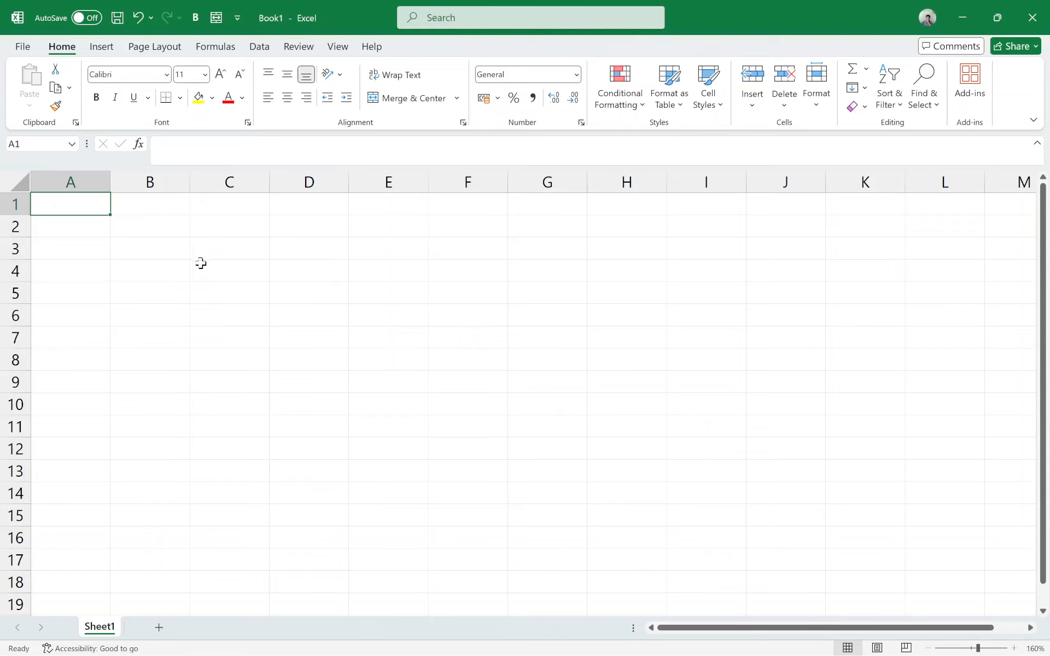
Step: Enter the numbers 1, 2 and 3 in cells A1 to A3
{"action": "scroll", "coordinate": [110, 214], "scroll_direction": "down", "scroll_amount": 1}
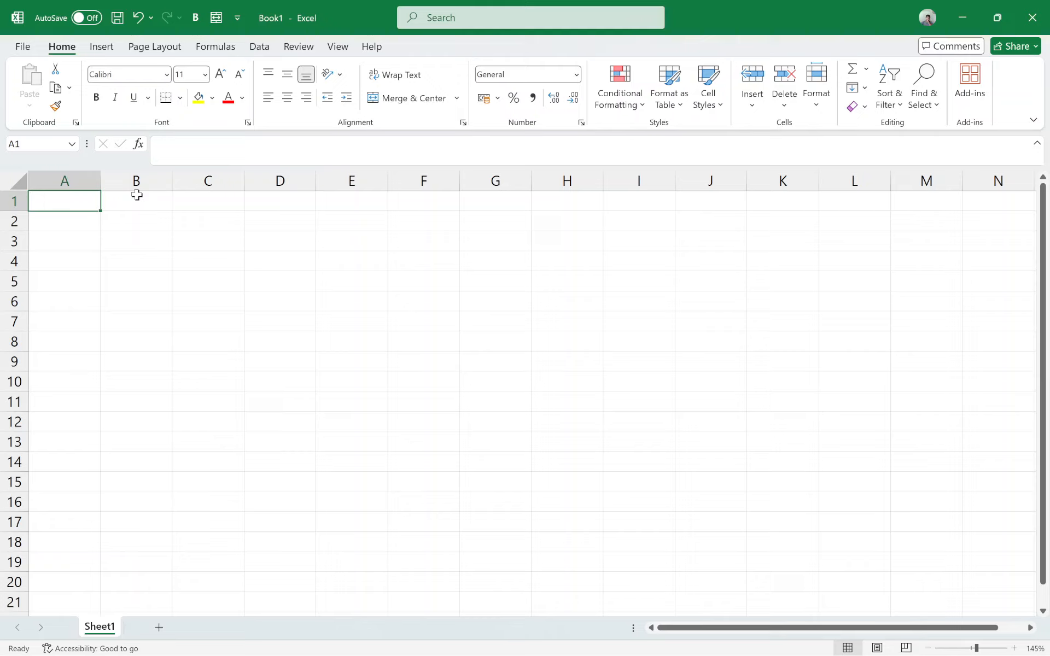
{"action": "type", "text": "1"}
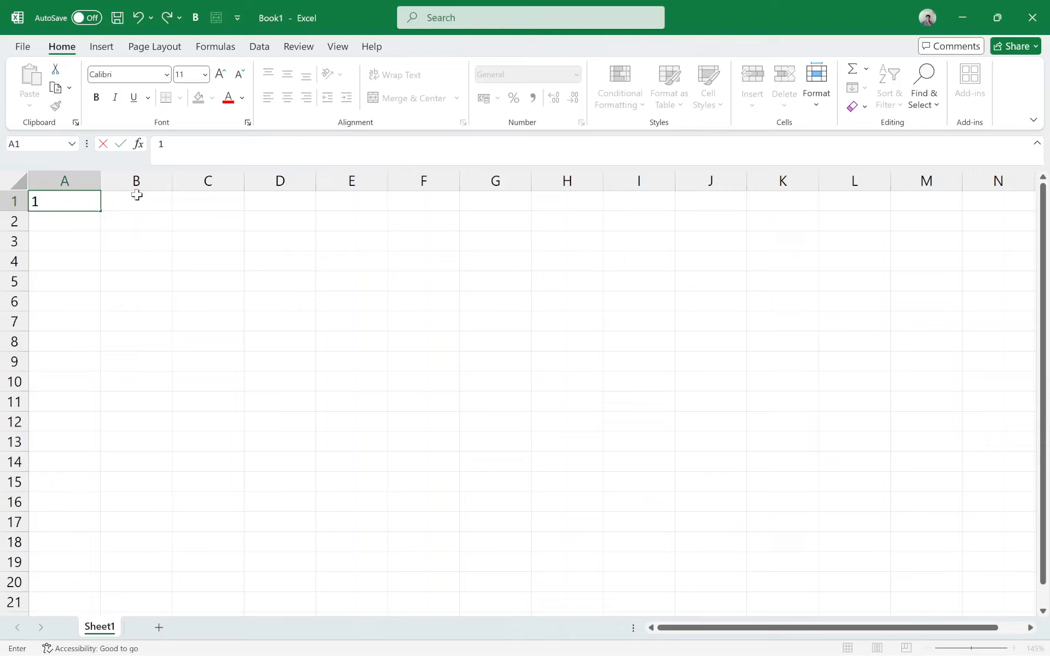
{"action": "key", "text": "Return"}
{"action": "type", "text": "2"}
{"action": "key", "text": "Return"}
{"action": "type", "text": "3"}
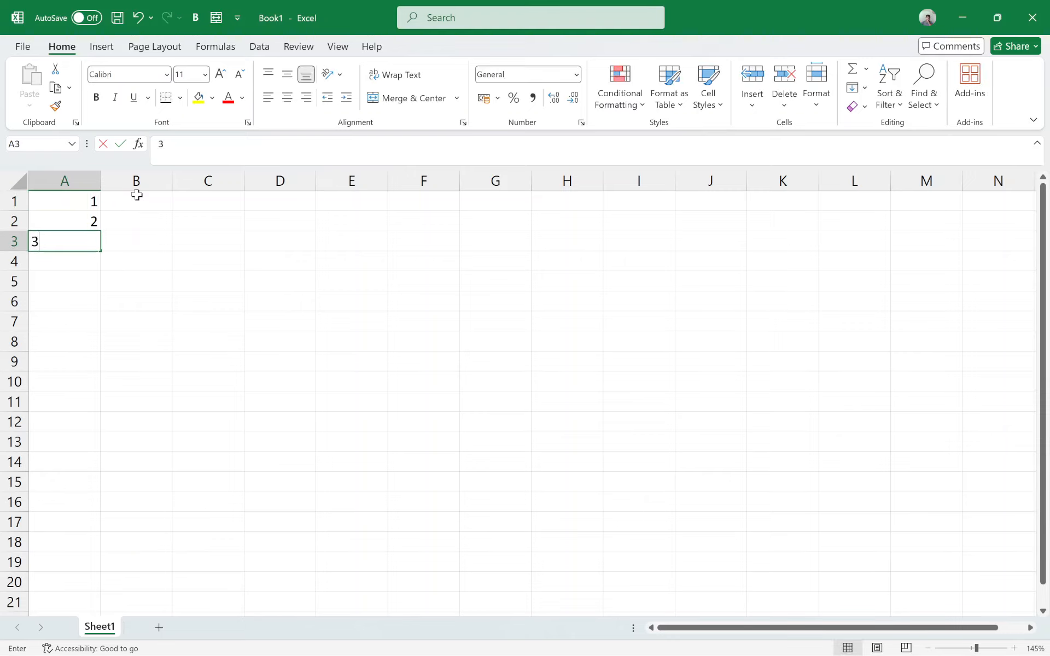
{"action": "key", "text": "Return"}
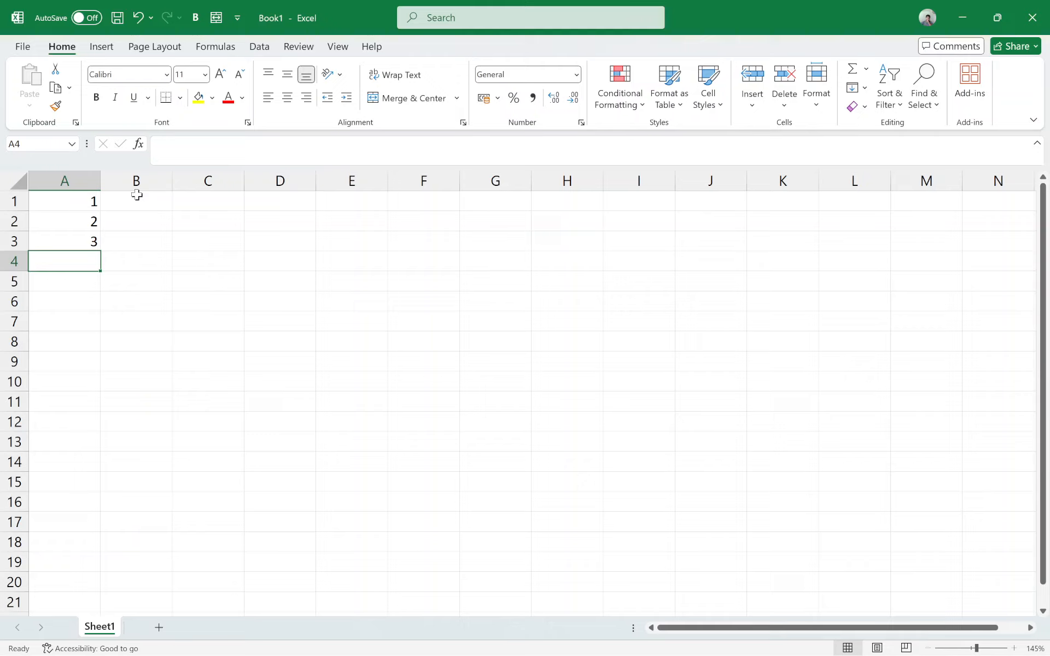
{"action": "left_click", "coordinate": [74, 203]}
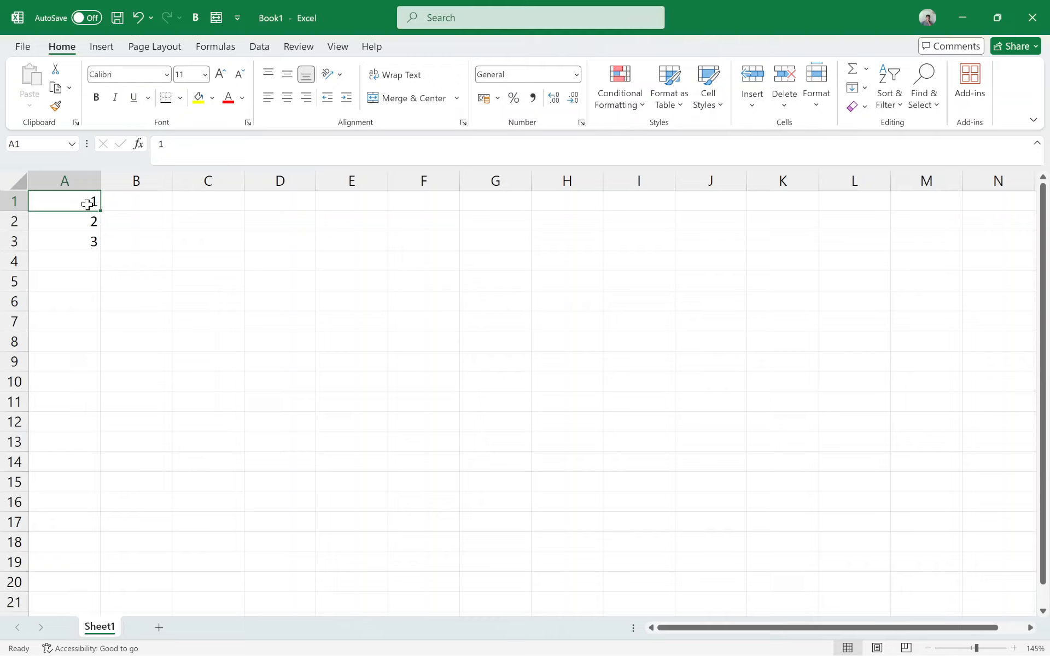
{"action": "left_click_drag", "start_coordinate": [88, 201], "coordinate": [95, 243]}
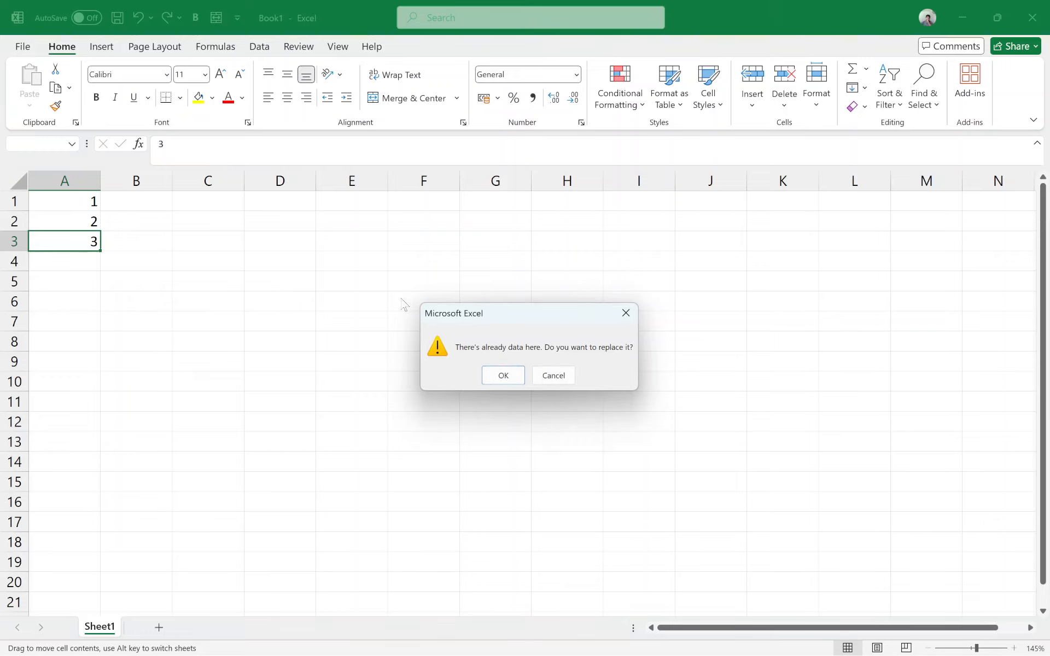
{"action": "left_click", "coordinate": [553, 375]}
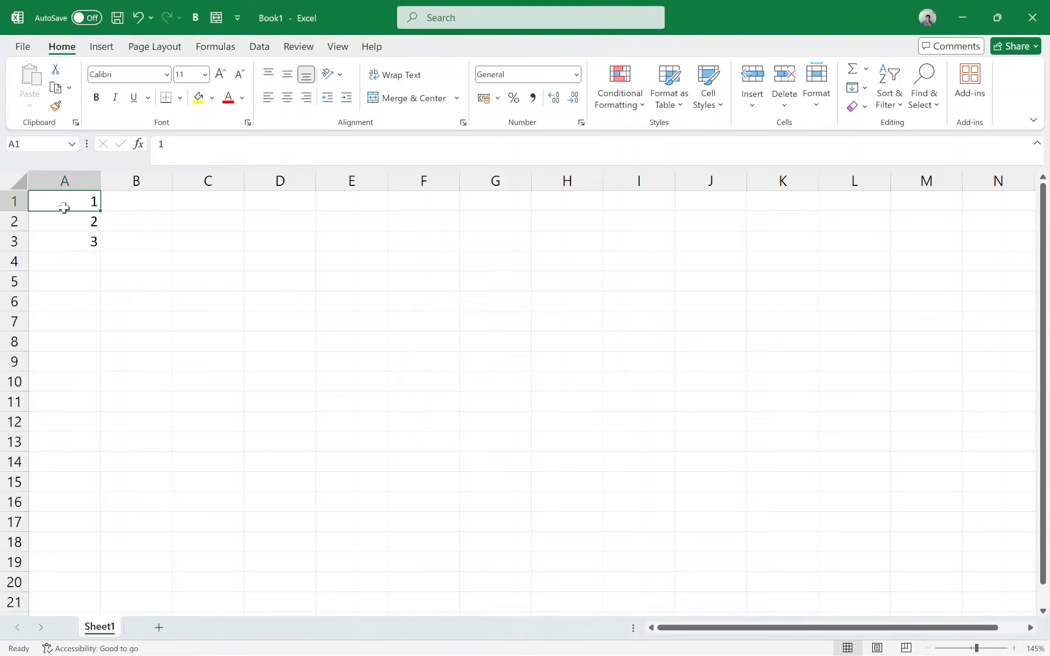
Step: Extend the number series in A1:A3 down to cell A10 with AutoFill
{"action": "left_click_drag", "start_coordinate": [77, 201], "coordinate": [89, 240]}
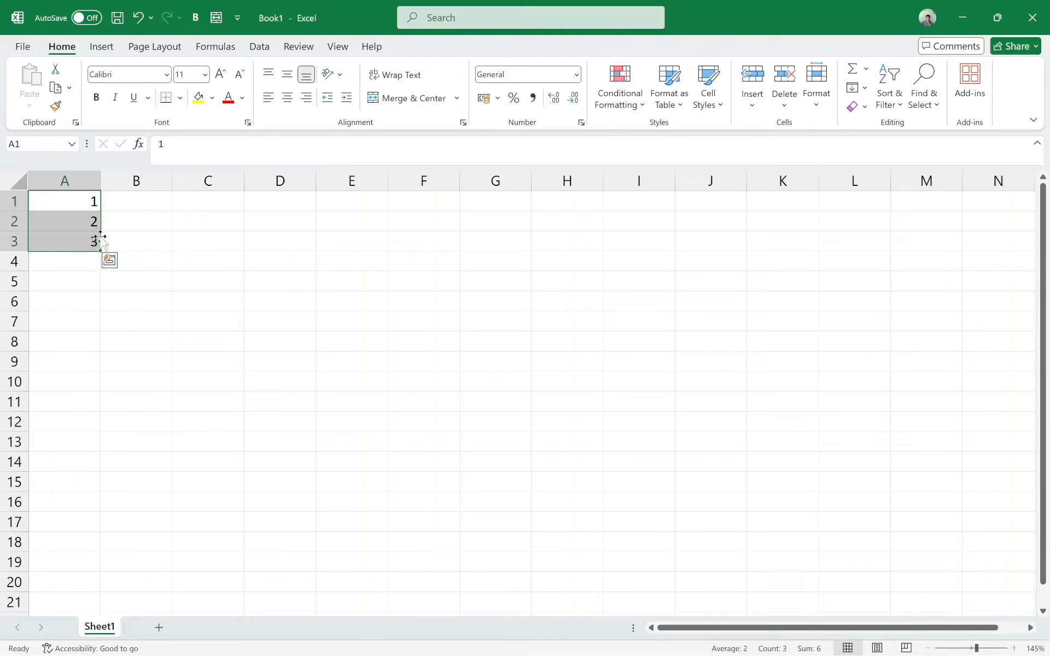
{"action": "left_click", "coordinate": [219, 301]}
{"action": "left_click_drag", "start_coordinate": [42, 204], "coordinate": [87, 246]}
{"action": "left_click_drag", "start_coordinate": [99, 250], "coordinate": [87, 387]}
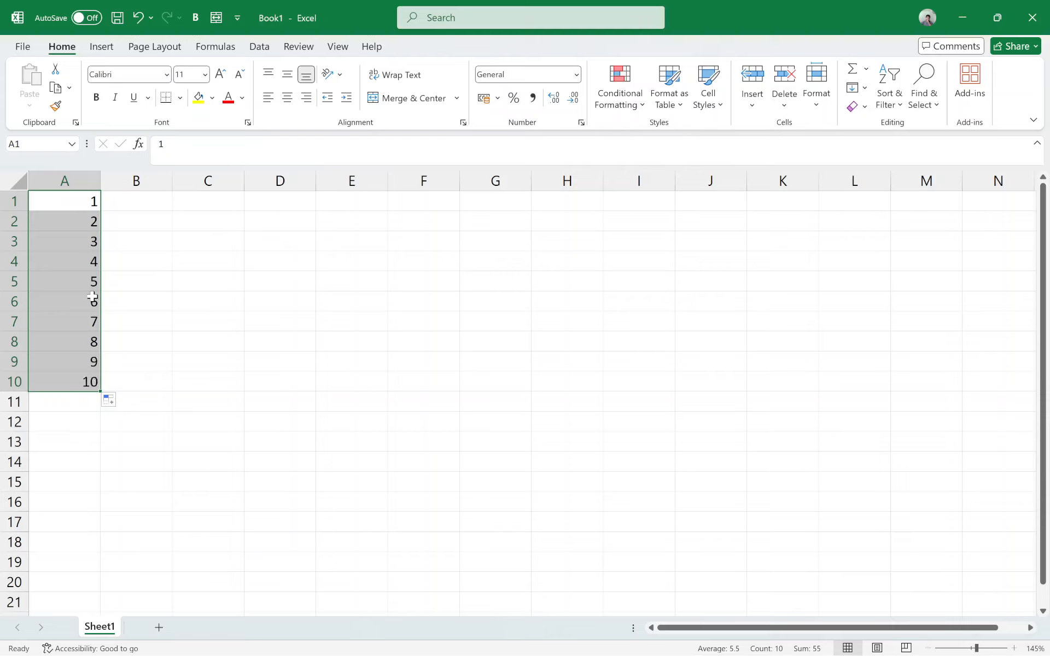
Step: Enter the even numbers 2, 4, 6 and 8 in cells D4 to D7
{"action": "left_click", "coordinate": [284, 253]}
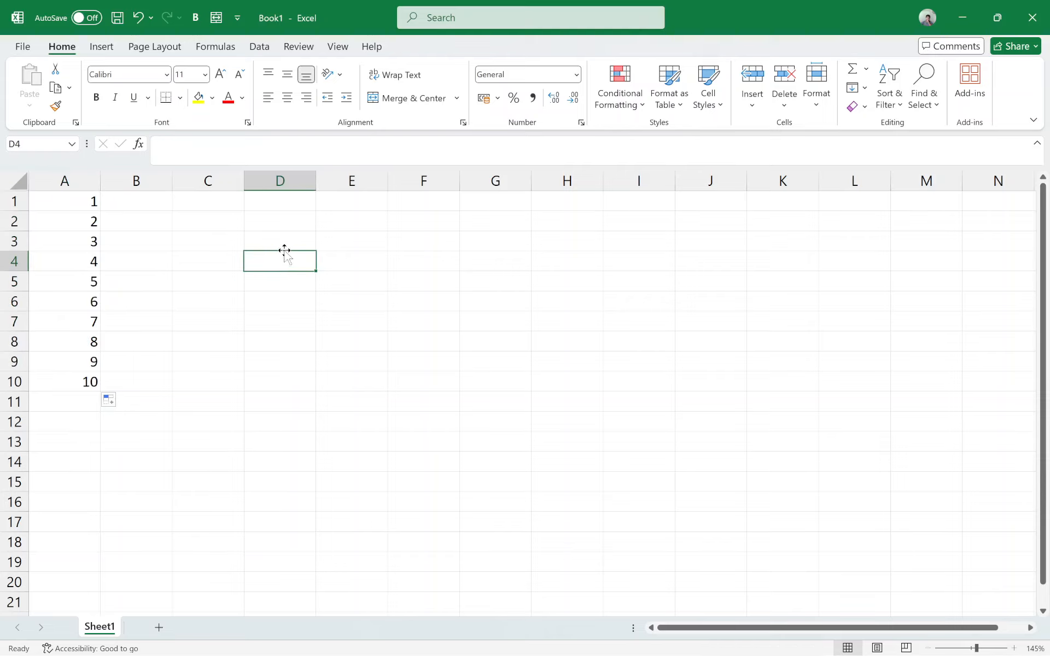
{"action": "type", "text": "24"}
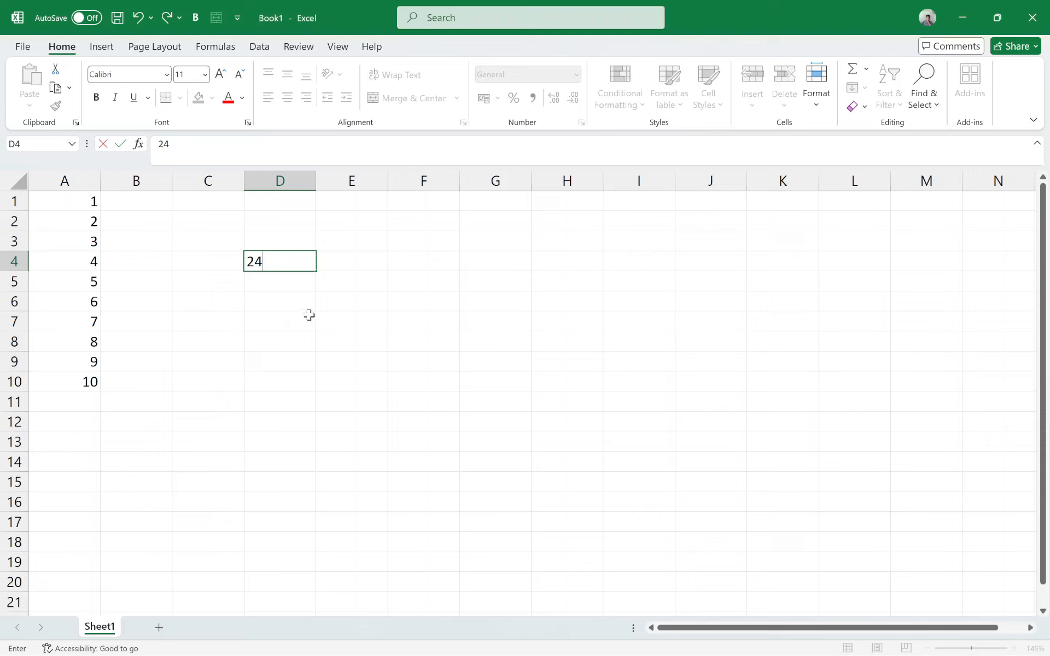
{"action": "key", "text": "BackSpace"}
{"action": "key", "text": "Return"}
{"action": "type", "text": "4"}
{"action": "key", "text": "Return"}
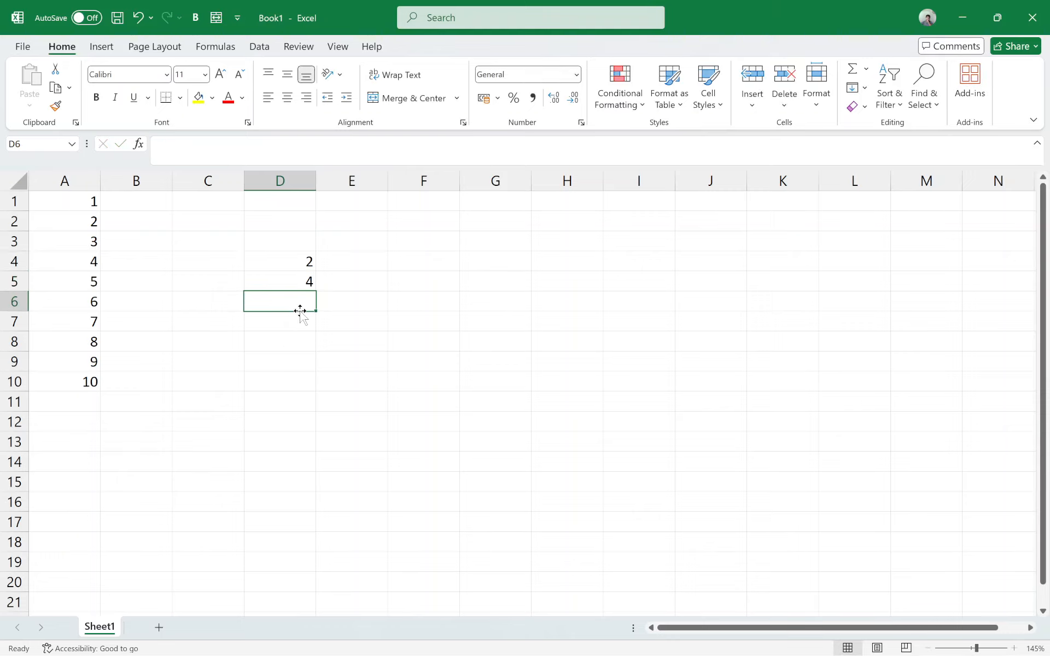
{"action": "type", "text": "6"}
{"action": "key", "text": "Return"}
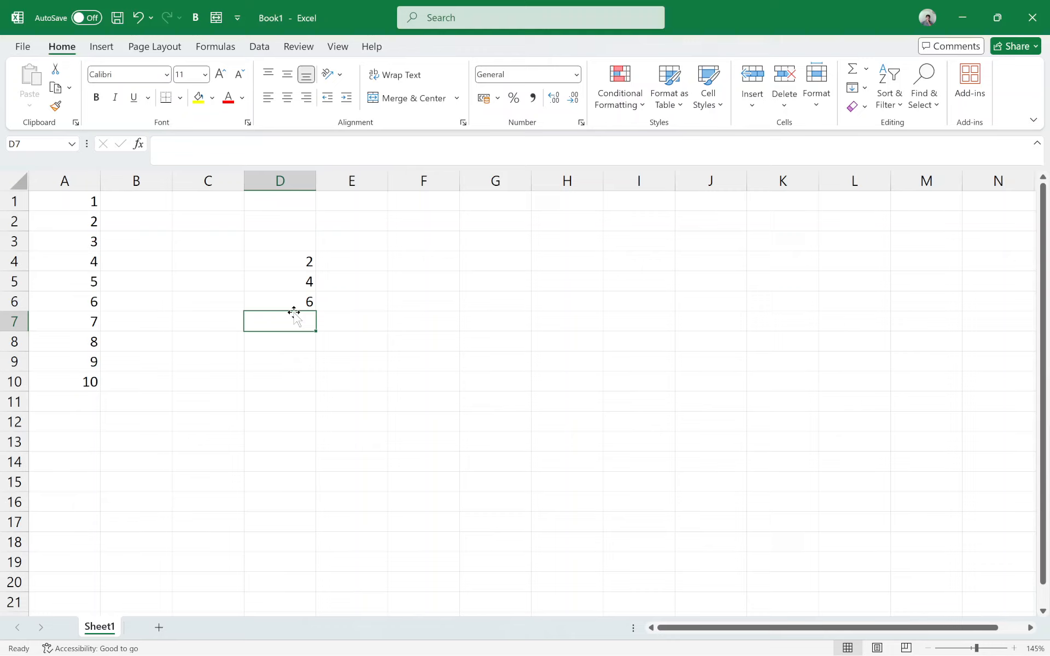
{"action": "type", "text": "8"}
{"action": "key", "text": "Return"}
Step: Extend the even-number series in D4:D7 down to cell D16 with AutoFill
{"action": "left_click", "coordinate": [304, 266]}
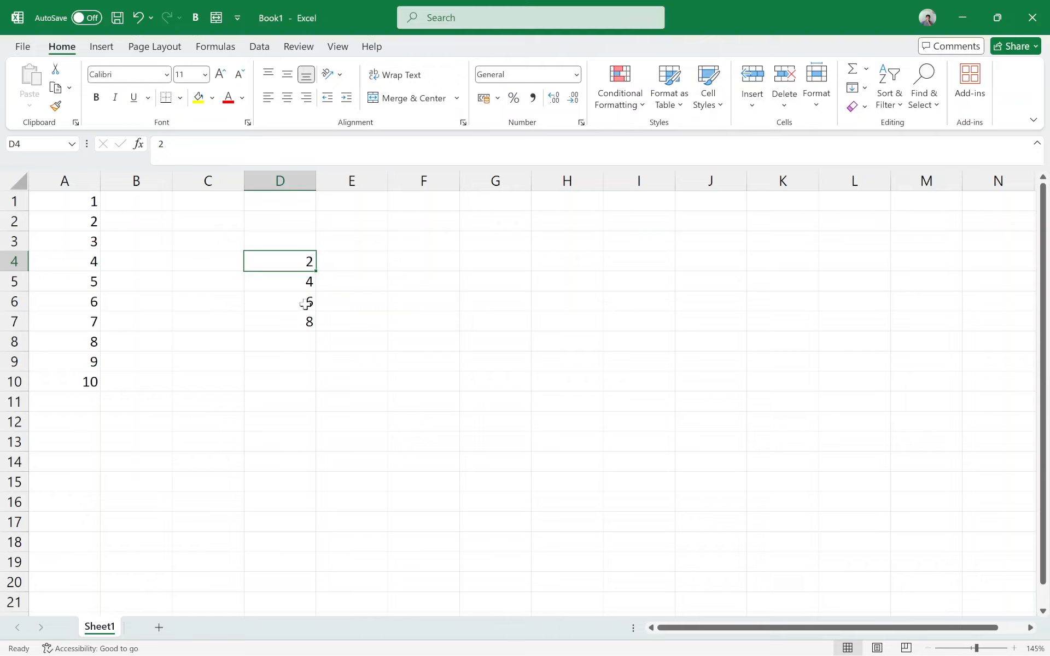
{"action": "left_click", "coordinate": [345, 359]}
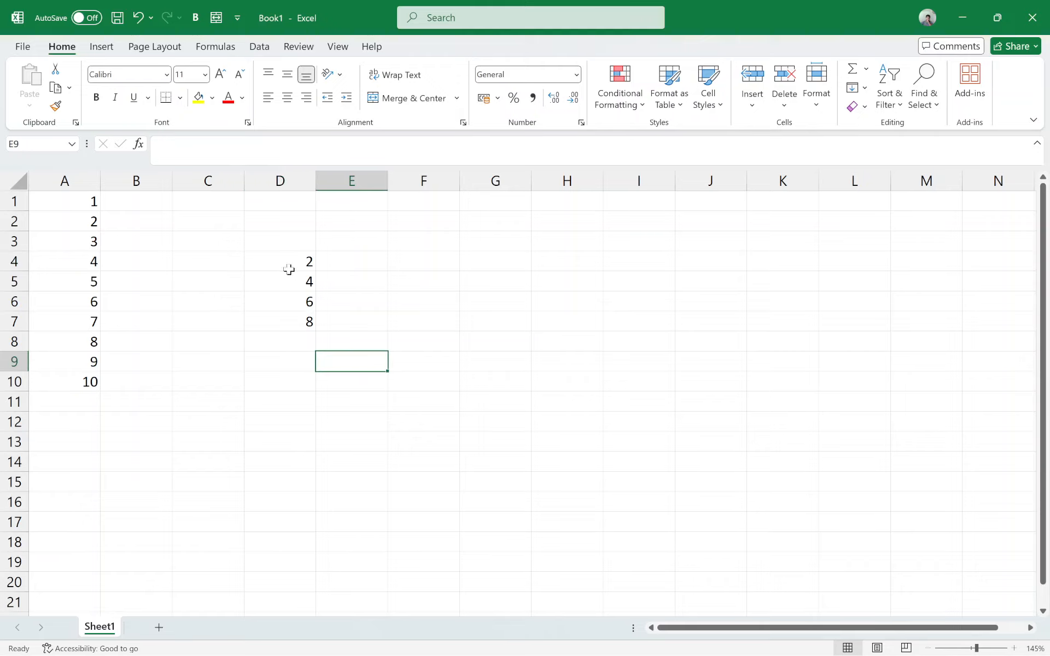
{"action": "left_click", "coordinate": [289, 265]}
{"action": "left_click_drag", "start_coordinate": [289, 264], "coordinate": [316, 512]}
{"action": "left_click", "coordinate": [295, 322]}
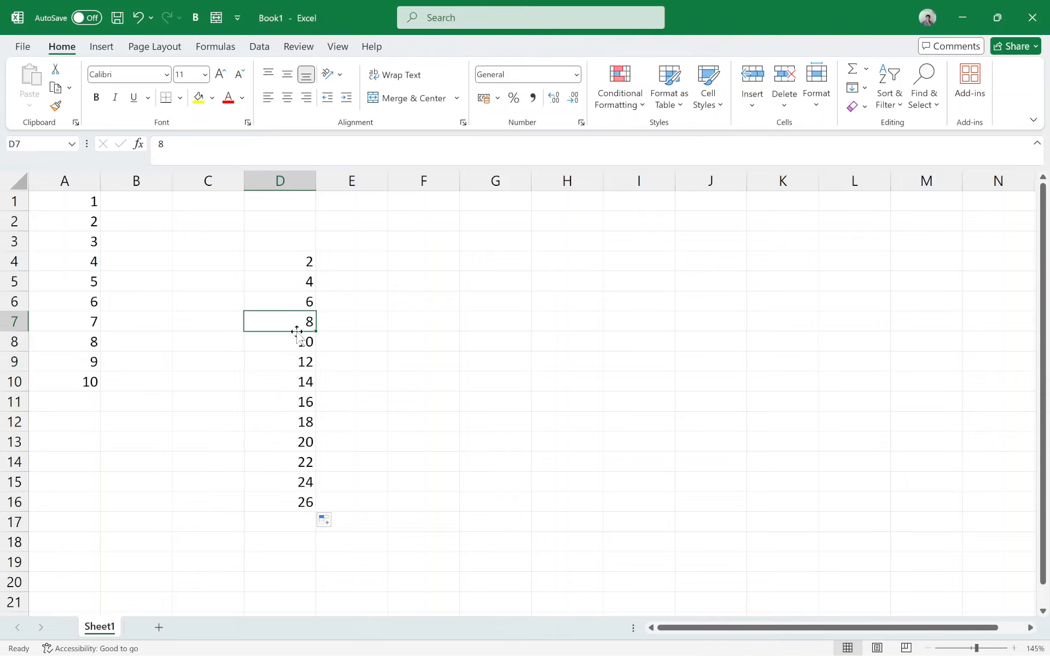
{"action": "left_click", "coordinate": [296, 342]}
{"action": "left_click", "coordinate": [298, 382]}
{"action": "left_click", "coordinate": [525, 342]}
Step: Clear the contents of the even-number series in D4:D16
{"action": "left_click_drag", "start_coordinate": [307, 281], "coordinate": [305, 509]}
{"action": "left_click", "coordinate": [310, 266]}
{"action": "key", "text": "Delete"}
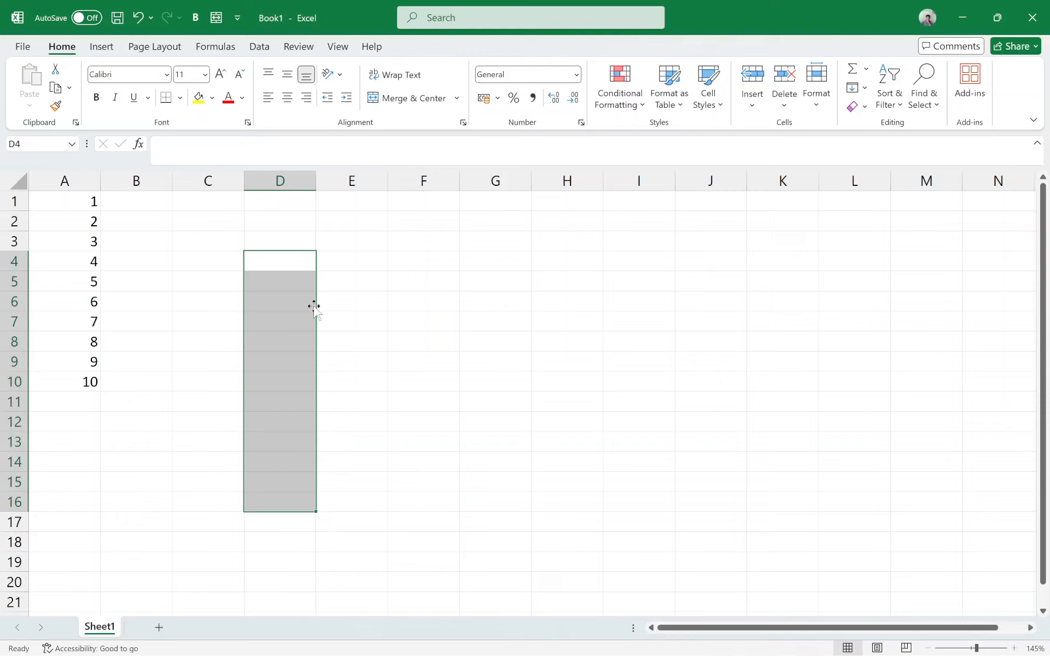
{"action": "left_click", "coordinate": [108, 257]}
{"action": "left_click", "coordinate": [87, 386]}
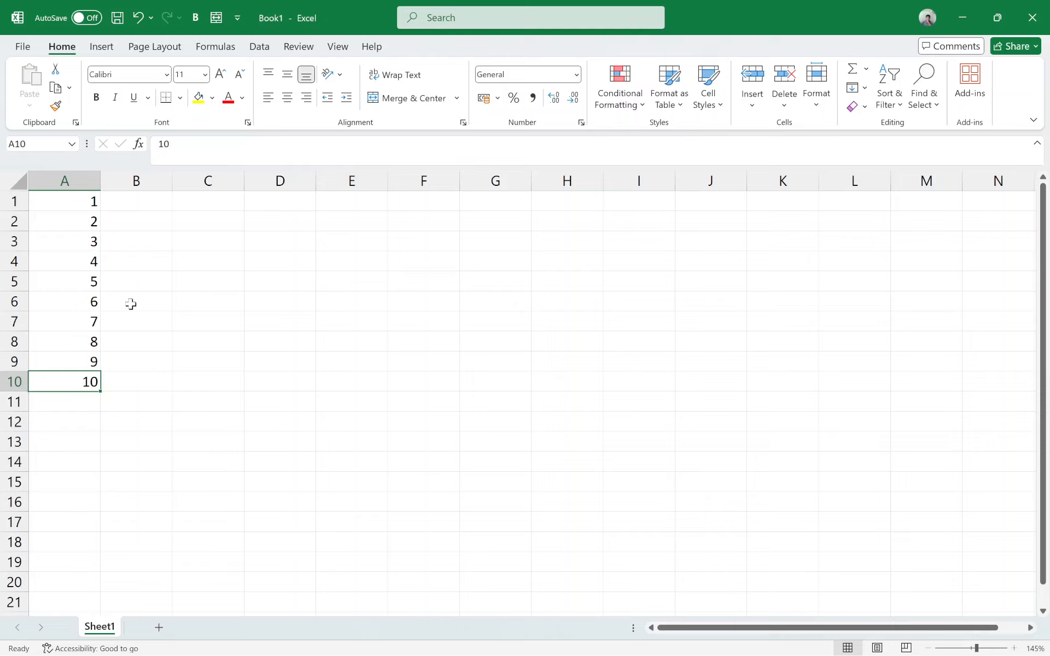
Step: Enter a person's name beside each of the numbers 1 to 3, in cells B1 to B3
{"action": "left_click", "coordinate": [159, 206]}
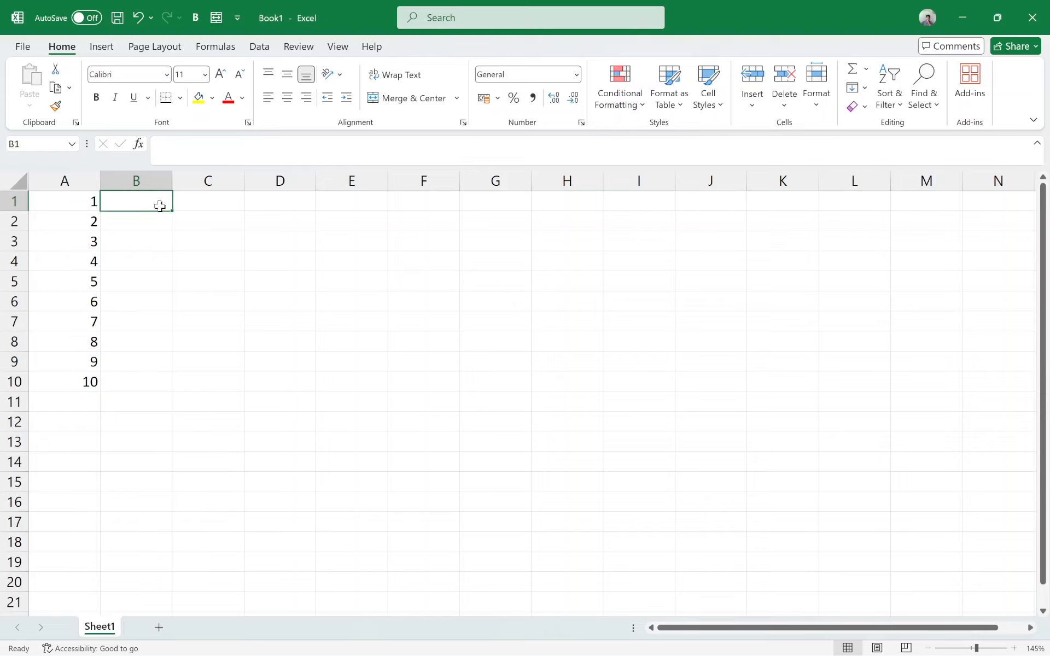
{"action": "type", "text": "vaasu"}
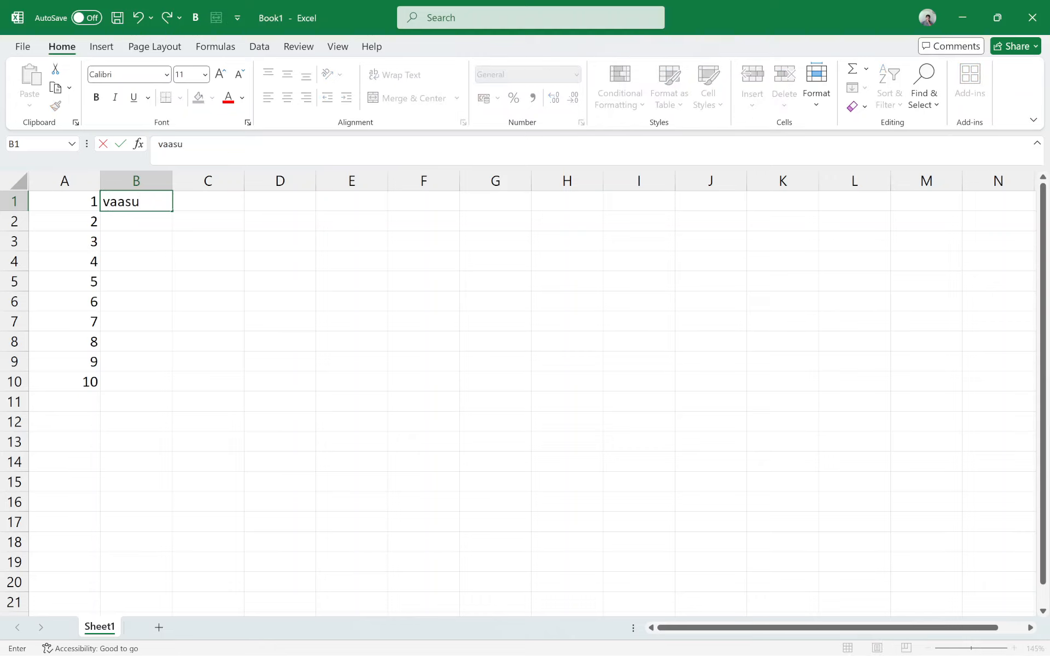
{"action": "key", "text": "Return"}
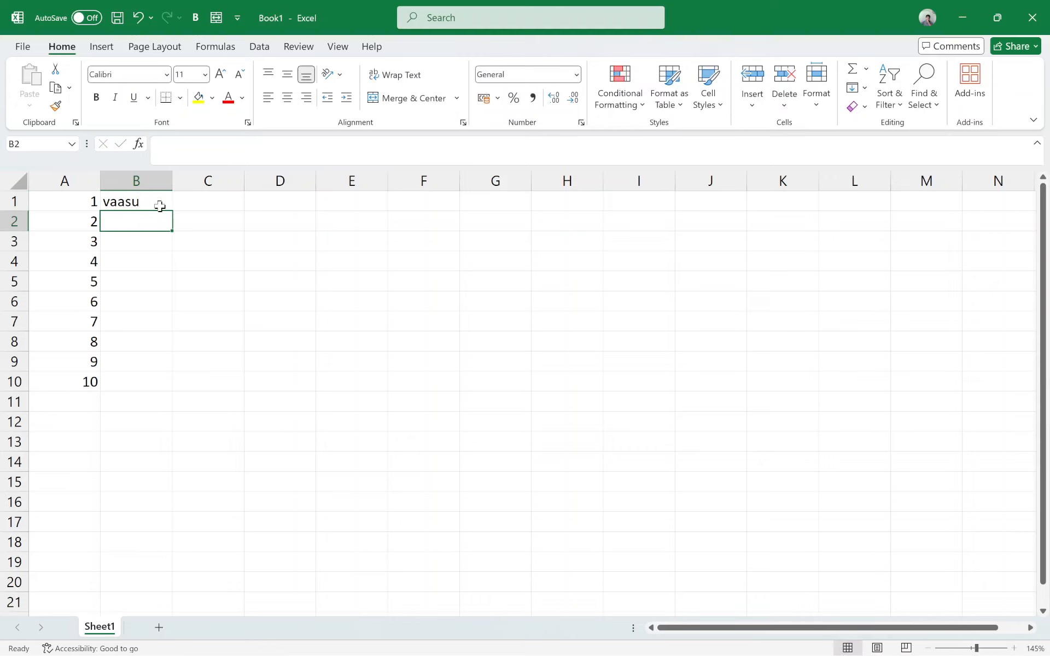
{"action": "type", "text": "sugub"}
{"action": "key", "text": "BackSpace"}
{"action": "type", "text": "n"}
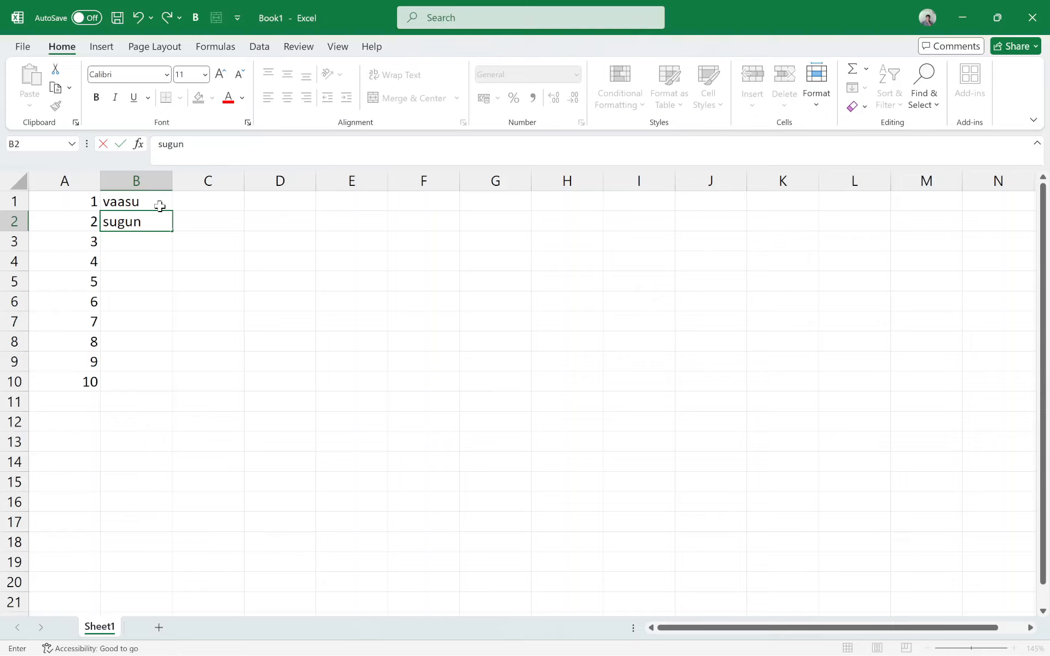
{"action": "type", "text": "an"}
{"action": "key", "text": "Return"}
{"action": "type", "text": "moosa"}
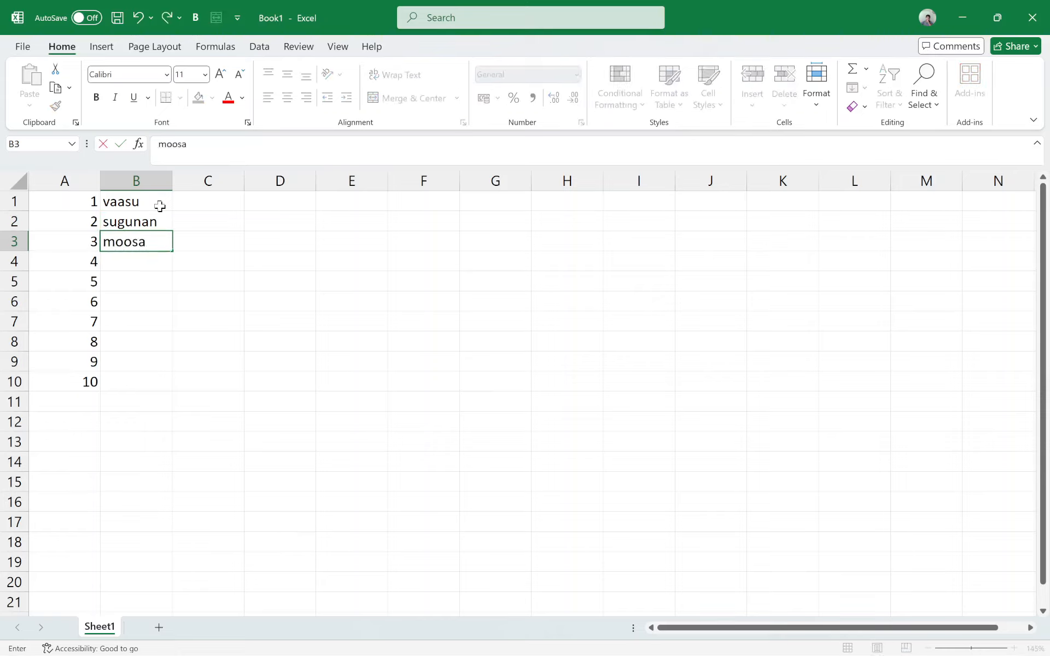
{"action": "key", "text": "Return"}
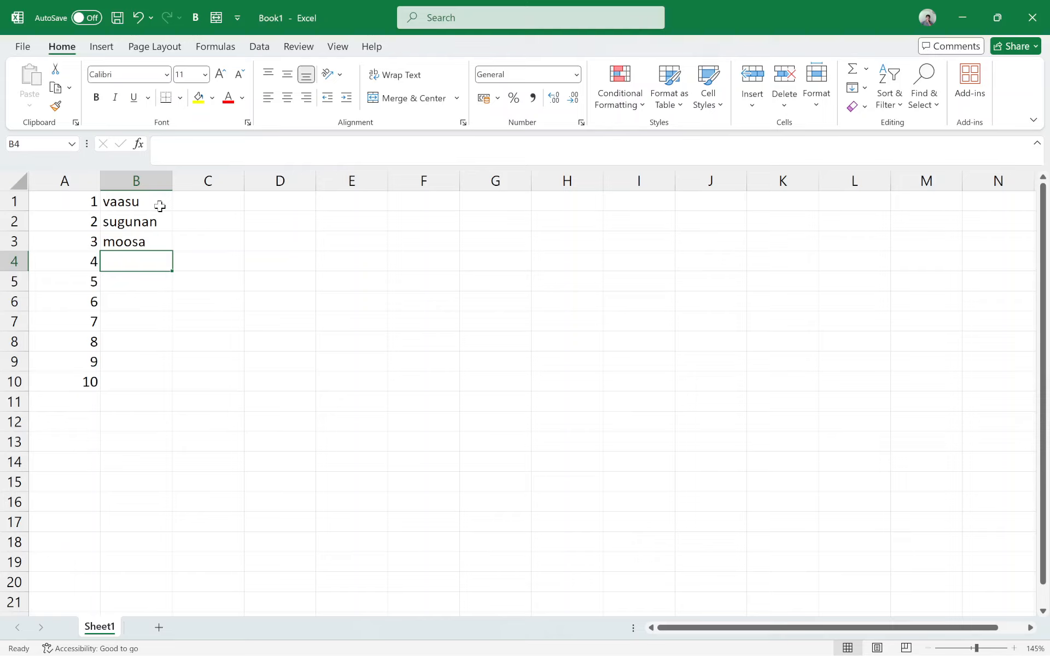
Step: Enter three more people's names in cells B4 to B6, beside the numbers 4 to 6
{"action": "type", "text": "ali"}
{"action": "key", "text": "Return"}
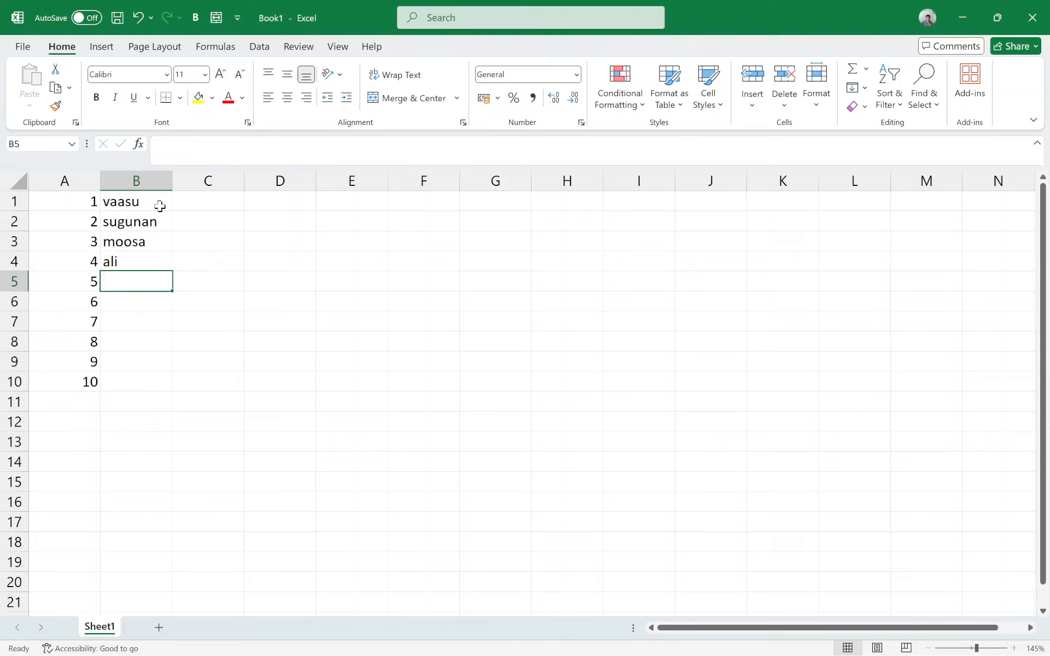
{"action": "type", "text": "vishnu\\"}
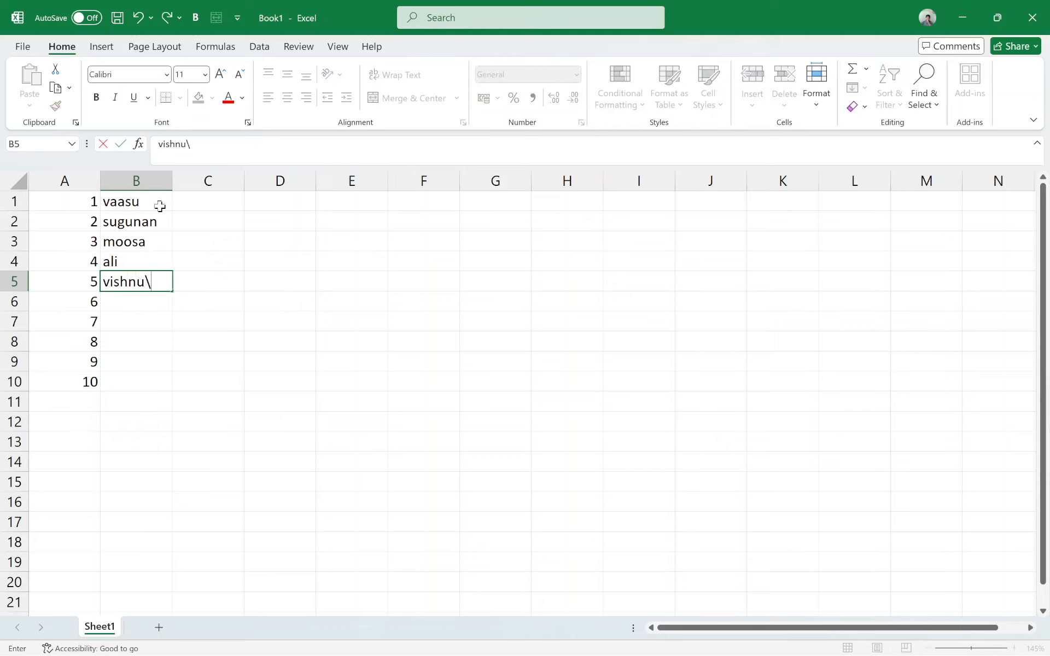
{"action": "key", "text": "BackSpace"}
{"action": "key", "text": "Return"}
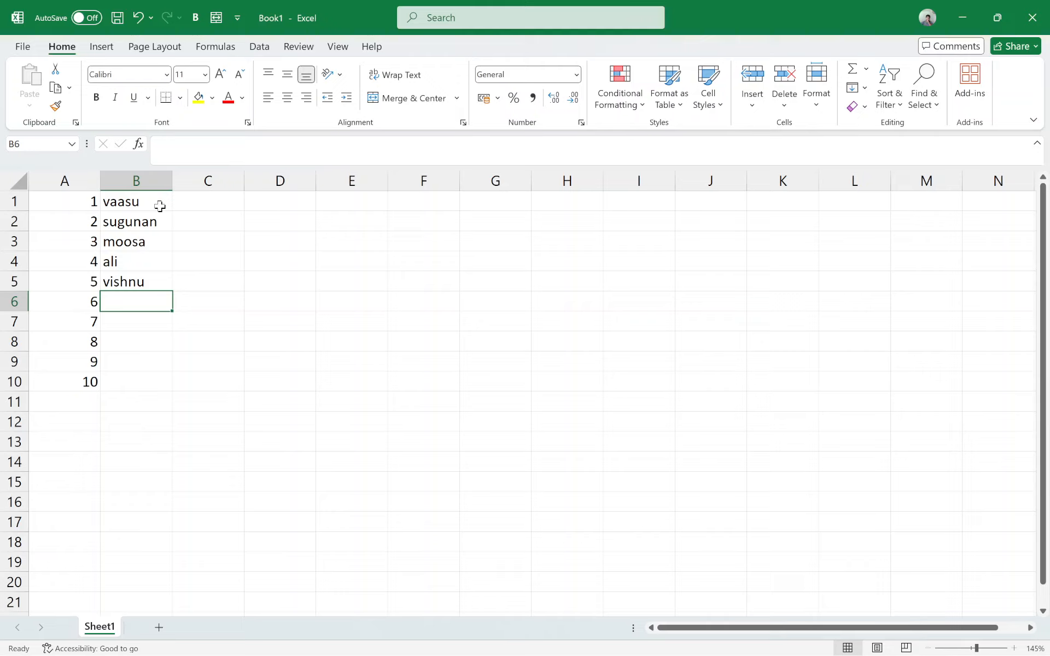
{"action": "type", "text": "koya"}
{"action": "key", "text": "Return"}
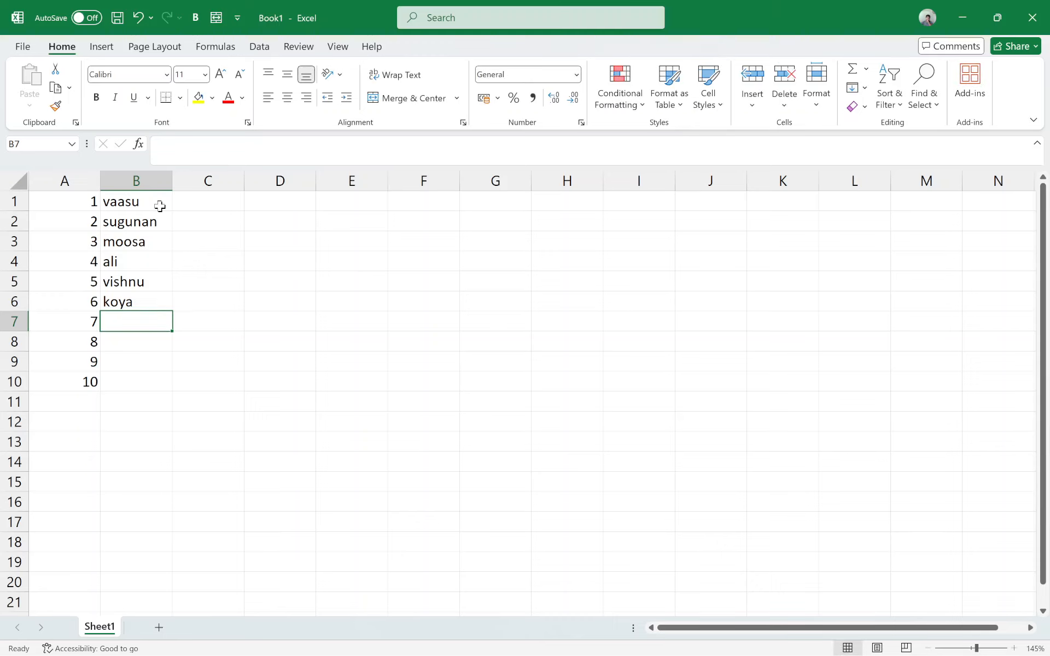
Step: Enter the people's names for numbers 7 and 8 in cells B7 and B8
{"action": "type", "text": "mammuka"}
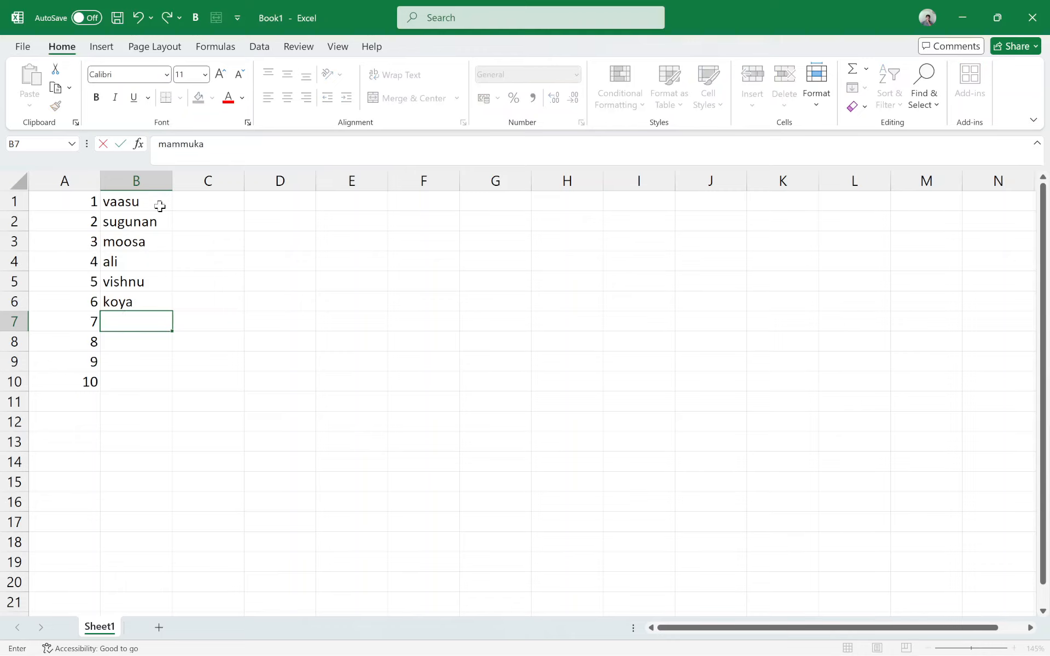
{"action": "key", "text": "Return"}
{"action": "type", "text": "lalettan"}
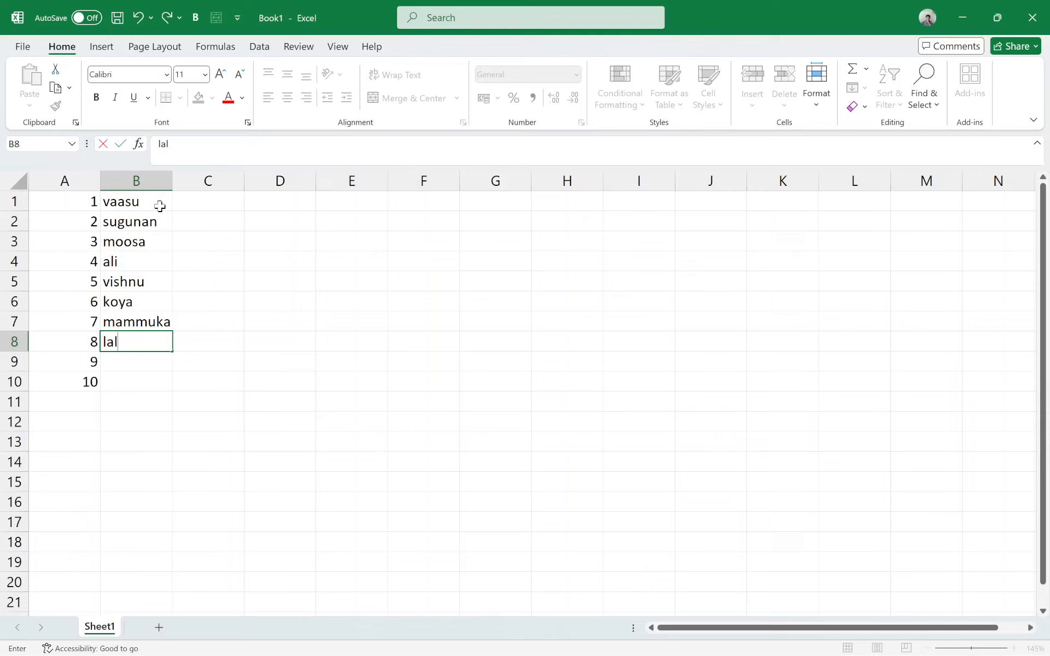
{"action": "key", "text": "Return"}
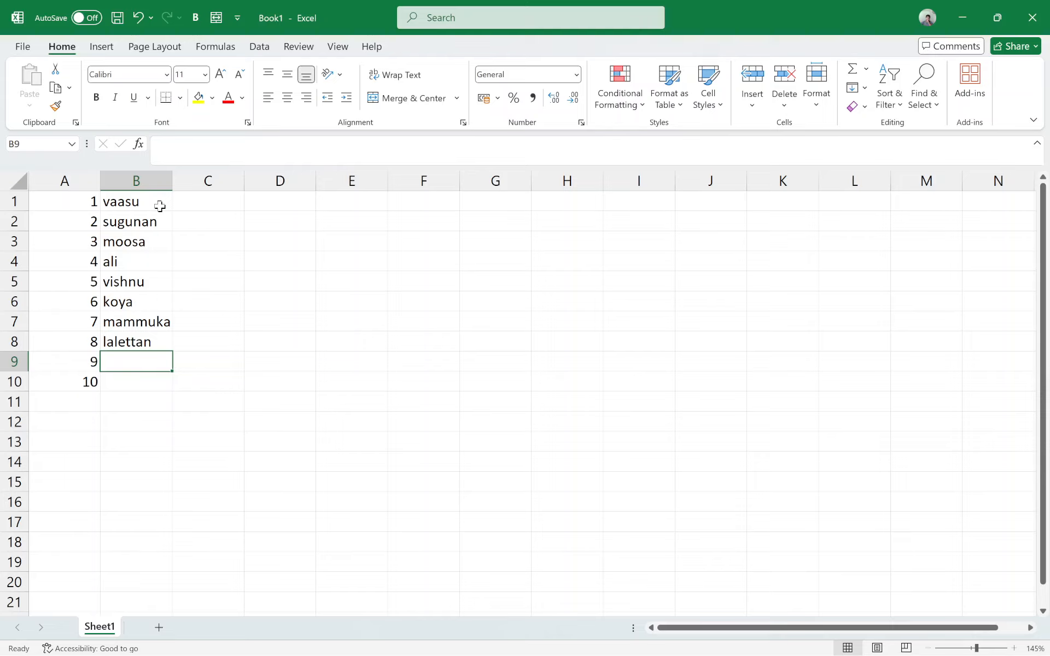
Step: Complete the list with the last two people's names in cells B9 and B10
{"action": "type", "text": "gop"}
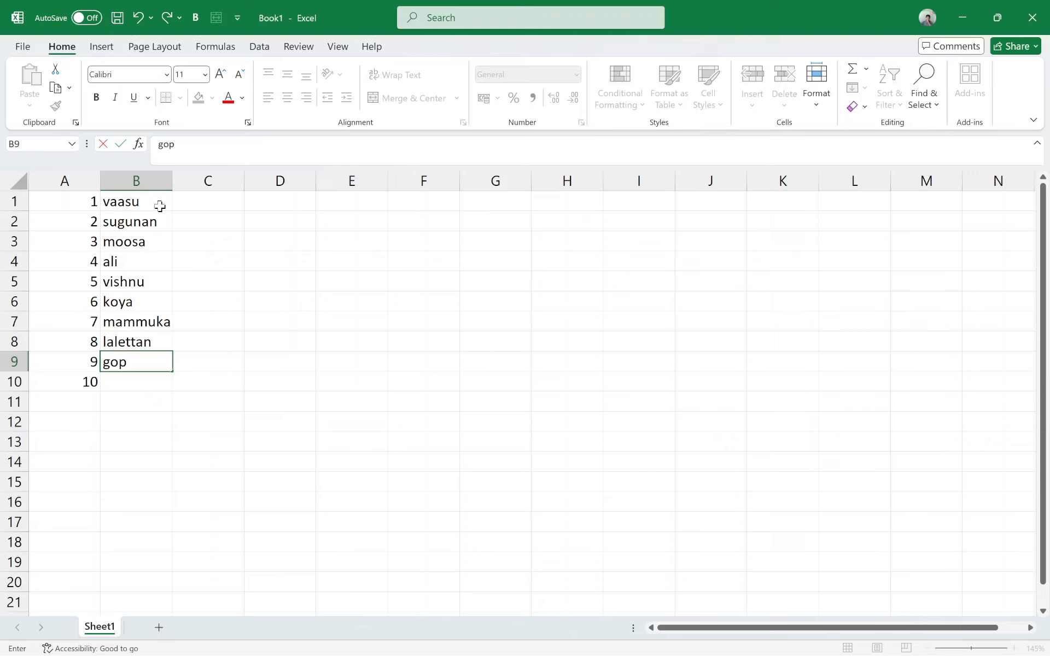
{"action": "type", "text": "i"}
{"action": "key", "text": "Return"}
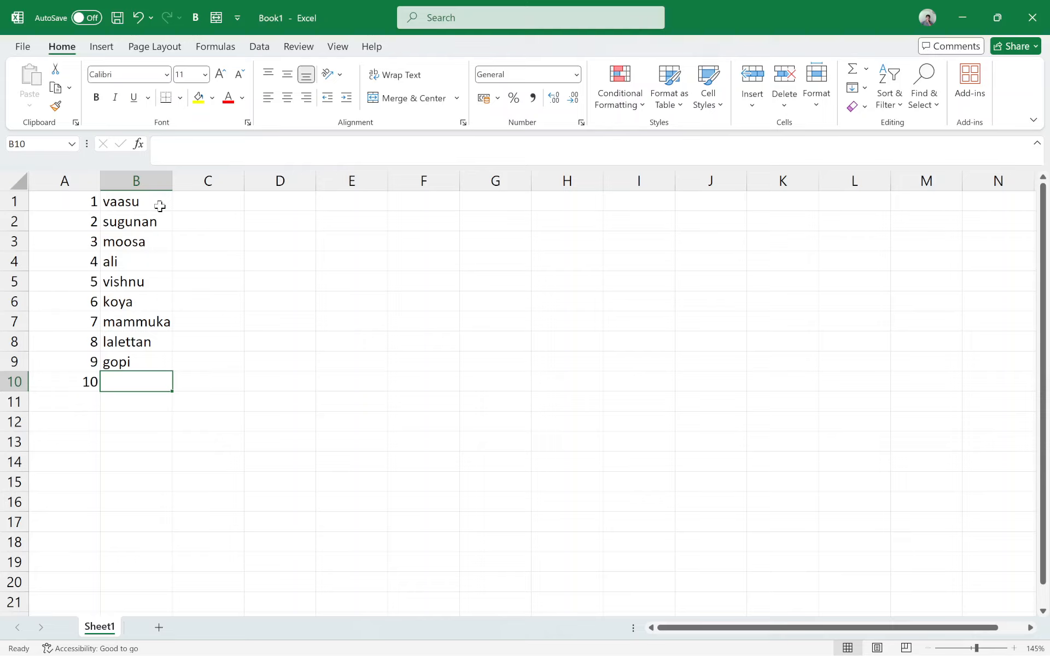
{"action": "type", "text": "golk"}
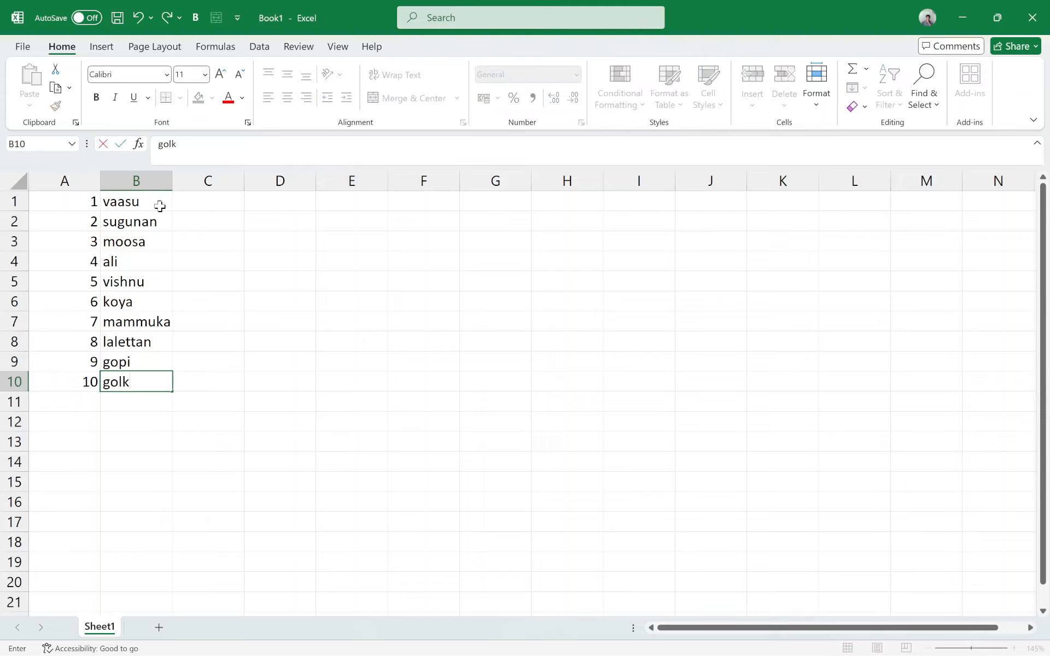
{"action": "key", "text": "BackSpace"}
{"action": "key", "text": "BackSpace"}
{"action": "type", "text": "ku"}
{"action": "key", "text": "Return"}
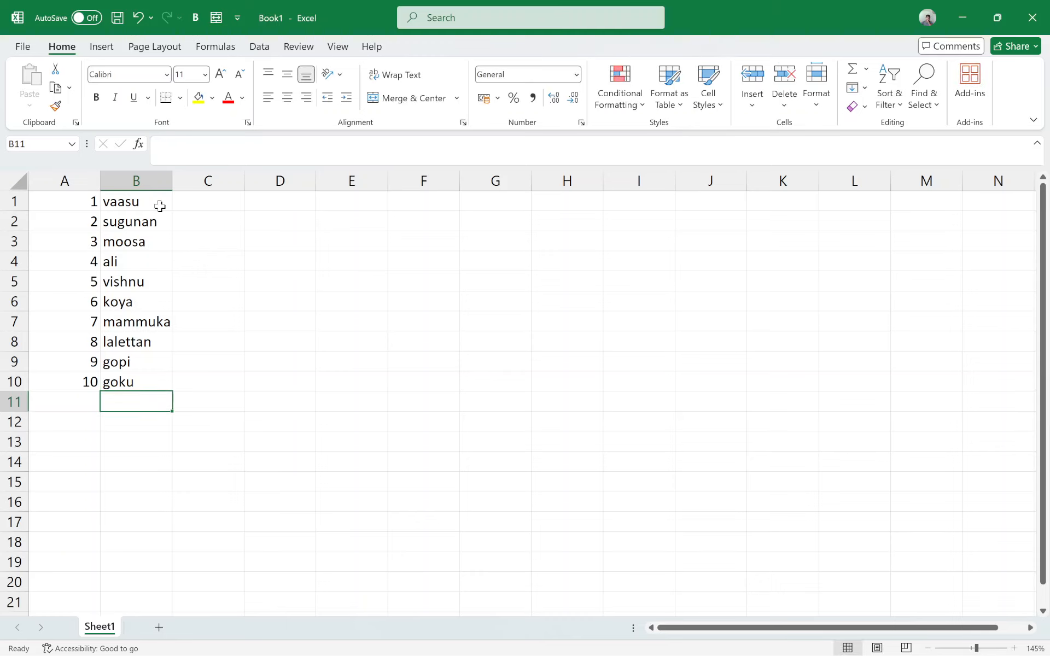
Step: Enter 15 in cells C1 and C2 and AutoFill the value down to C10 beside the names
{"action": "left_click", "coordinate": [197, 200]}
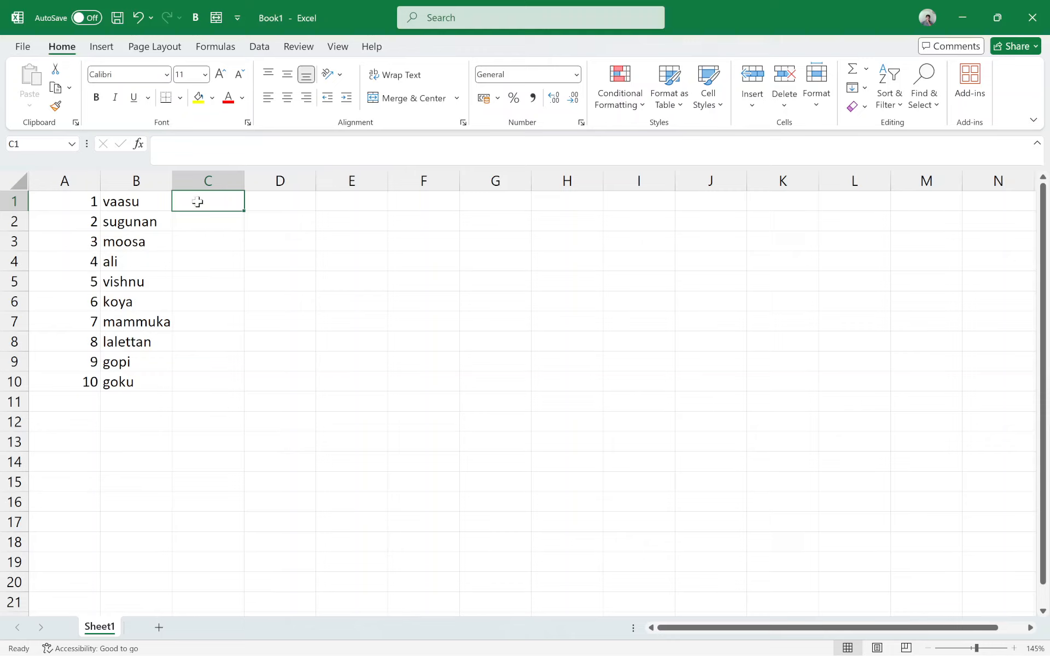
{"action": "type", "text": "15"}
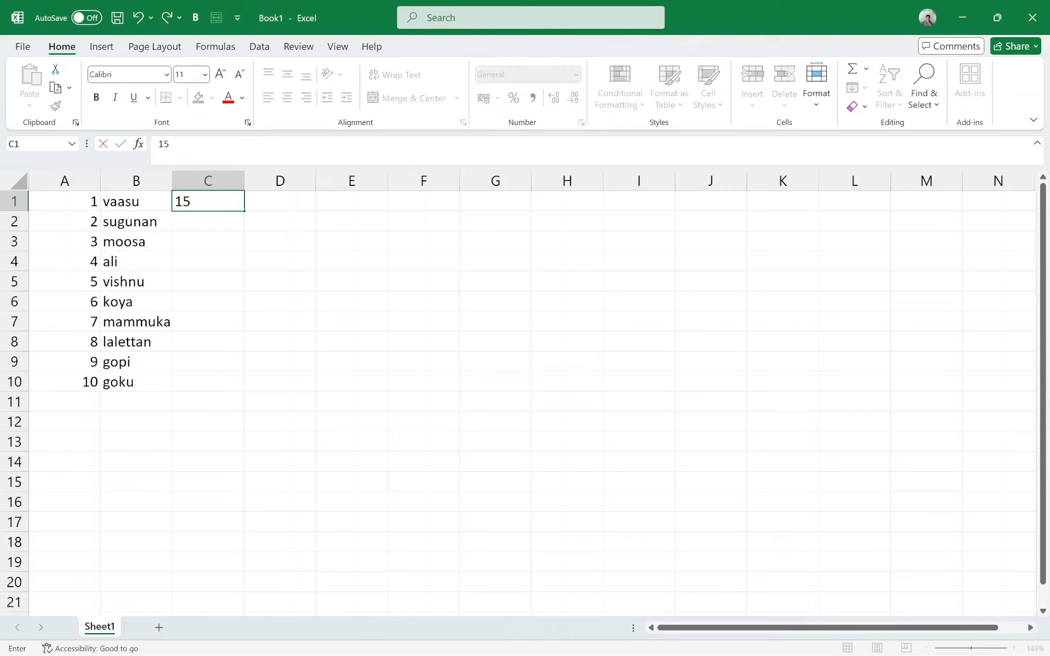
{"action": "key", "text": "Return"}
{"action": "type", "text": "15"}
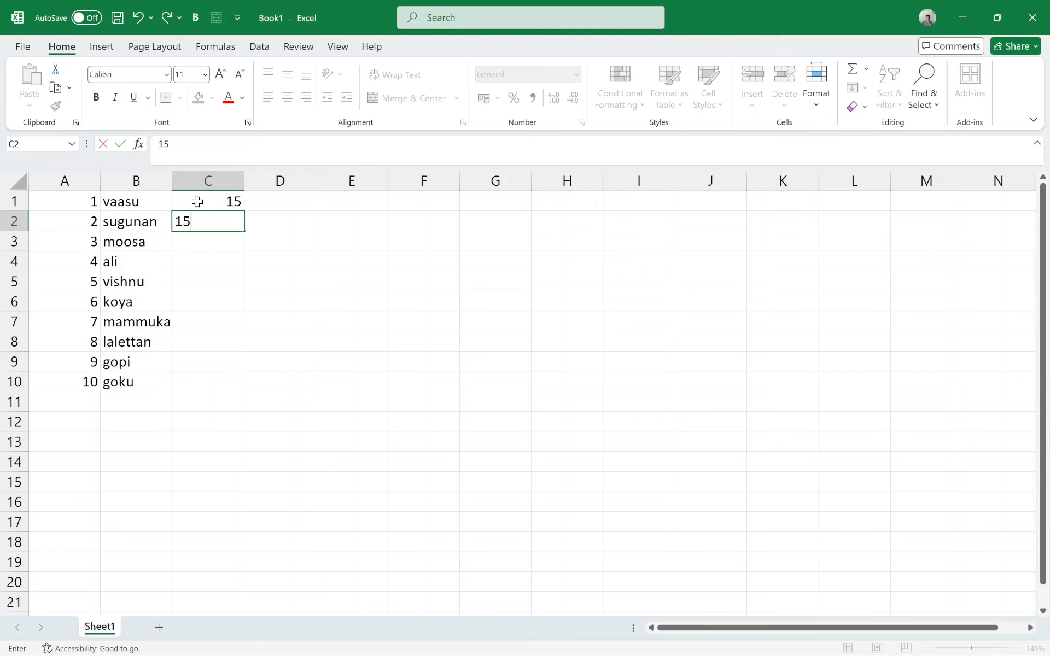
{"action": "key", "text": "Return"}
{"action": "left_click", "coordinate": [198, 201]}
{"action": "left_click_drag", "start_coordinate": [228, 202], "coordinate": [247, 353]}
{"action": "left_click", "coordinate": [231, 203]}
{"action": "left_click", "coordinate": [220, 428]}
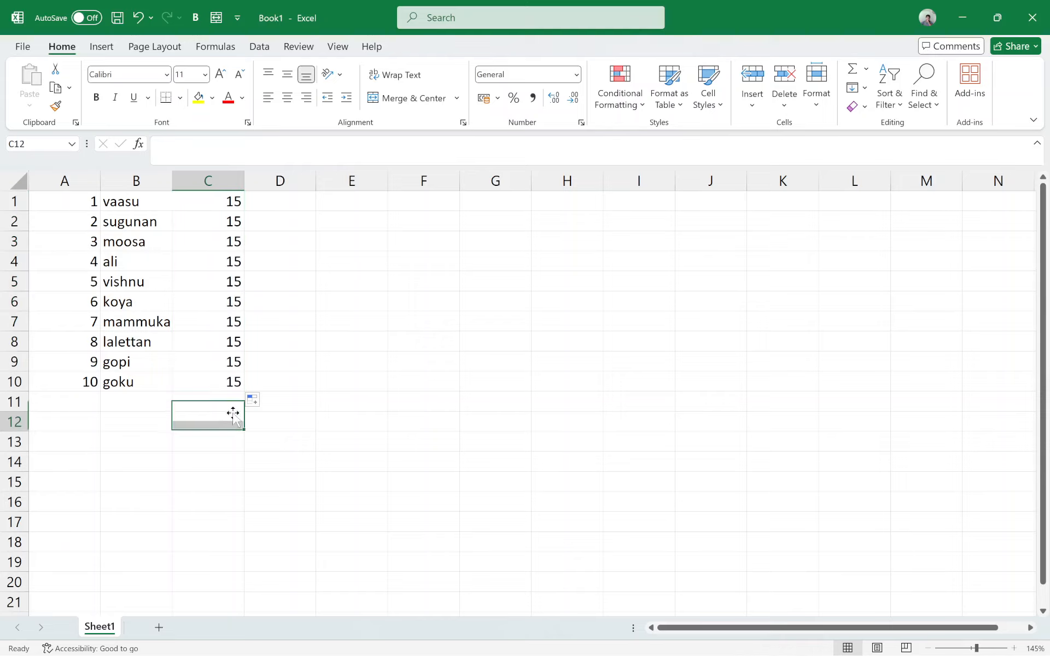
Step: Enter the numbers 4, 5, 2 and 7 in cells D1 to D4
{"action": "left_click", "coordinate": [280, 198]}
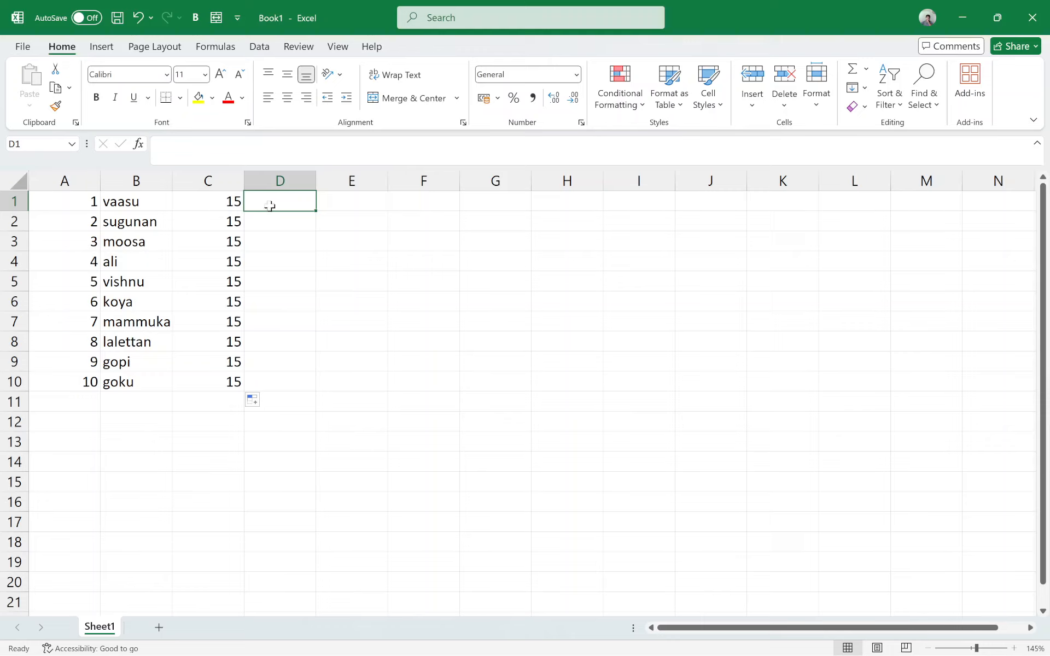
{"action": "type", "text": "4"}
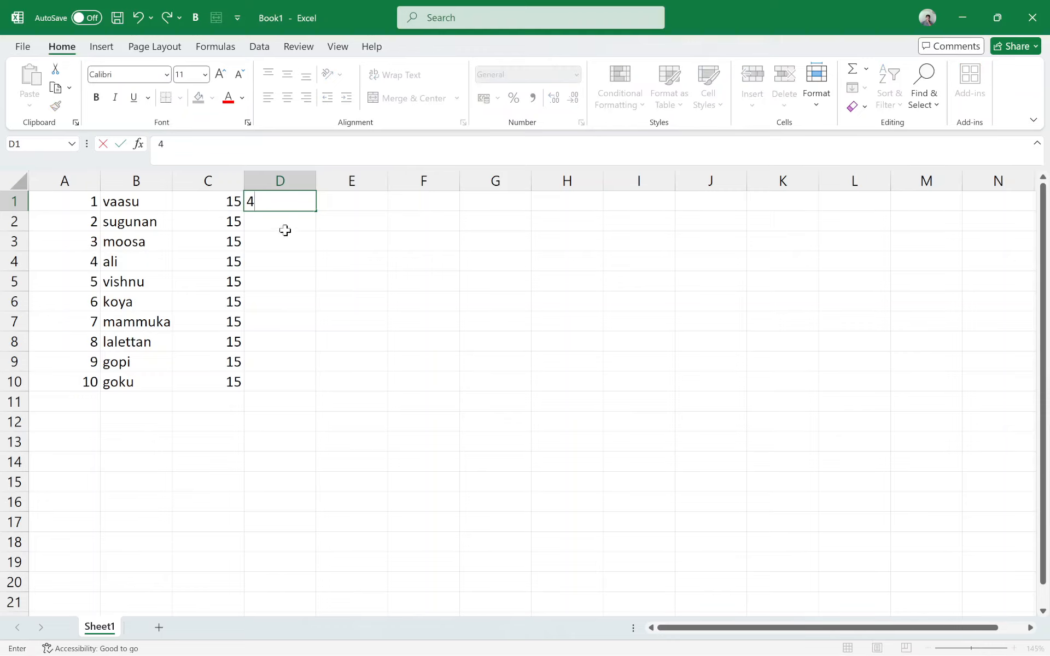
{"action": "left_click", "coordinate": [285, 225]}
{"action": "type", "text": "5"}
{"action": "left_click", "coordinate": [288, 257]}
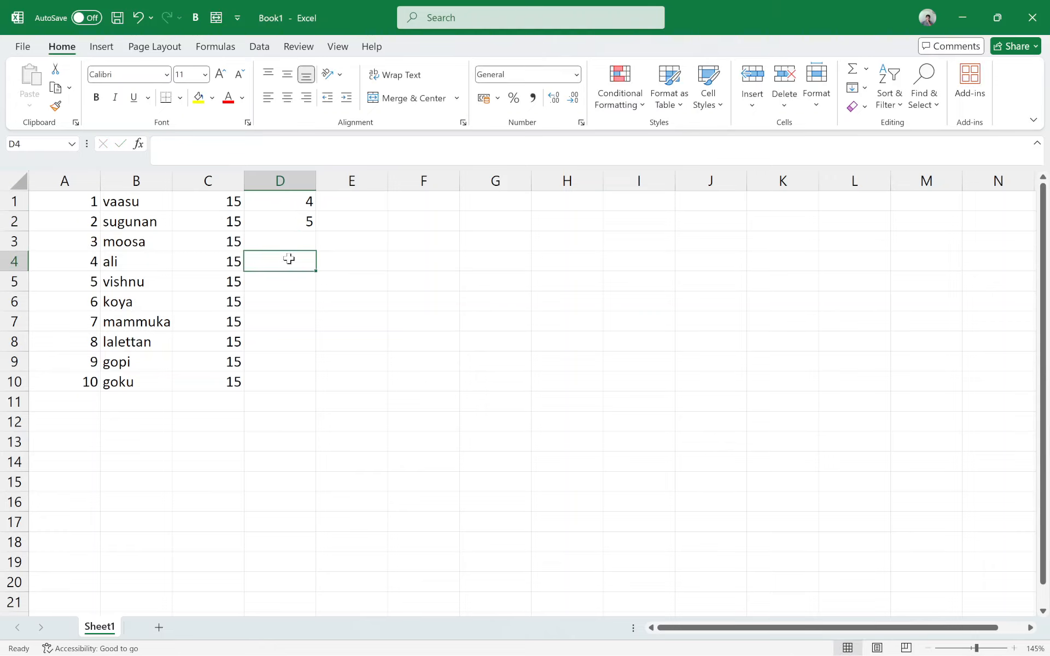
{"action": "left_click", "coordinate": [291, 244]}
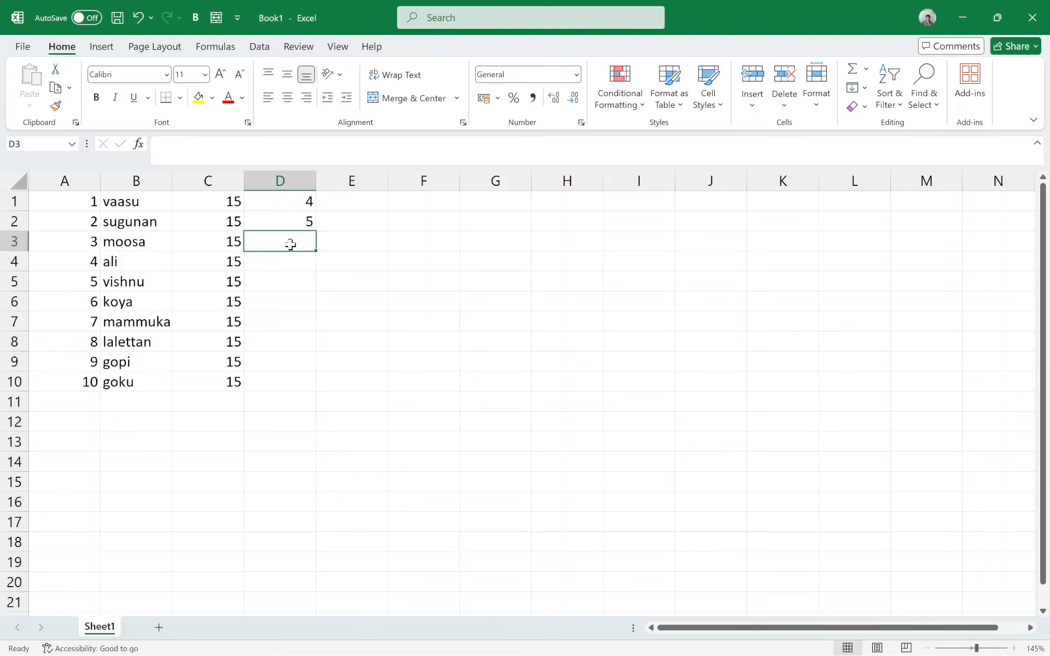
{"action": "type", "text": "2"}
{"action": "left_click", "coordinate": [289, 268]}
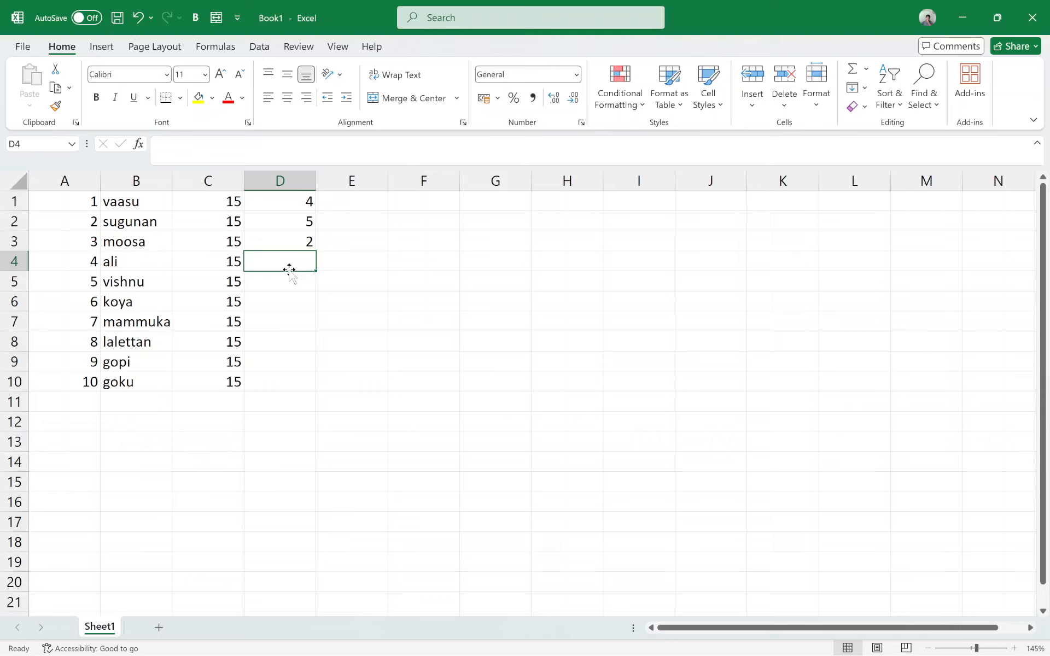
{"action": "type", "text": "7"}
Step: Fill cells D5 to D8 with the numbers 4, 6, 4 and 2
{"action": "left_click", "coordinate": [293, 295]}
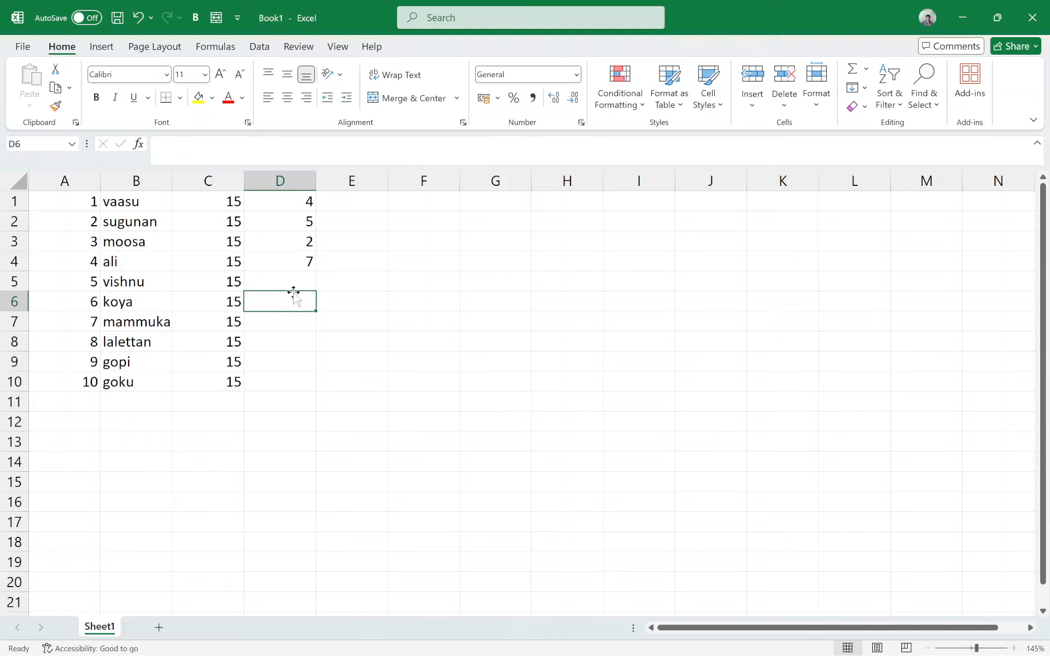
{"action": "type", "text": "6"}
{"action": "left_click", "coordinate": [296, 281]}
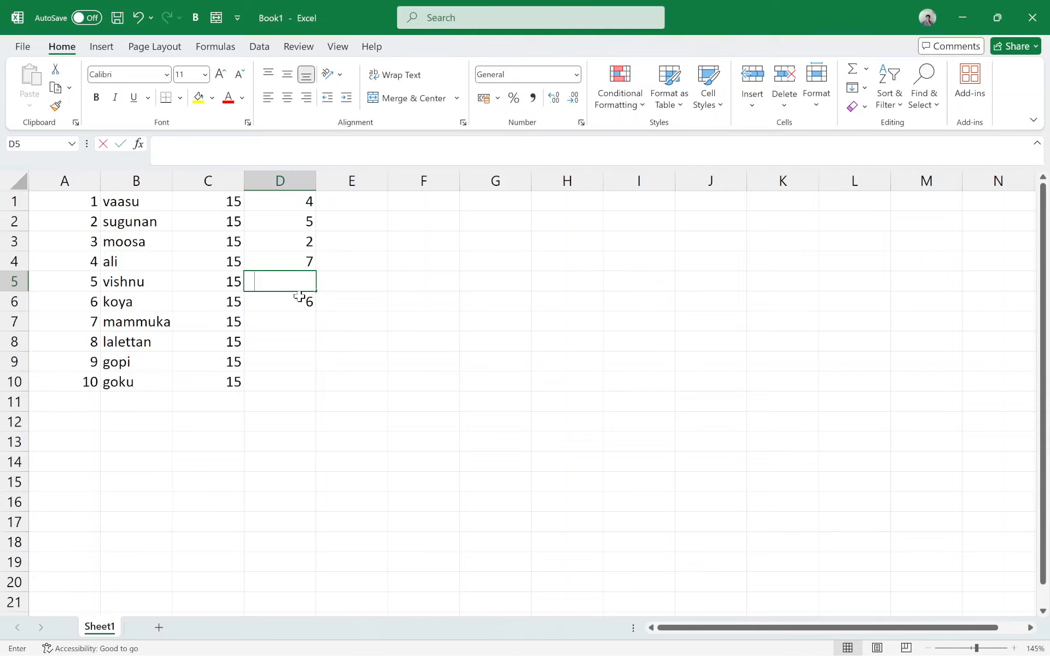
{"action": "type", "text": "42"}
{"action": "key", "text": "BackSpace"}
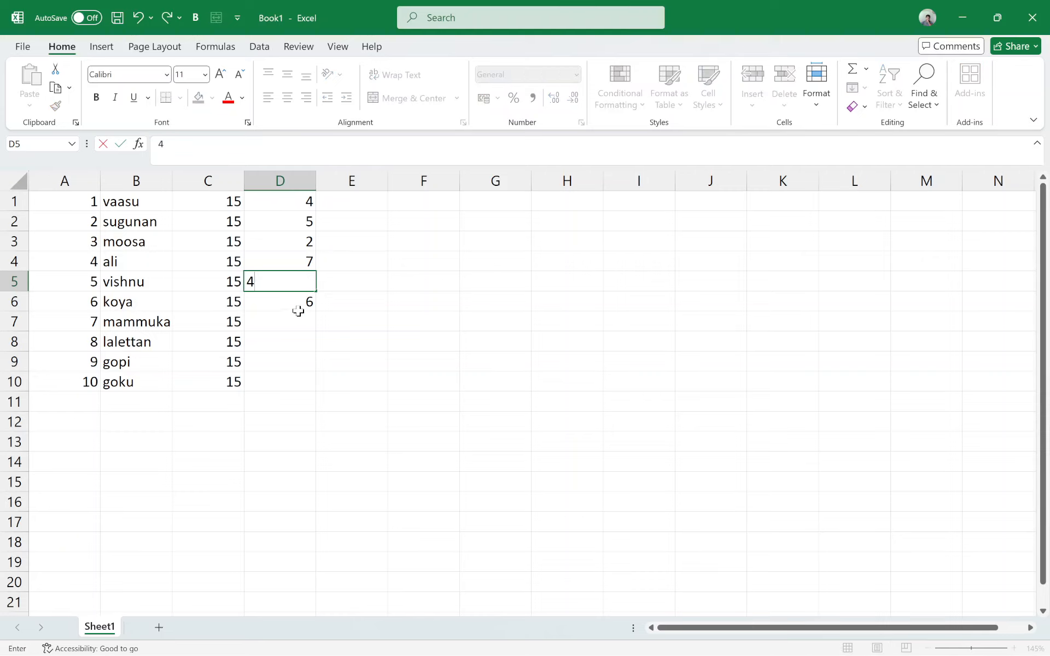
{"action": "left_click", "coordinate": [298, 311]}
{"action": "left_click", "coordinate": [295, 327]}
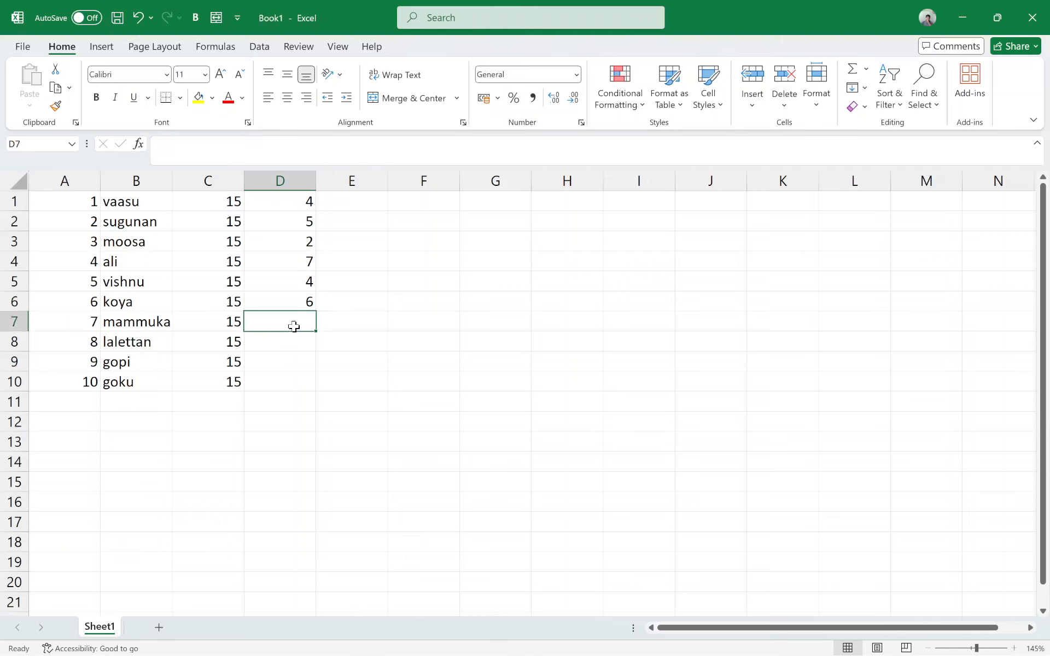
{"action": "type", "text": "4"}
{"action": "left_click", "coordinate": [285, 346]}
{"action": "type", "text": "2"}
Step: Complete column D with 10 in cell D9 and 9 in cell D10
{"action": "left_click", "coordinate": [292, 381]}
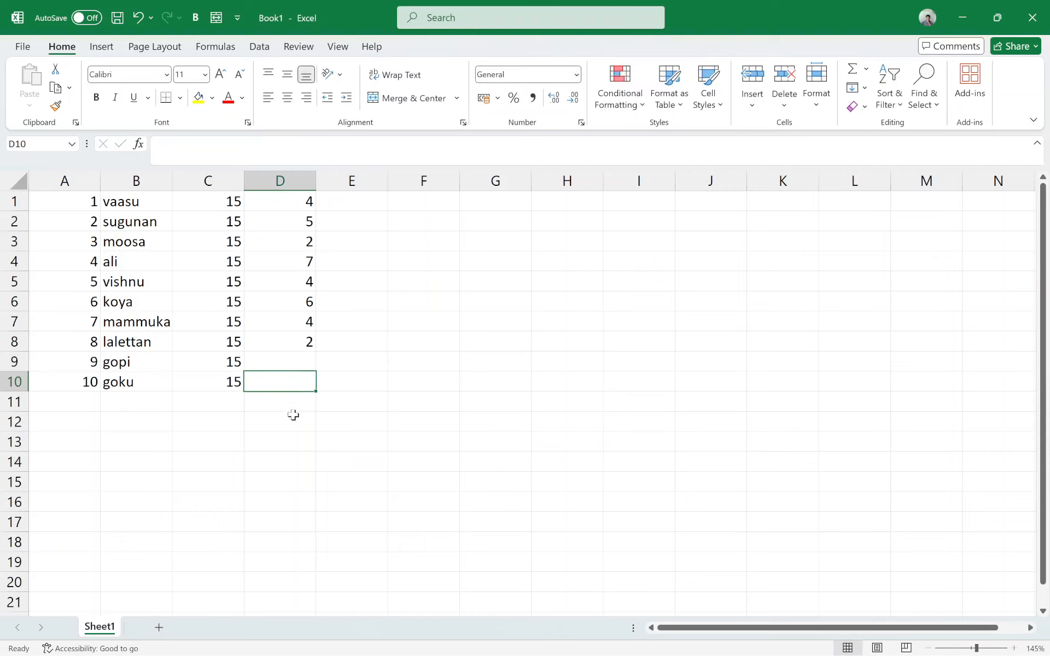
{"action": "type", "text": "9"}
{"action": "left_click", "coordinate": [296, 366]}
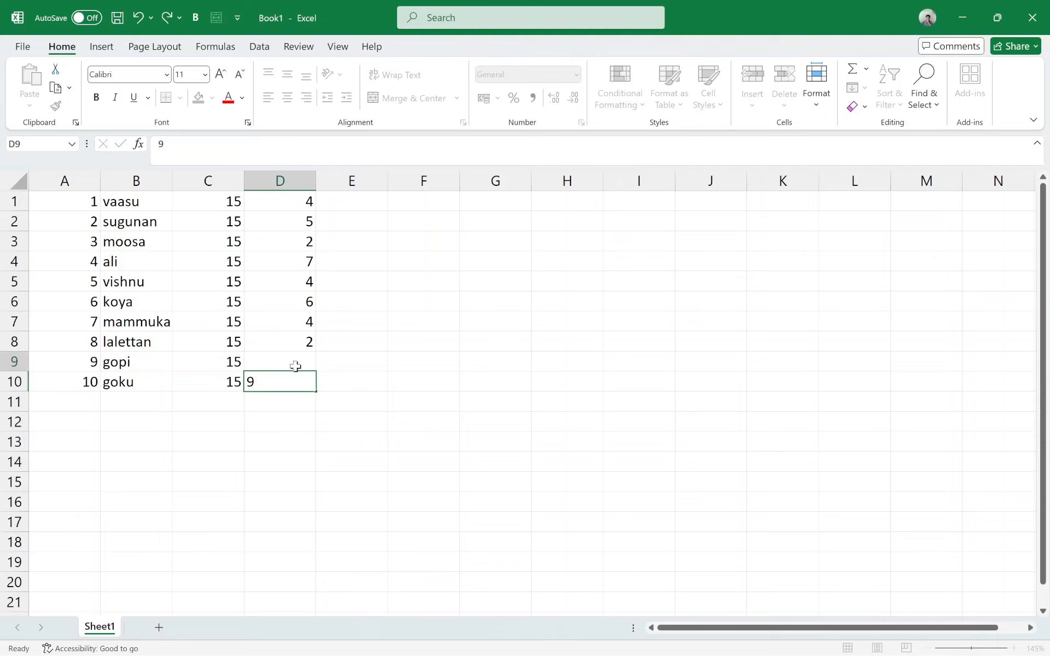
{"action": "type", "text": "10"}
{"action": "left_click", "coordinate": [277, 377]}
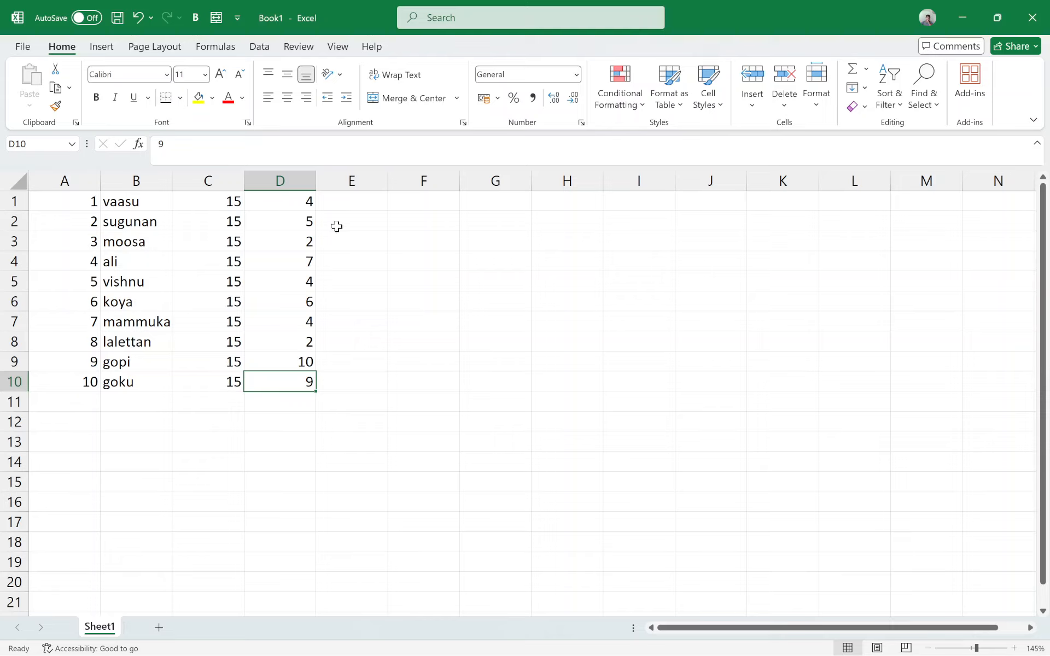
{"action": "left_click", "coordinate": [355, 206]}
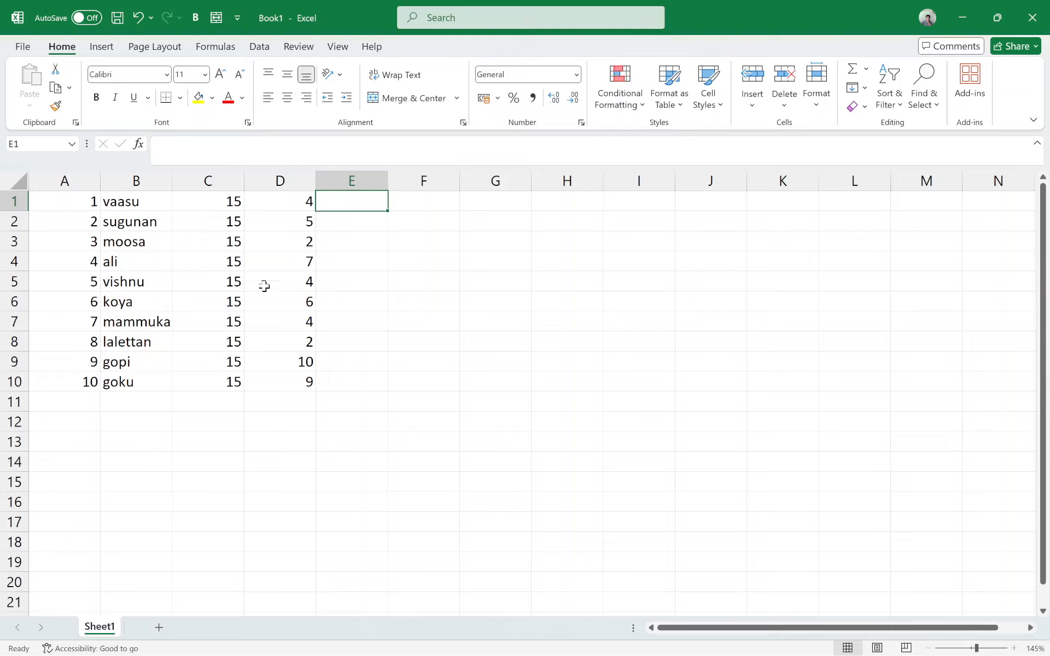
{"action": "left_click", "coordinate": [279, 362]}
{"action": "left_click", "coordinate": [216, 241]}
{"action": "left_click", "coordinate": [223, 208]}
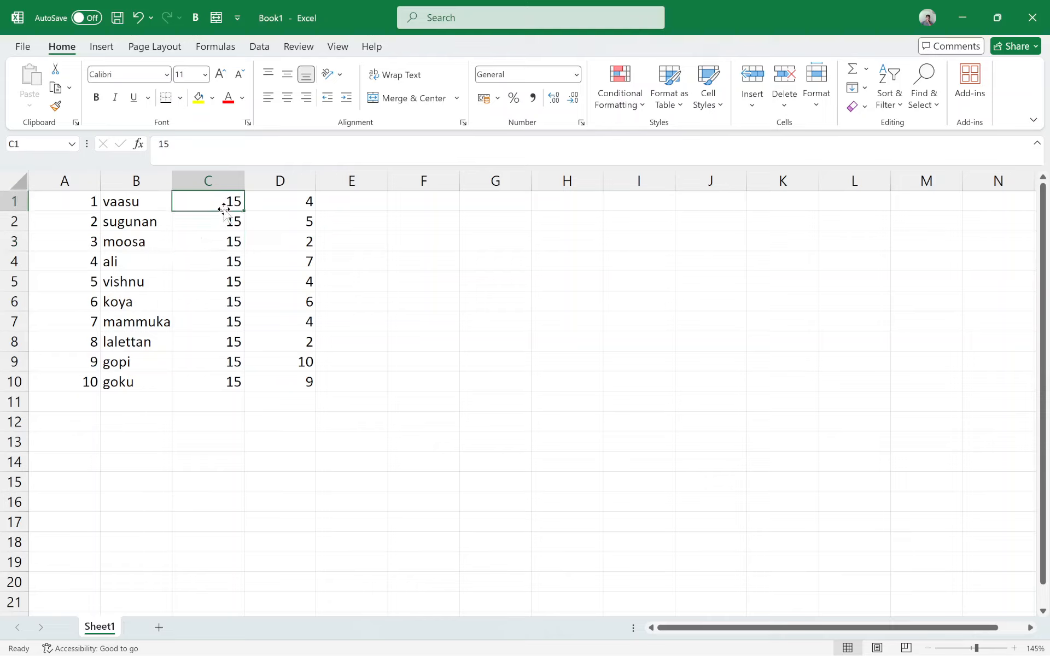
{"action": "left_click", "coordinate": [226, 285]}
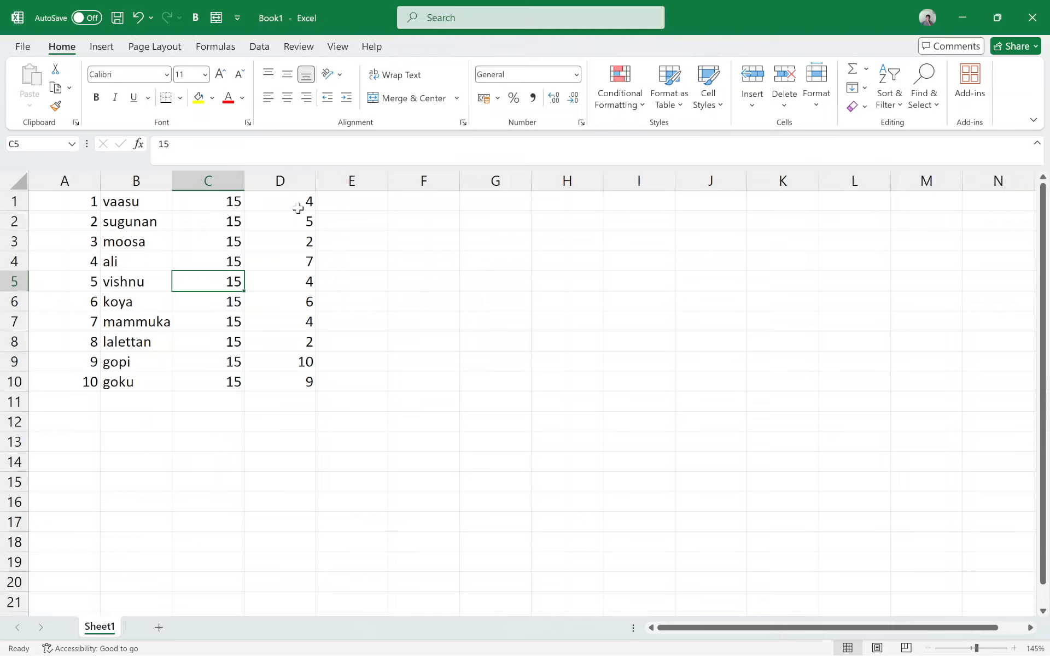
Step: Try changing the values in cells C1 and C2 to 16 one cell at a time
{"action": "left_click", "coordinate": [227, 205]}
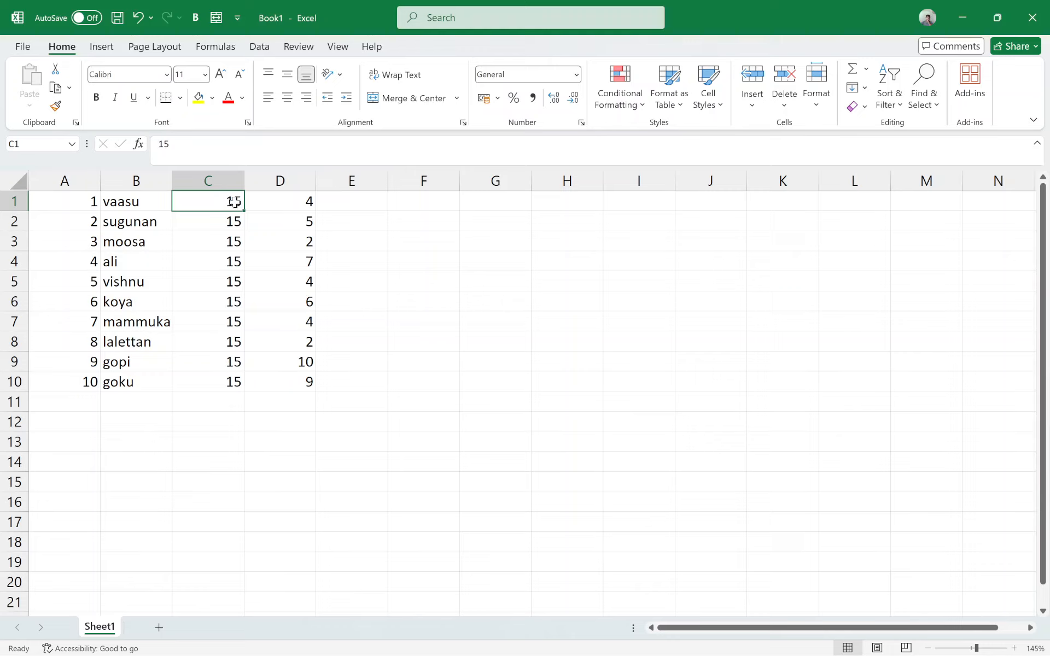
{"action": "type", "text": "16"}
{"action": "key", "text": "Return"}
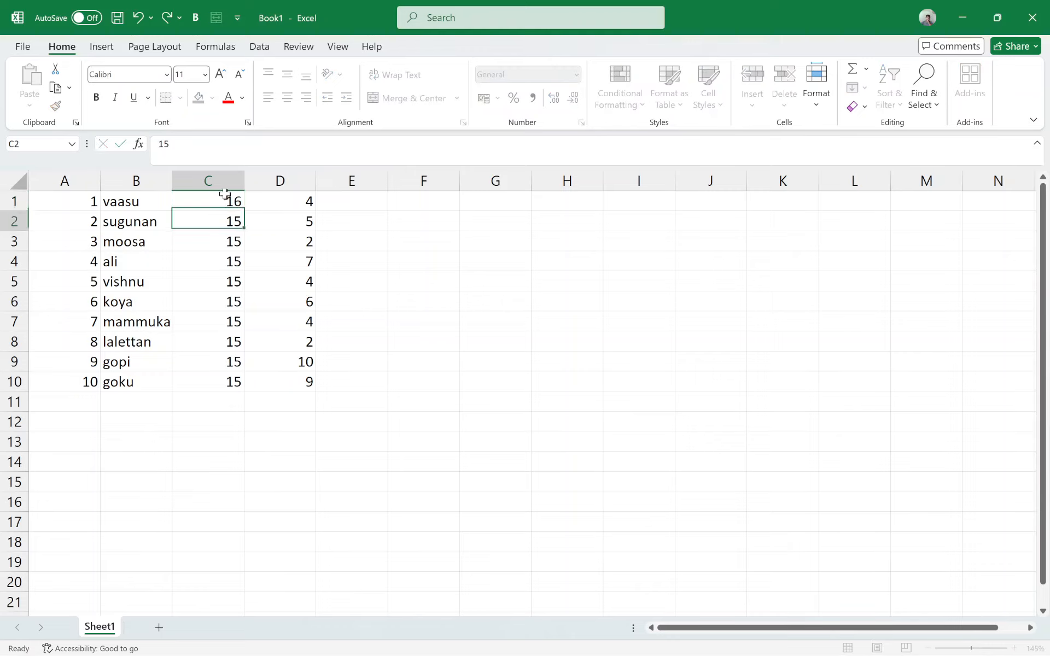
{"action": "type", "text": "16"}
{"action": "key", "text": "Return"}
Step: Restore the value 15 in cells C2 and C1
{"action": "key", "text": "Up"}
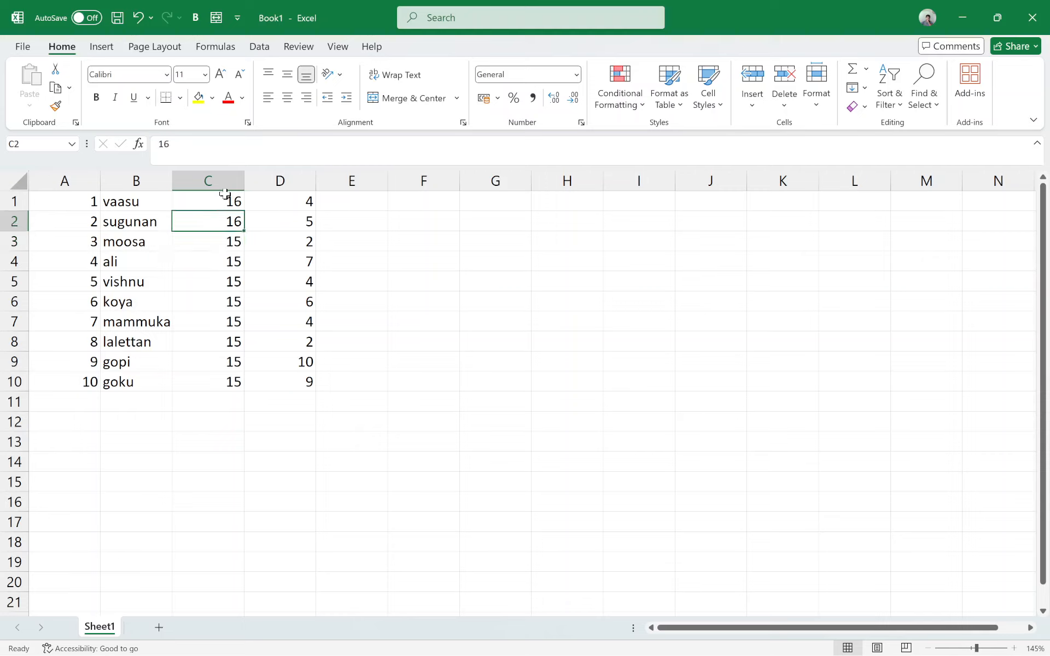
{"action": "type", "text": "15"}
{"action": "key", "text": "Return"}
{"action": "key", "text": "Up"}
{"action": "key", "text": "Up"}
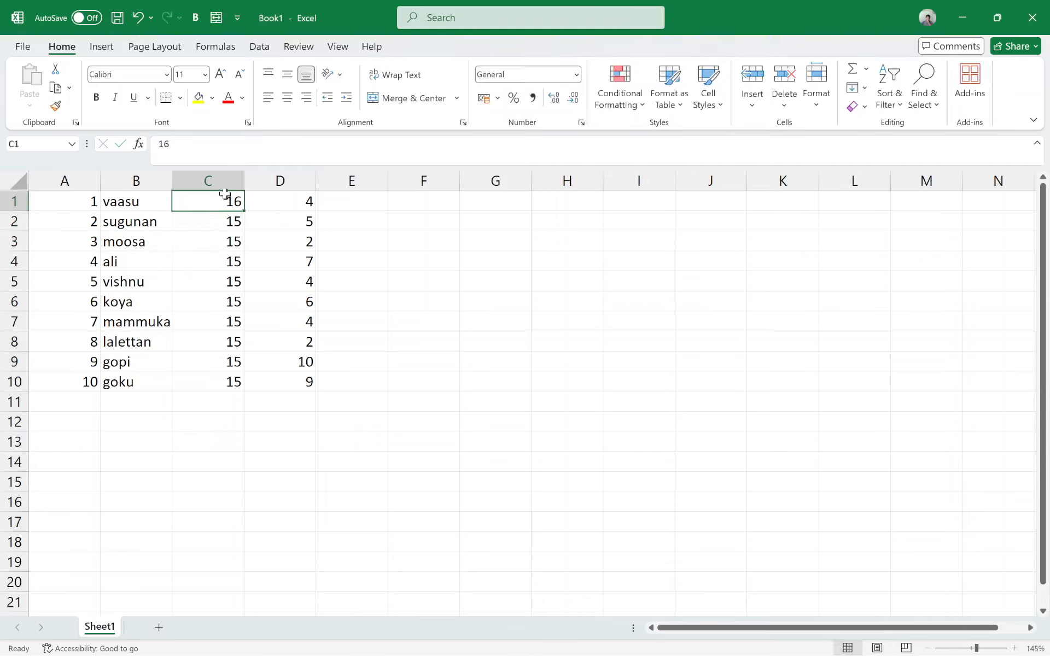
{"action": "key", "text": "Down"}
{"action": "type", "text": "1"}
{"action": "key", "text": "Up"}
{"action": "key", "text": "Down"}
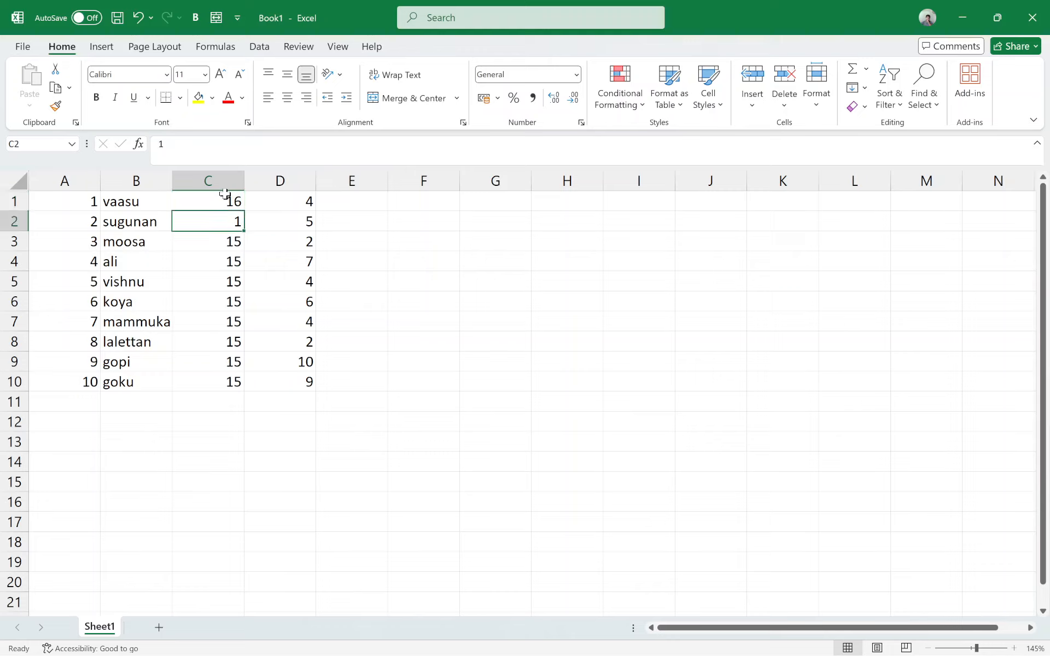
{"action": "key", "text": "Down"}
{"action": "key", "text": "Up"}
{"action": "type", "text": "15"}
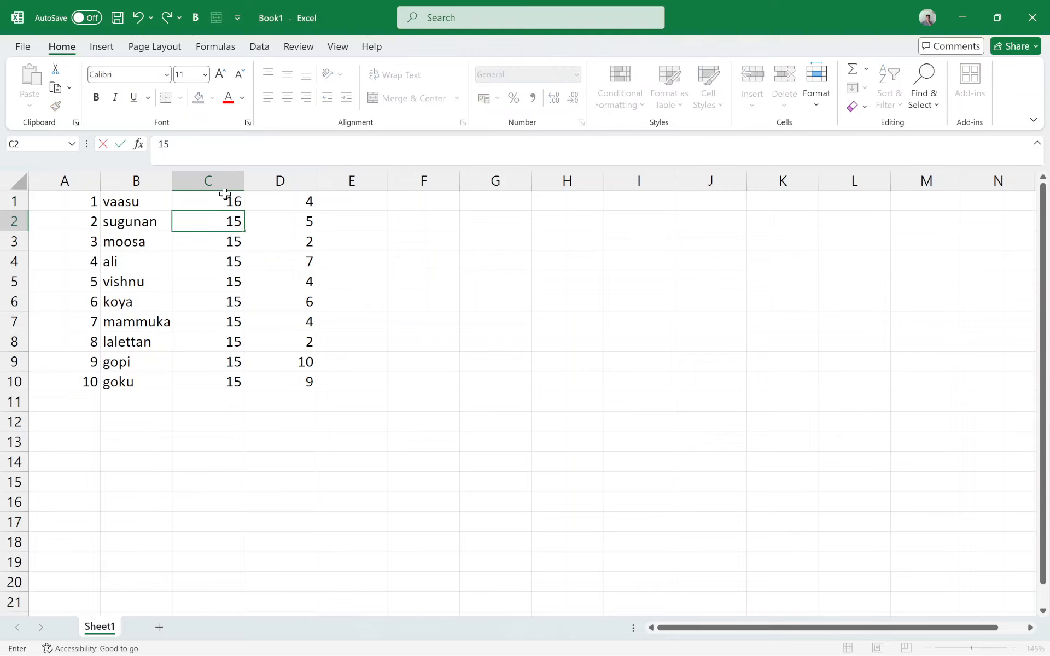
{"action": "key", "text": "Up"}
{"action": "type", "text": "15"}
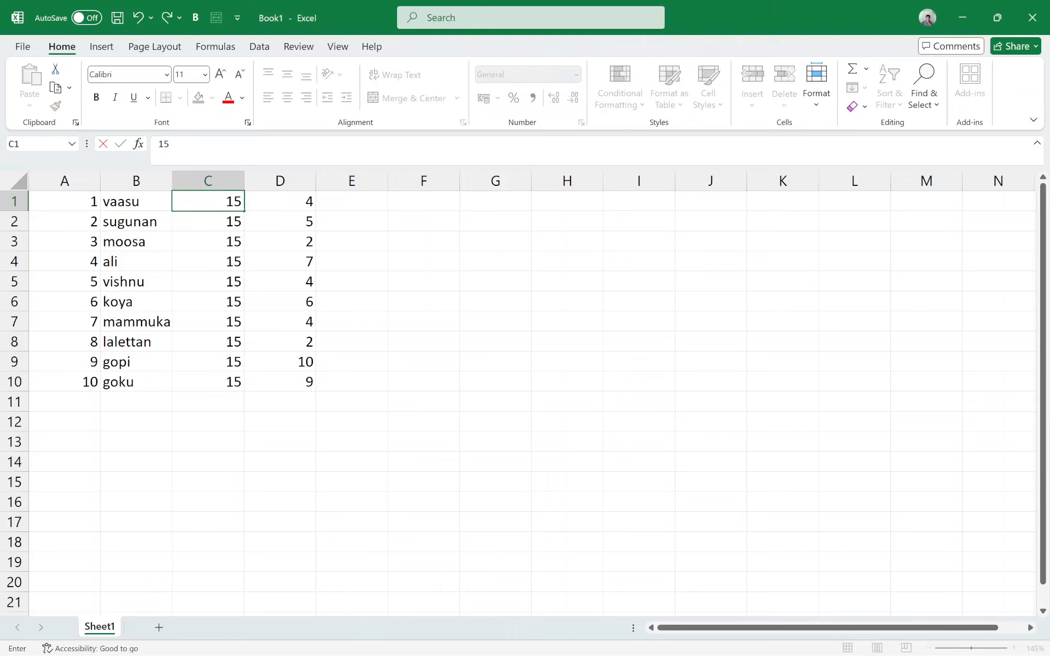
{"action": "key", "text": "Down"}
Step: Replace every 15 in the worksheet with 16 using Find and Replace, and close the dialog
{"action": "left_click", "coordinate": [234, 200]}
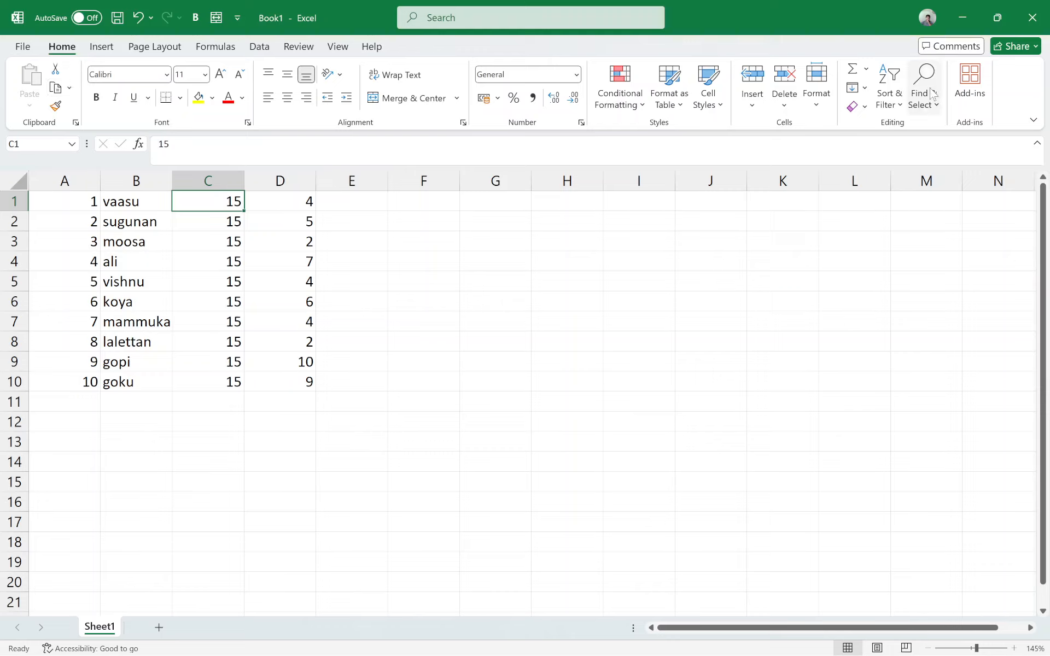
{"action": "left_click", "coordinate": [930, 114]}
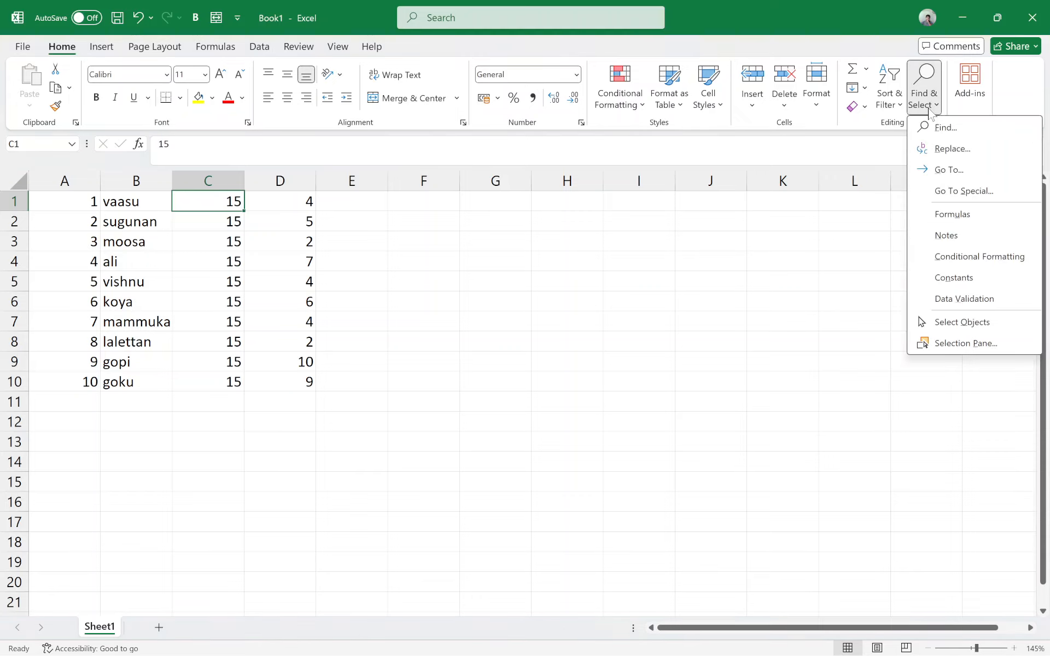
{"action": "left_click", "coordinate": [952, 149]}
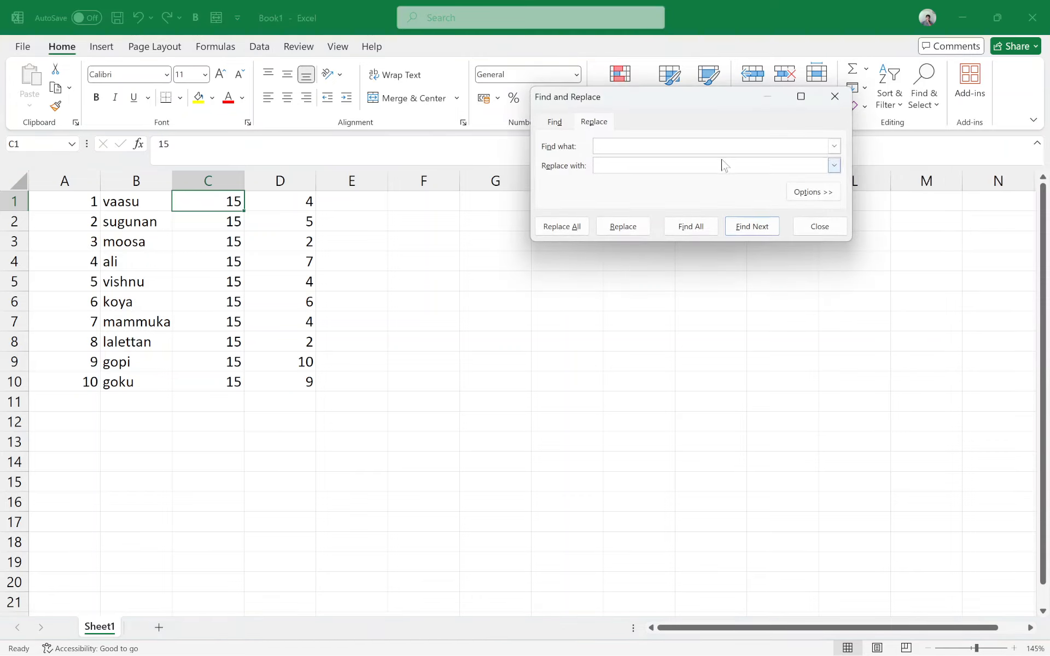
{"action": "left_click", "coordinate": [617, 164]}
{"action": "left_click", "coordinate": [564, 234]}
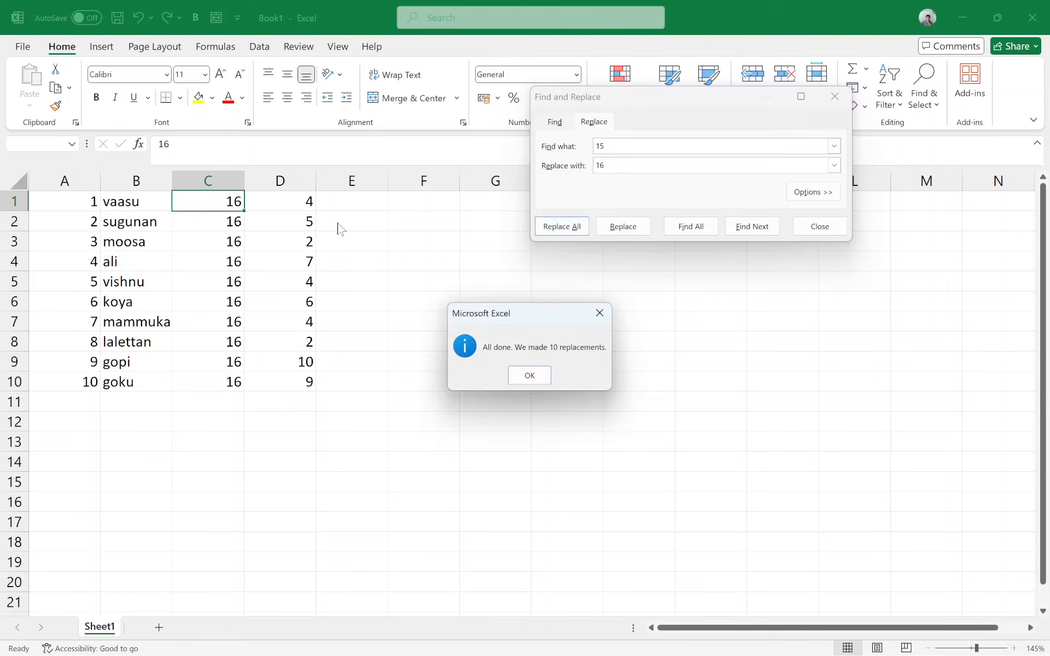
{"action": "left_click", "coordinate": [531, 375]}
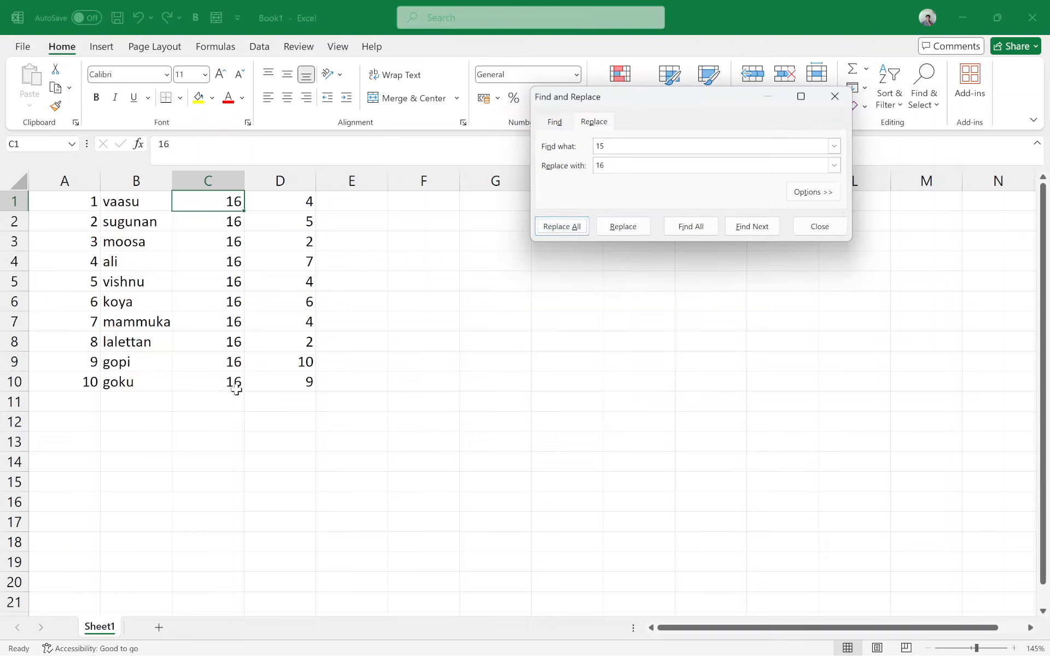
{"action": "left_click", "coordinate": [819, 226]}
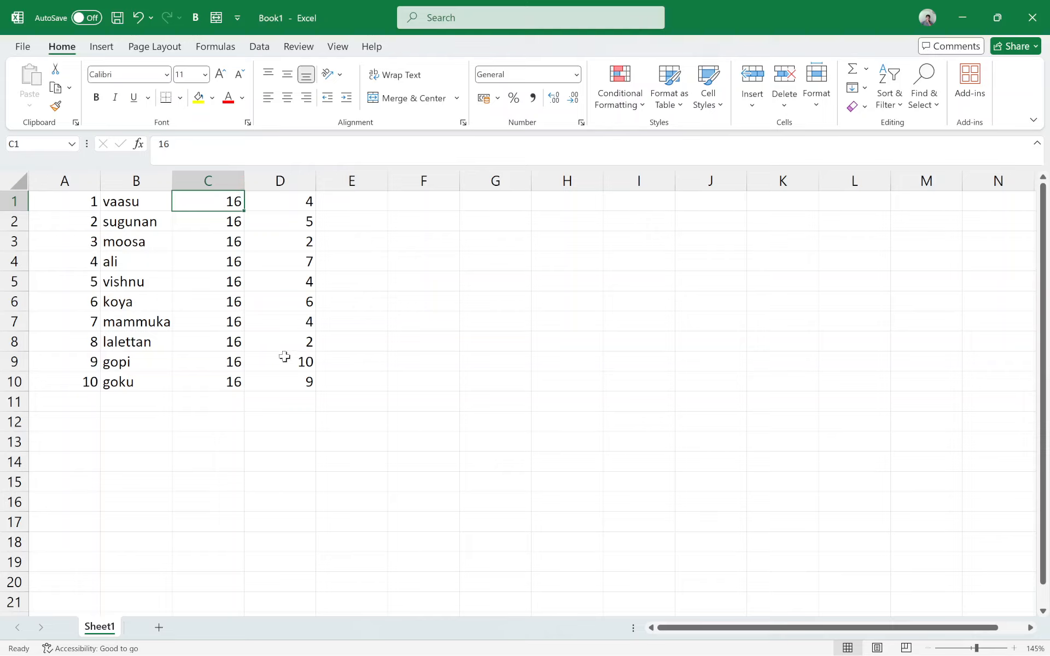
Step: Jump from cell A1 to the last cell of the worksheet's used range
{"action": "left_click", "coordinate": [96, 225]}
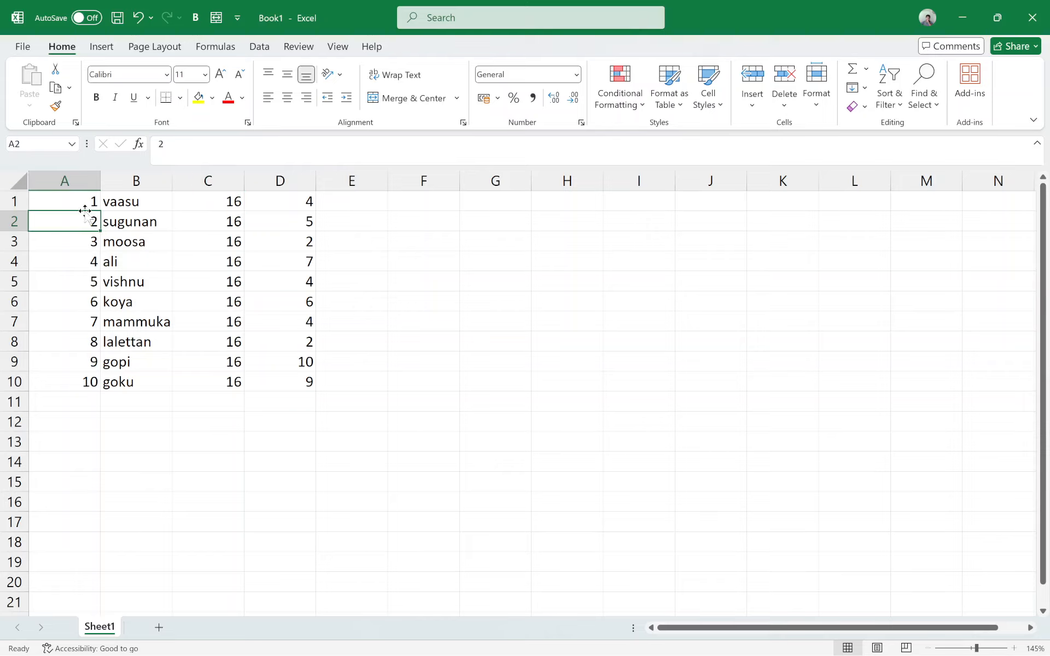
{"action": "left_click", "coordinate": [62, 195]}
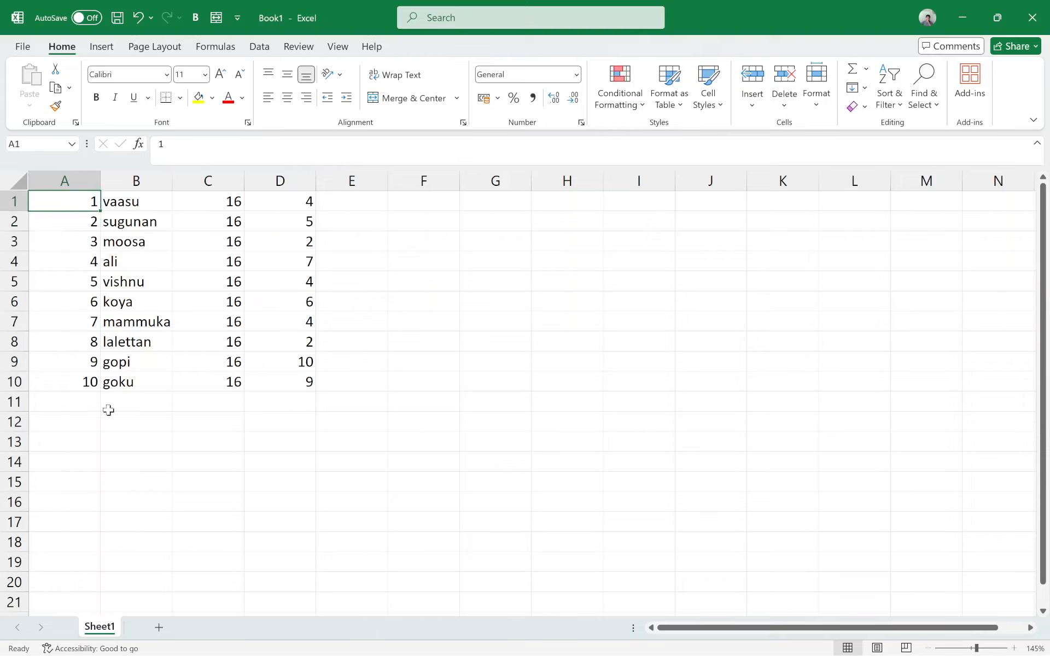
{"action": "key", "text": "ctrl+End"}
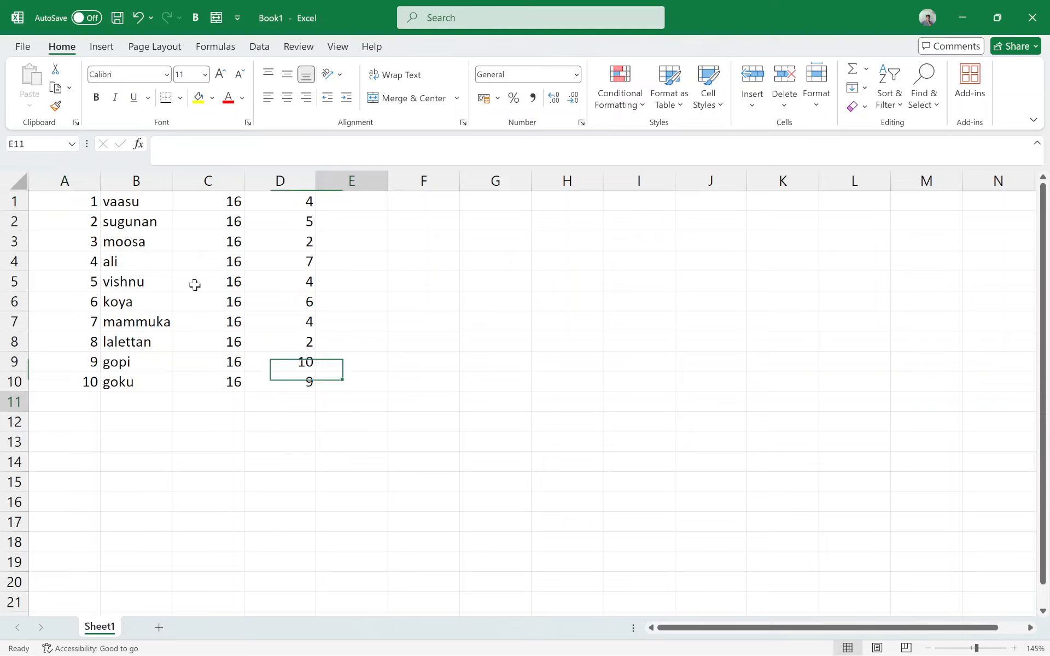
Step: Try clearing the contents of the range A1:E11 and entering the heading name in cell A1
{"action": "key", "text": "ctrl+shift+Home"}
{"action": "key", "text": "Delete"}
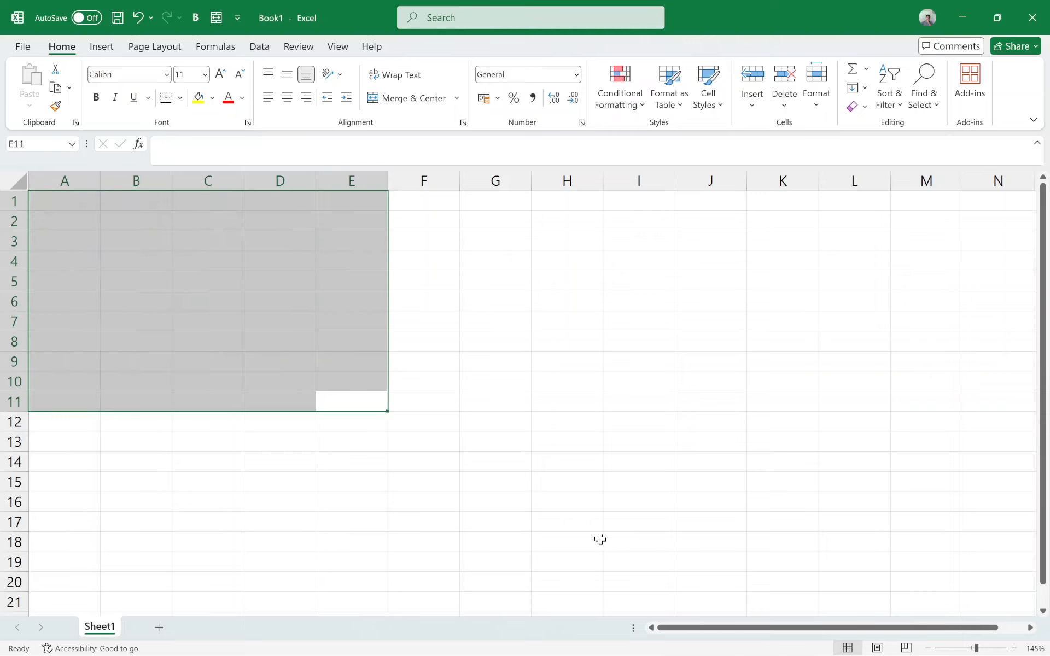
{"action": "left_click", "coordinate": [49, 198]}
{"action": "type", "text": "na"}
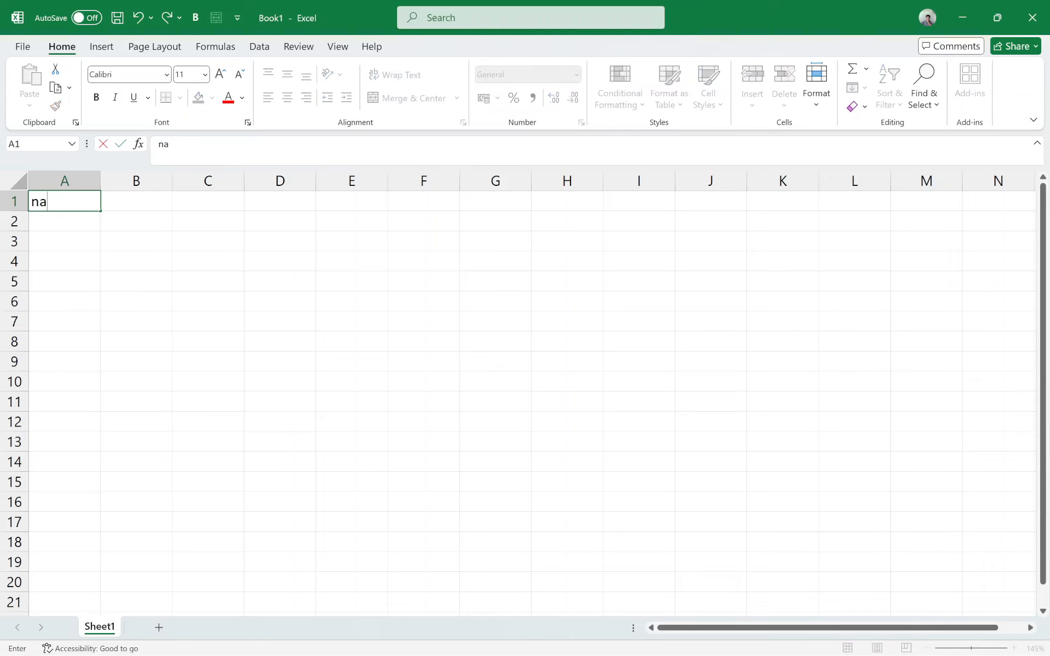
{"action": "type", "text": "me"}
{"action": "key", "text": "Return"}
Step: Undo the heading entry in cell A1 and the clearing of the list data
{"action": "key", "text": "ctrl+z"}
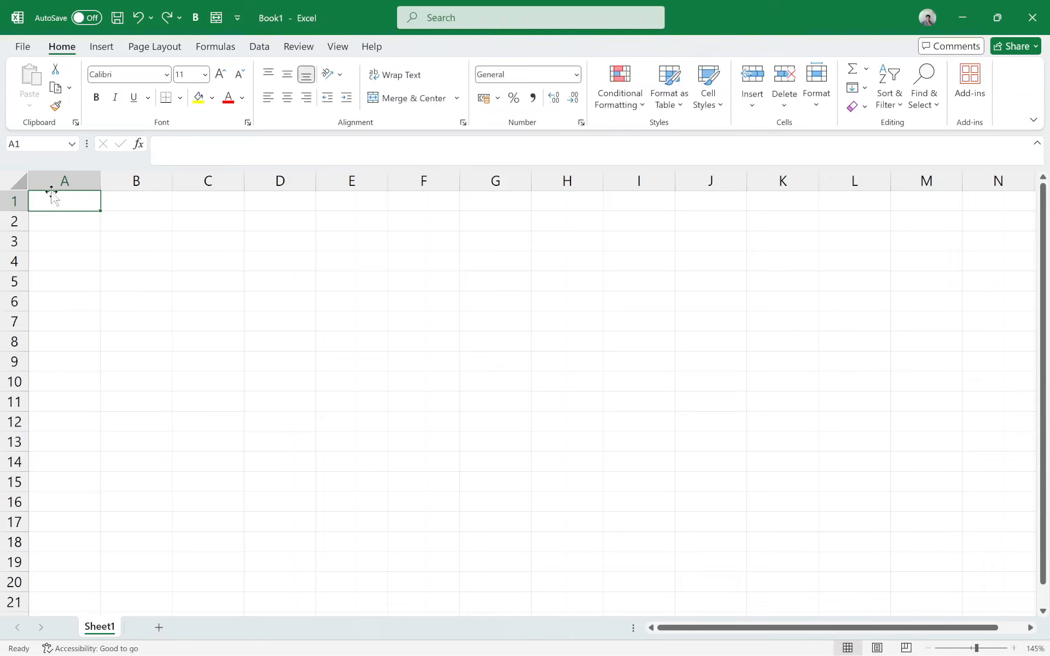
{"action": "key", "text": "ctrl+z"}
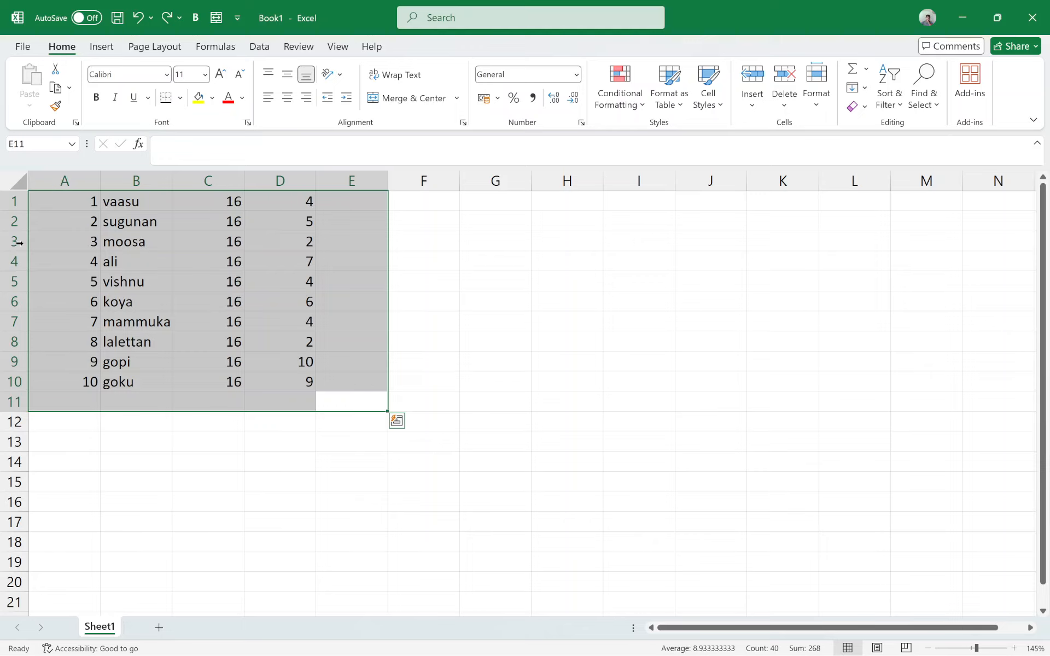
{"action": "left_click", "coordinate": [42, 218]}
Step: Insert a blank column before column A and delete that new column again
{"action": "left_click", "coordinate": [40, 180]}
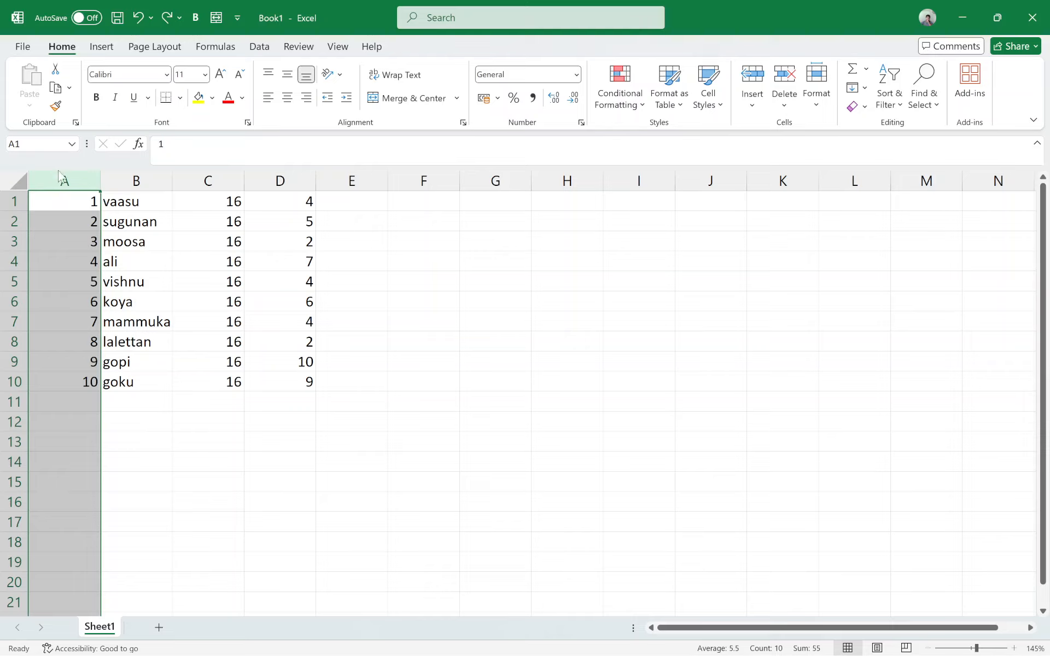
{"action": "right_click", "coordinate": [59, 177]}
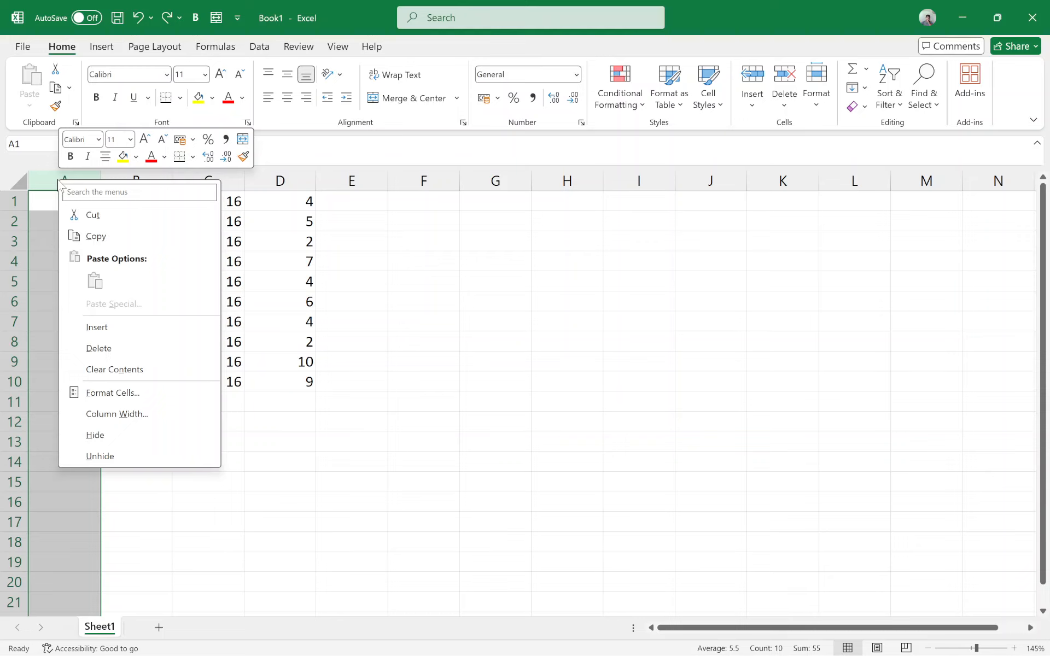
{"action": "left_click", "coordinate": [85, 327]}
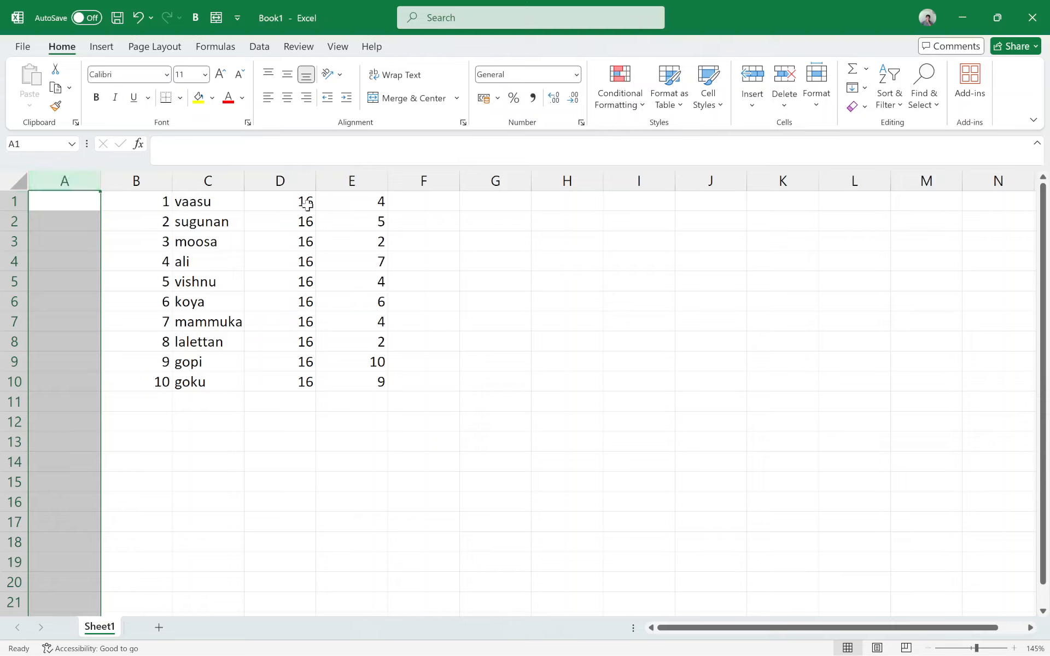
{"action": "right_click", "coordinate": [64, 181]}
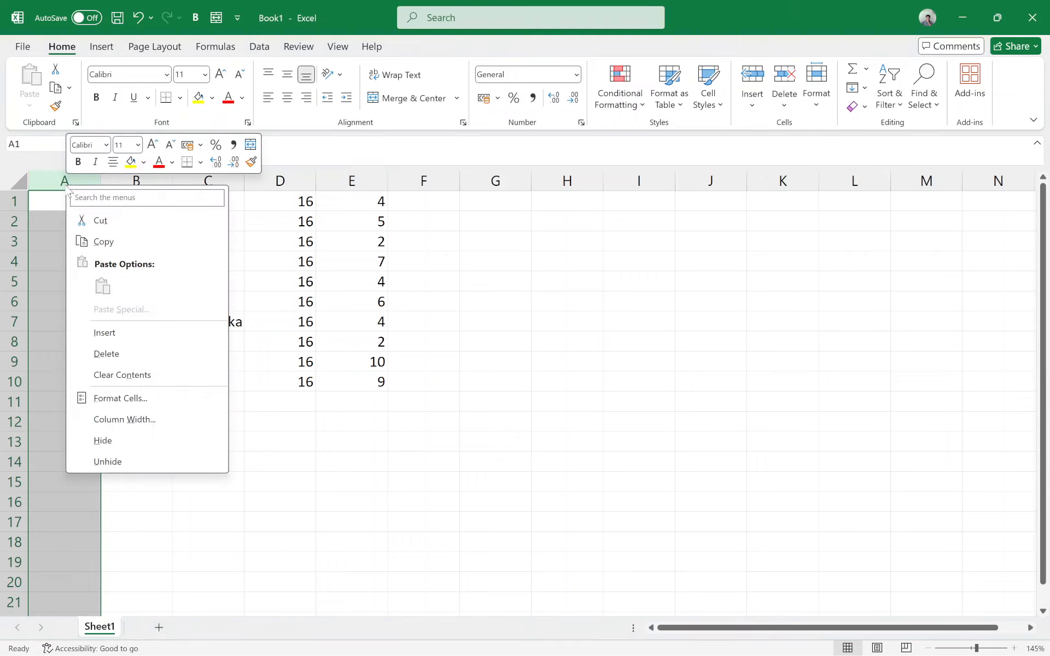
{"action": "left_click", "coordinate": [109, 354]}
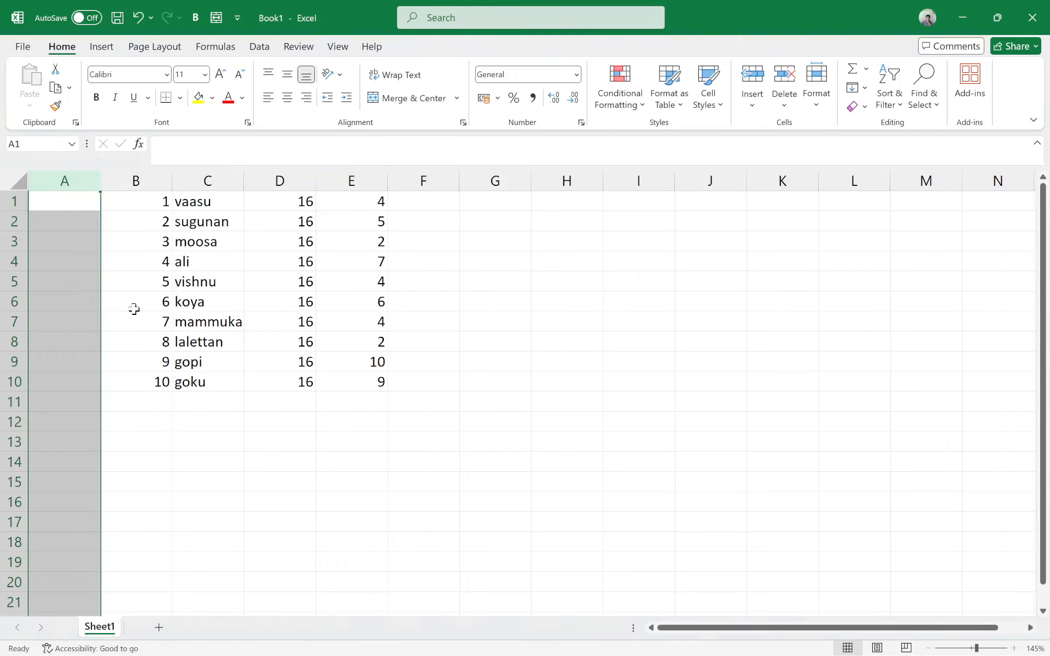
Step: Insert a blank row above the first row of the list
{"action": "left_click", "coordinate": [12, 201]}
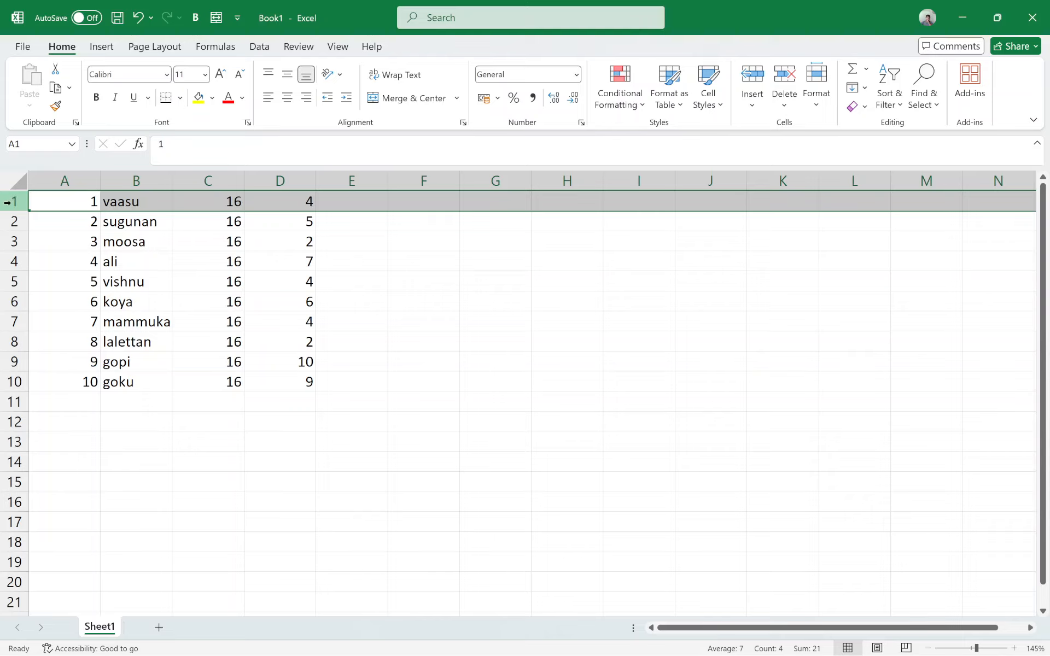
{"action": "right_click", "coordinate": [10, 201]}
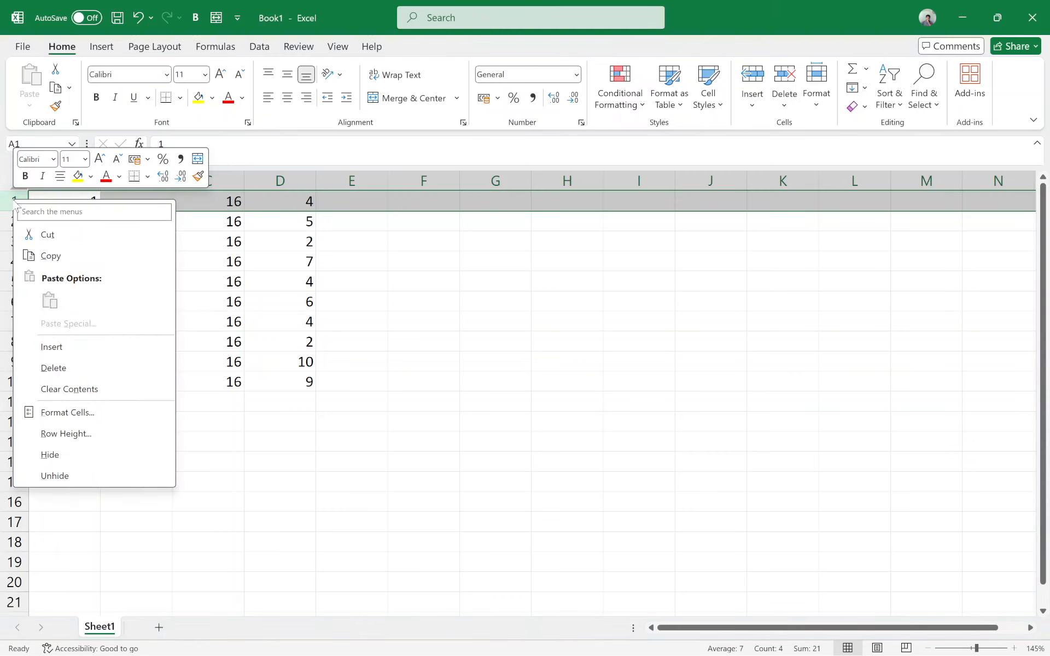
{"action": "left_click", "coordinate": [61, 351]}
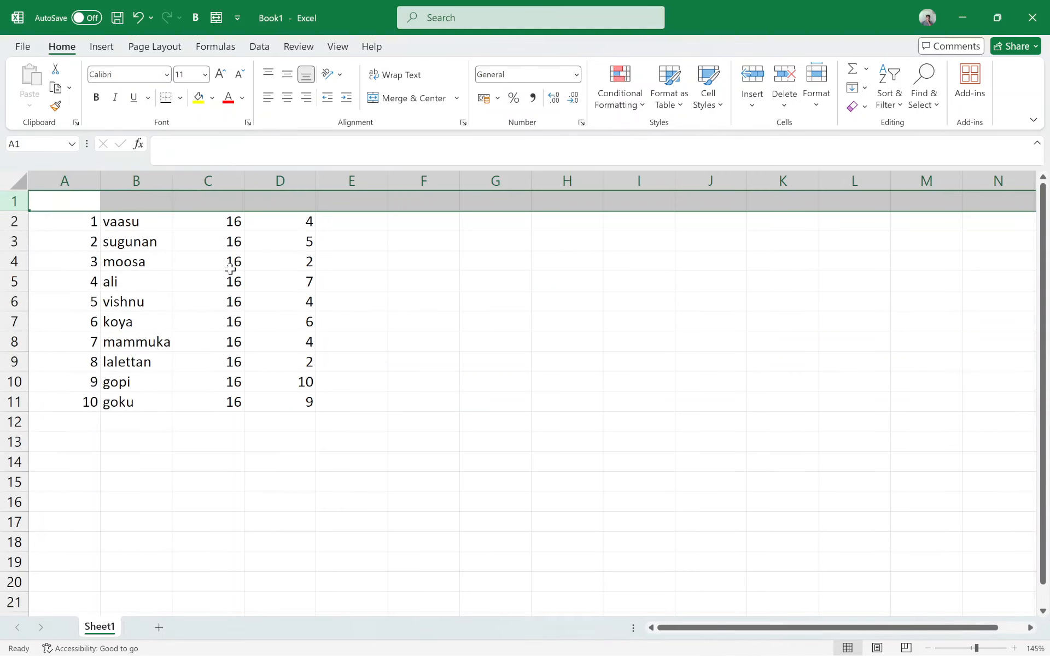
Step: Enter the heading Name in cell A1 of the new blank row
{"action": "left_click", "coordinate": [81, 205]}
{"action": "double_click", "coordinate": [81, 203]}
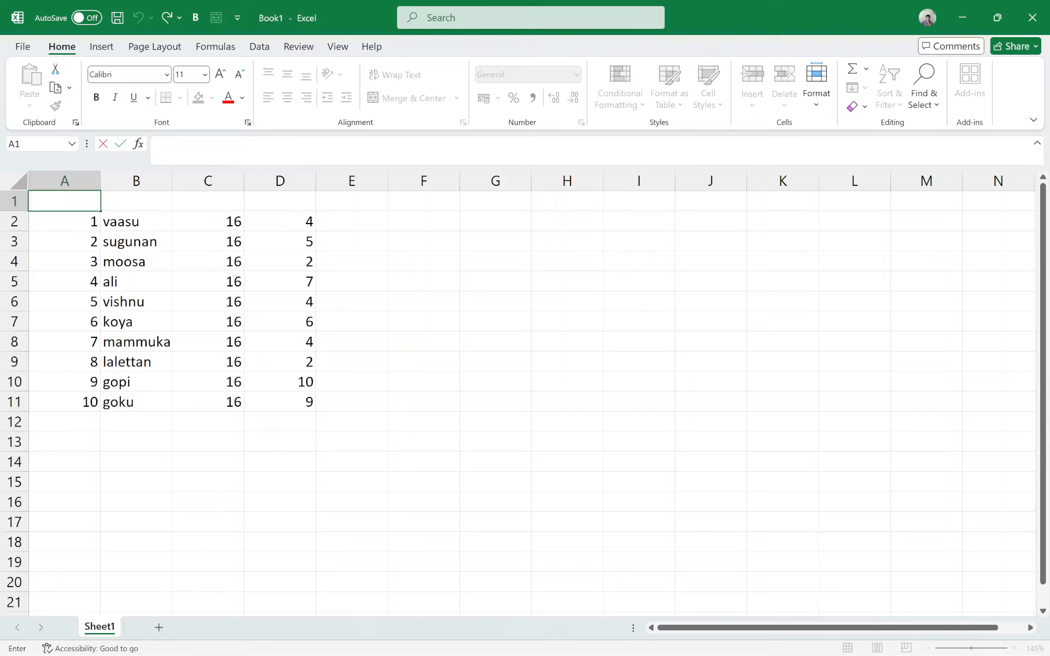
{"action": "type", "text": "Name"}
{"action": "key", "text": "Return"}
{"action": "left_click", "coordinate": [81, 203]}
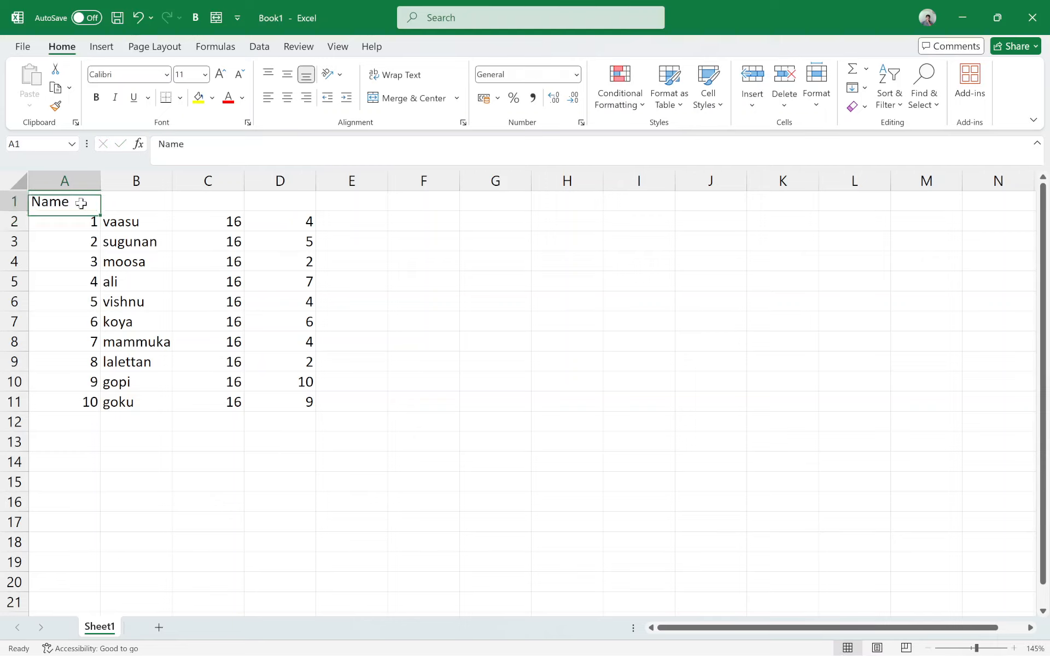
Step: Move the active cell step by step through the list and the empty cells around it, ending back at cell A1
{"action": "key", "text": "Tab"}
{"action": "key", "text": "Down"}
{"action": "key", "text": "Down"}
{"action": "key", "text": "Down"}
{"action": "key", "text": "Down"}
{"action": "key", "text": "Down"}
{"action": "key", "text": "Down"}
{"action": "key", "text": "Down"}
{"action": "key", "text": "Down"}
{"action": "key", "text": "Down"}
{"action": "key", "text": "Down"}
{"action": "key", "text": "Down"}
{"action": "key", "text": "Down"}
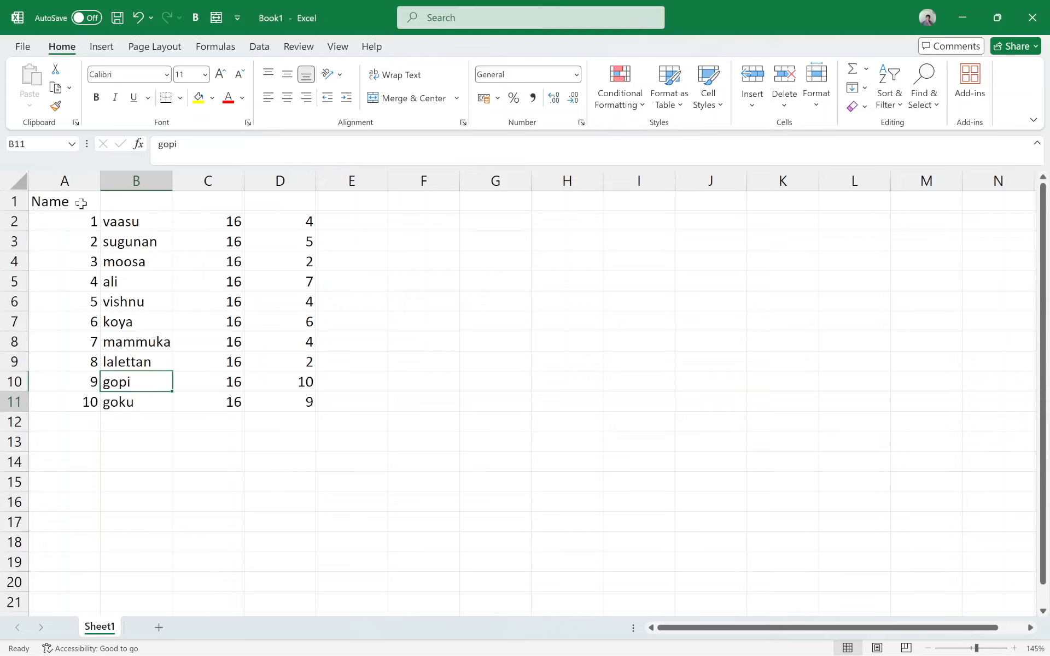
{"action": "key", "text": "Right"}
{"action": "key", "text": "Right"}
{"action": "key", "text": "Up"}
{"action": "key", "text": "Up"}
{"action": "key", "text": "Up"}
{"action": "key", "text": "Up"}
{"action": "key", "text": "Up"}
{"action": "key", "text": "Up"}
{"action": "key", "text": "Up"}
{"action": "key", "text": "Up"}
{"action": "key", "text": "Up"}
{"action": "key", "text": "Up"}
{"action": "key", "text": "Up"}
{"action": "key", "text": "Up"}
{"action": "key", "text": "Down"}
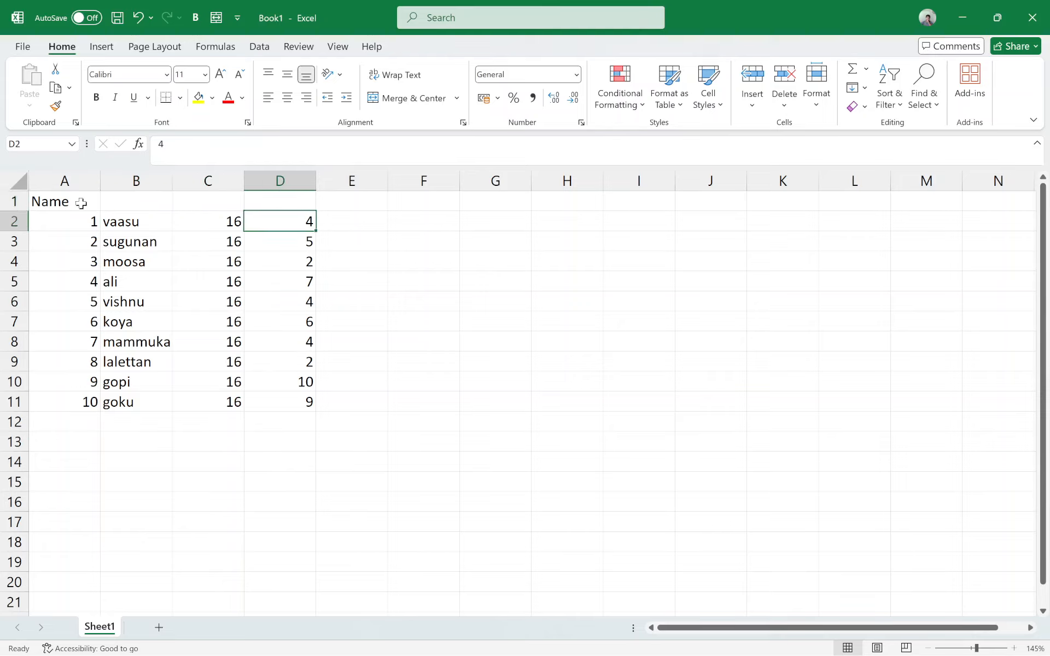
{"action": "key", "text": "Down"}
{"action": "key", "text": "Right"}
{"action": "key", "text": "Right"}
{"action": "key", "text": "Right"}
{"action": "key", "text": "Right"}
{"action": "key", "text": "Down"}
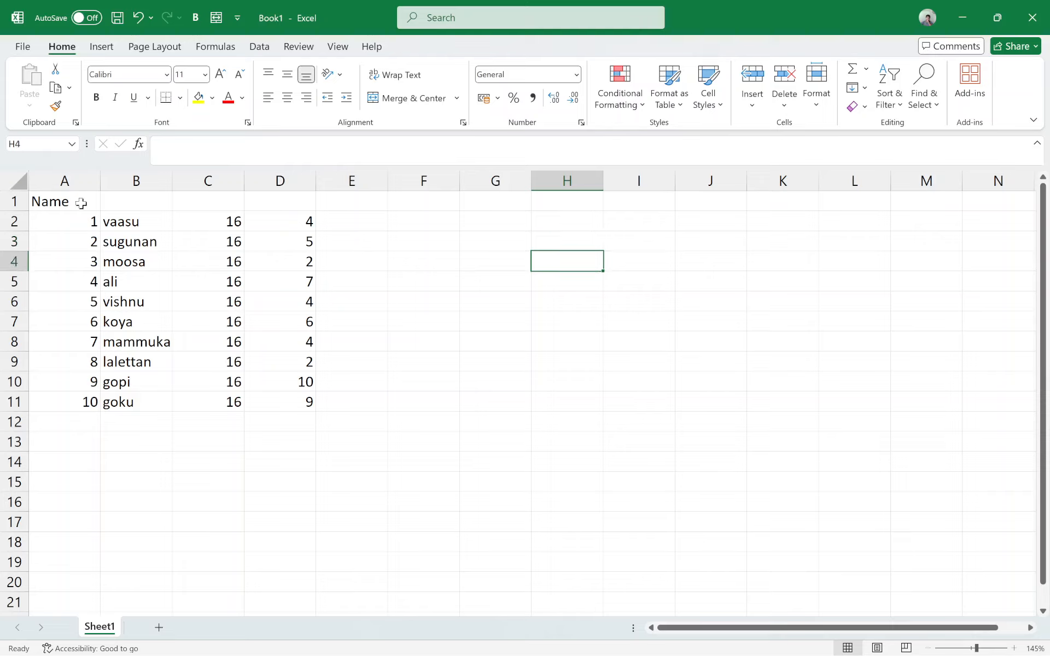
{"action": "key", "text": "Down"}
{"action": "key", "text": "Down"}
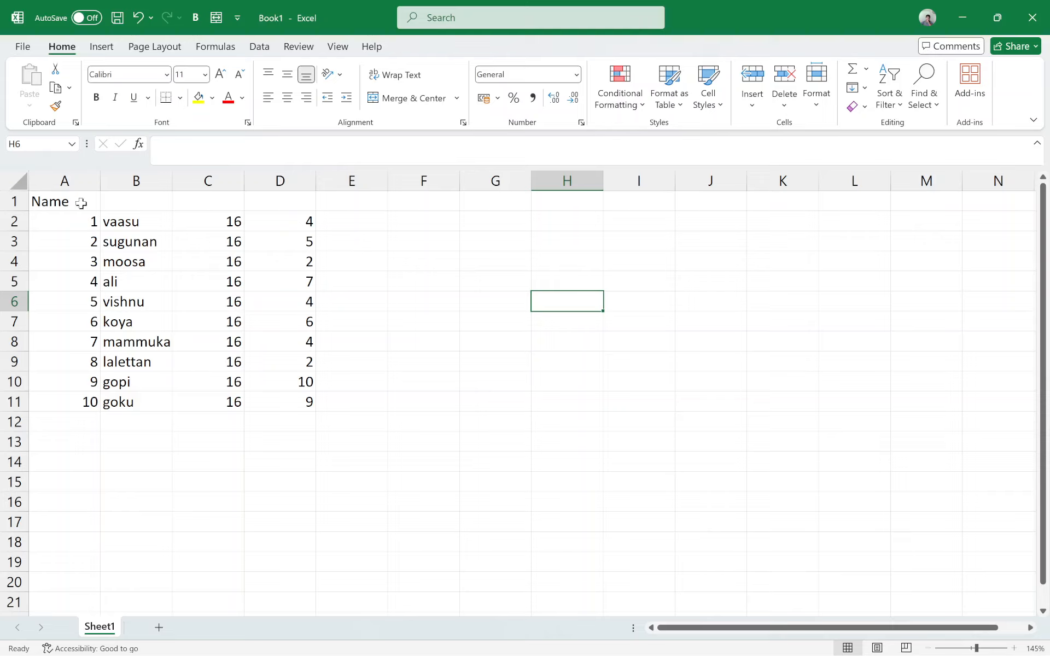
{"action": "key", "text": "Right"}
{"action": "key", "text": "Right"}
{"action": "key", "text": "Right"}
{"action": "key", "text": "Right"}
{"action": "key", "text": "Right"}
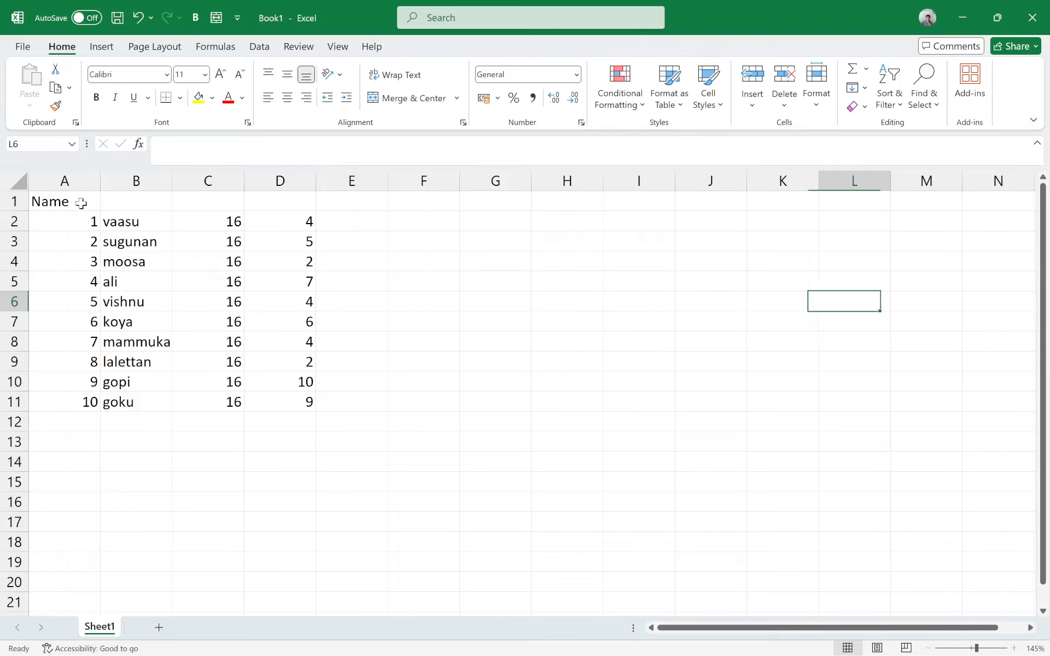
{"action": "key", "text": "Left"}
{"action": "key", "text": "Left"}
{"action": "key", "text": "Left"}
{"action": "key", "text": "Left"}
{"action": "key", "text": "Left"}
{"action": "key", "text": "Left"}
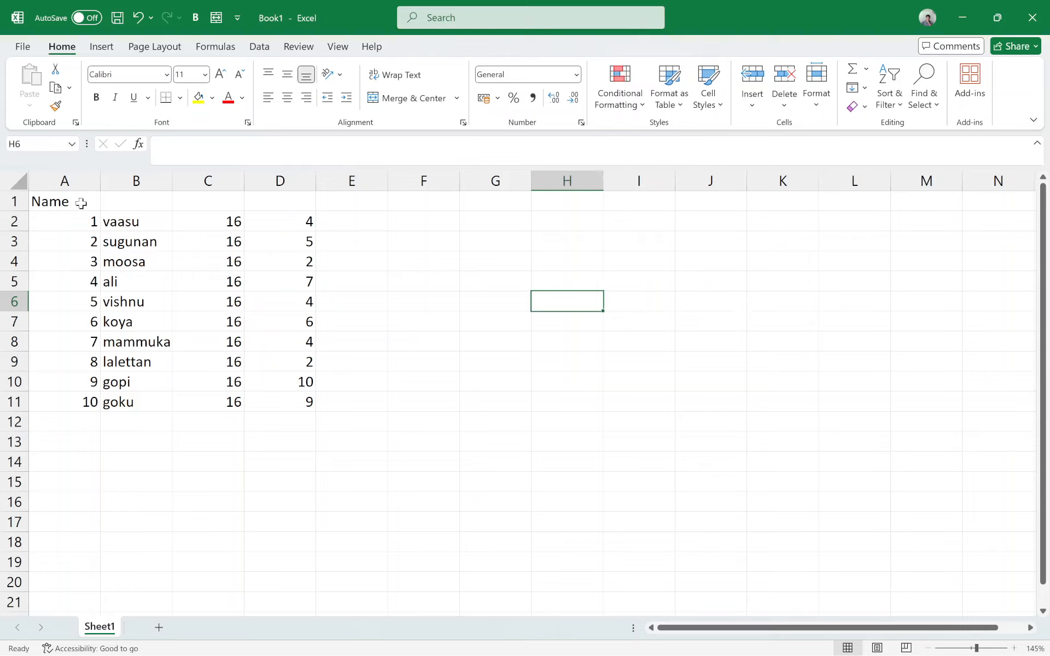
{"action": "key", "text": "Right"}
{"action": "key", "text": "Right"}
{"action": "key", "text": "Right"}
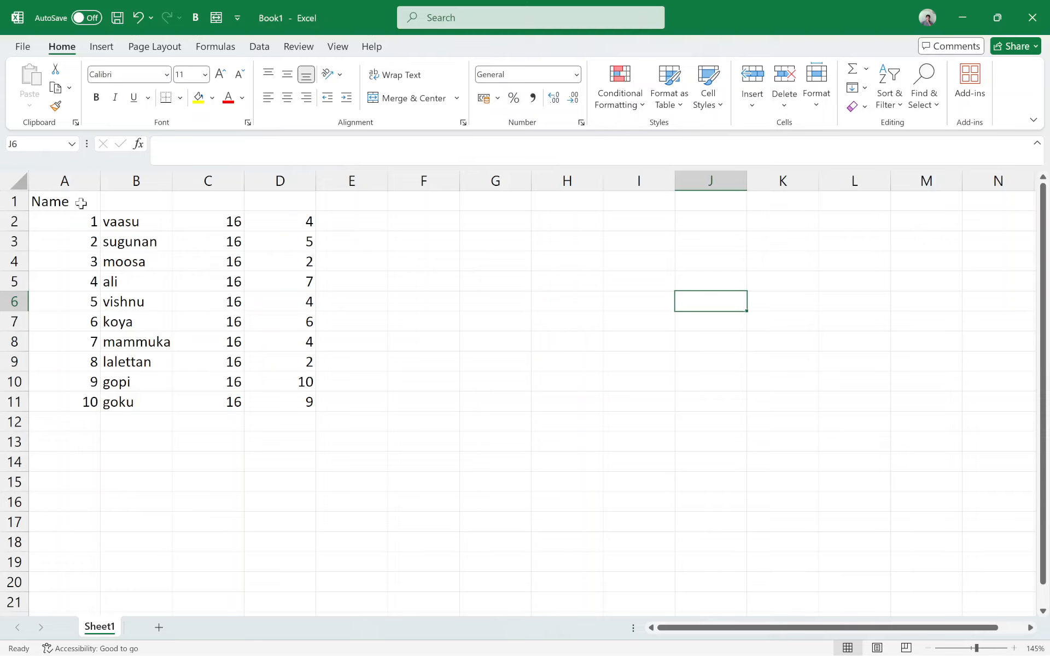
{"action": "key", "text": "Left"}
{"action": "key", "text": "Left"}
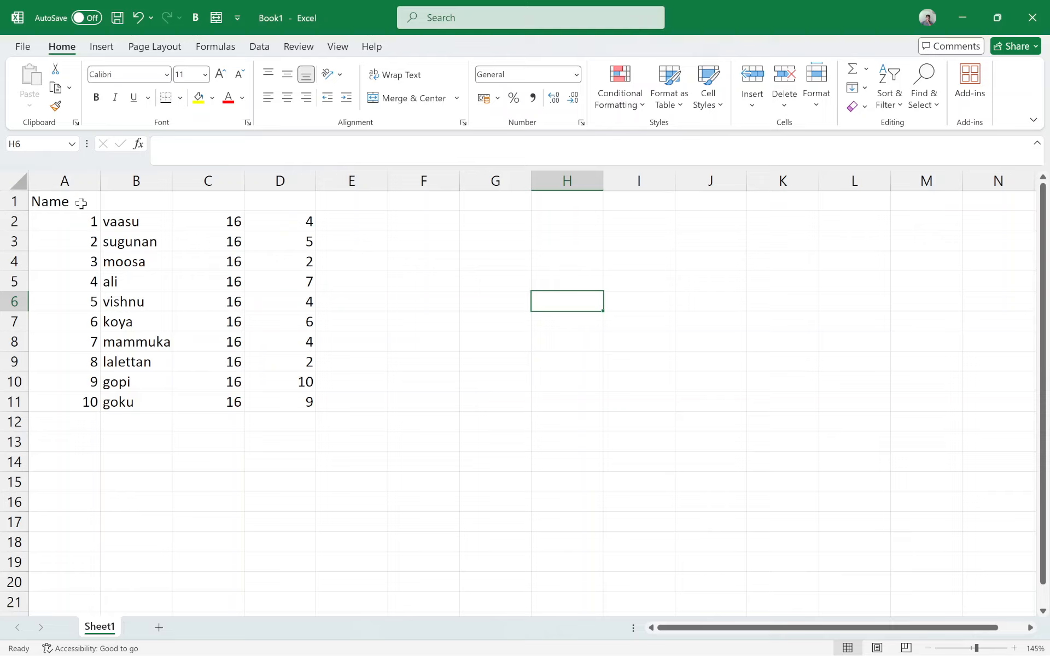
{"action": "key", "text": "Up"}
{"action": "key", "text": "Up"}
{"action": "key", "text": "Up"}
{"action": "key", "text": "Up"}
{"action": "key", "text": "Up"}
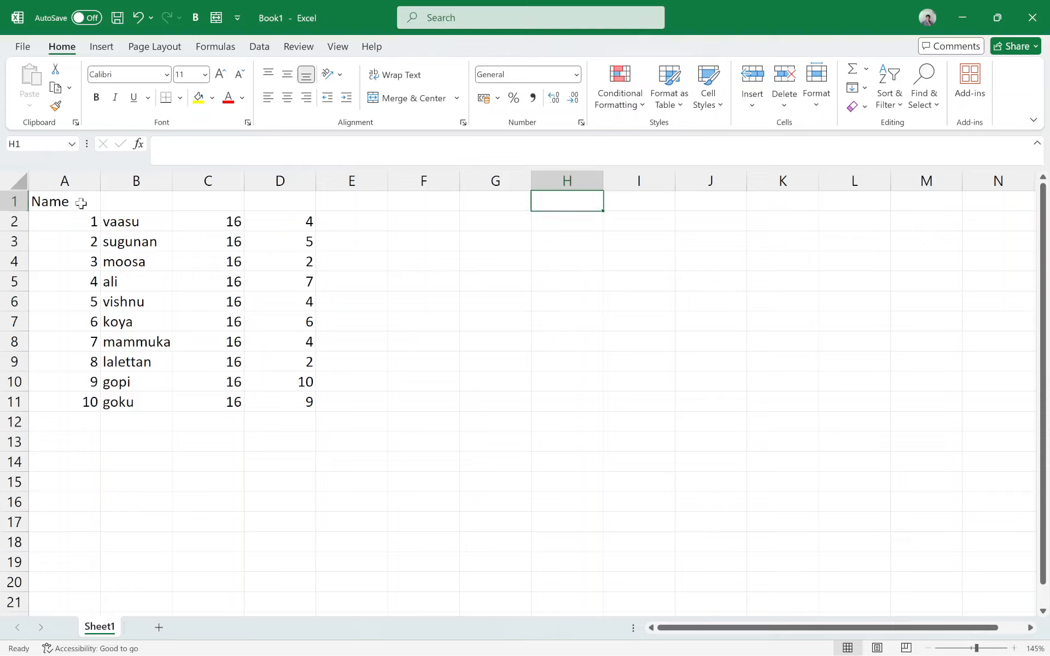
{"action": "key", "text": "Left"}
{"action": "key", "text": "Left"}
{"action": "key", "text": "Left"}
{"action": "key", "text": "Left"}
{"action": "key", "text": "Left"}
{"action": "key", "text": "Left"}
{"action": "key", "text": "Left"}
{"action": "key", "text": "Down"}
{"action": "key", "text": "Right"}
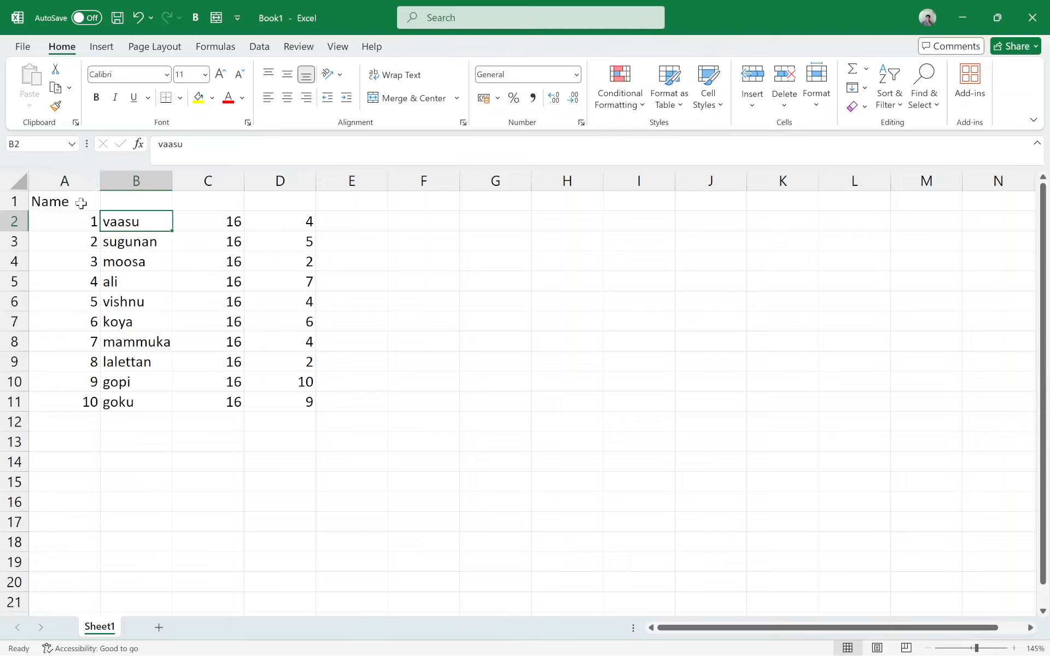
{"action": "key", "text": "Right"}
{"action": "key", "text": "Right"}
{"action": "key", "text": "Right"}
{"action": "key", "text": "Right"}
{"action": "key", "text": "Right"}
{"action": "key", "text": "Right"}
{"action": "key", "text": "Right"}
{"action": "key", "text": "Right"}
{"action": "key", "text": "Right"}
{"action": "key", "text": "Right"}
{"action": "key", "text": "Right"}
{"action": "key", "text": "Down"}
{"action": "key", "text": "Down"}
{"action": "key", "text": "Down"}
{"action": "key", "text": "Down"}
{"action": "key", "text": "Down"}
{"action": "key", "text": "Left"}
{"action": "key", "text": "Left"}
{"action": "key", "text": "Left"}
{"action": "key", "text": "Left"}
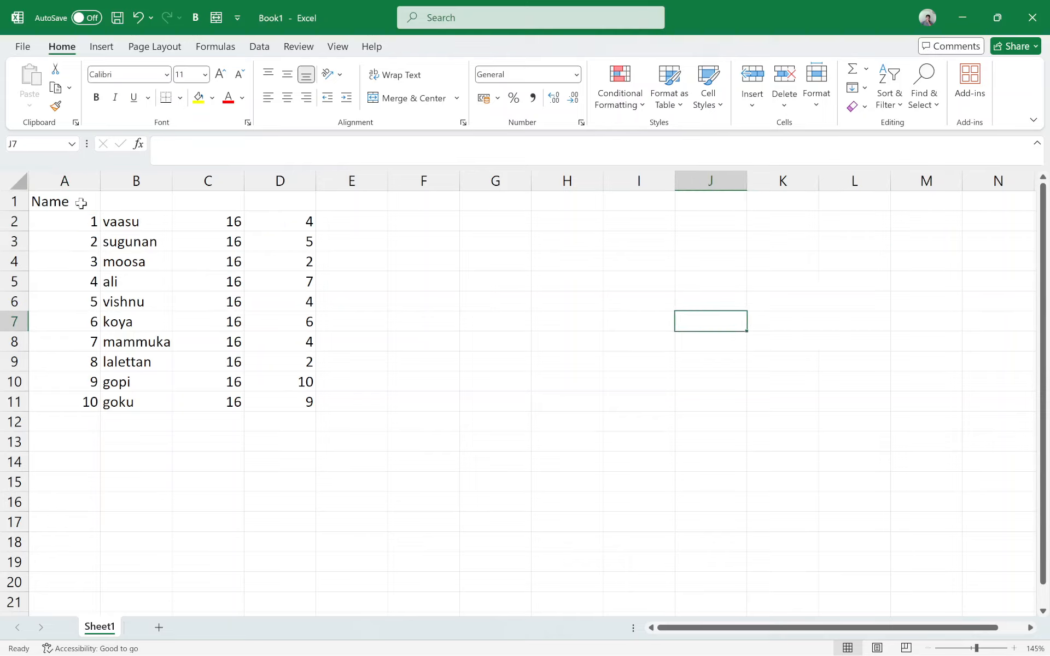
{"action": "key", "text": "Left"}
{"action": "key", "text": "Up"}
{"action": "key", "text": "Up"}
{"action": "key", "text": "Left"}
{"action": "key", "text": "Left"}
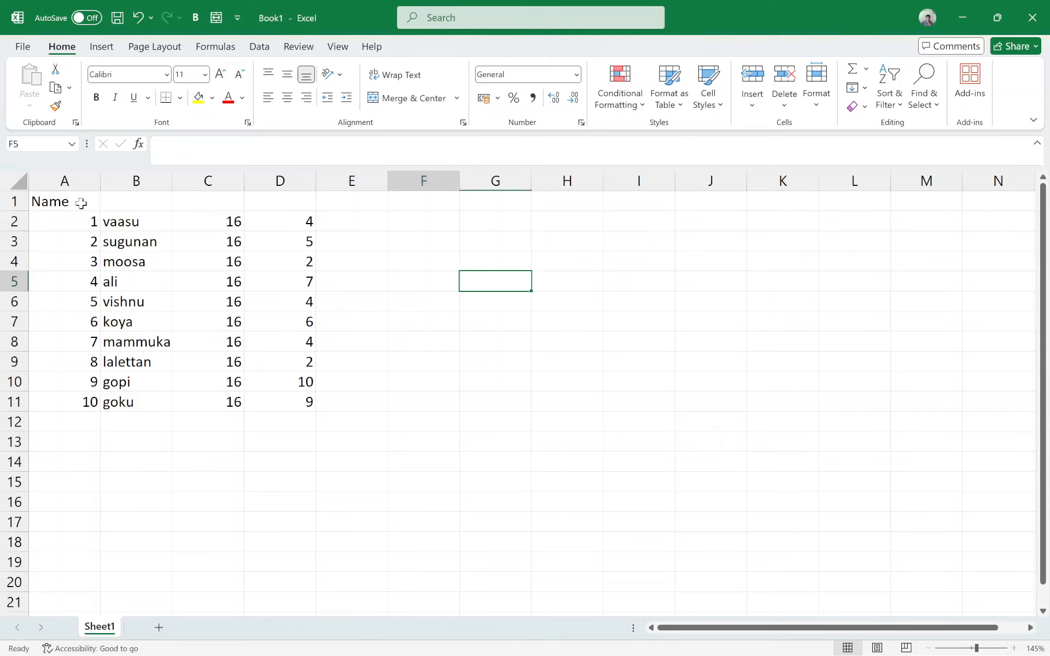
{"action": "key", "text": "Left"}
{"action": "key", "text": "Left"}
{"action": "key", "text": "Left"}
{"action": "key", "text": "Left"}
{"action": "key", "text": "Left"}
{"action": "key", "text": "Up"}
{"action": "key", "text": "Up"}
{"action": "key", "text": "Up"}
{"action": "key", "text": "Up"}
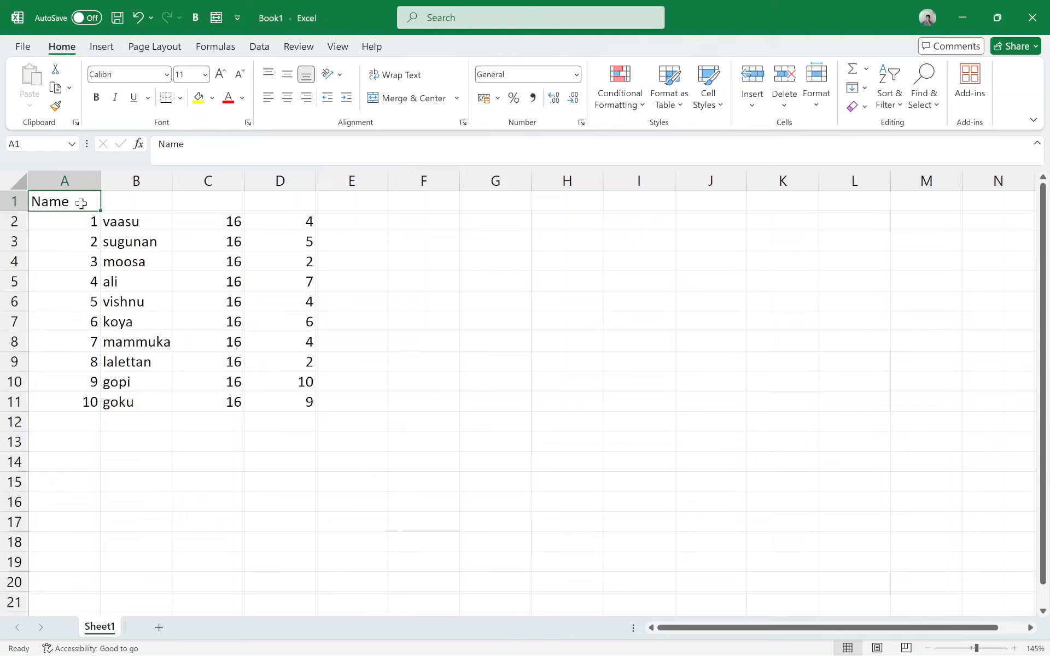
Step: Replace the heading in cell A1 with Employee id and enter the heading Name in cell B1
{"action": "type", "text": "Emplo"}
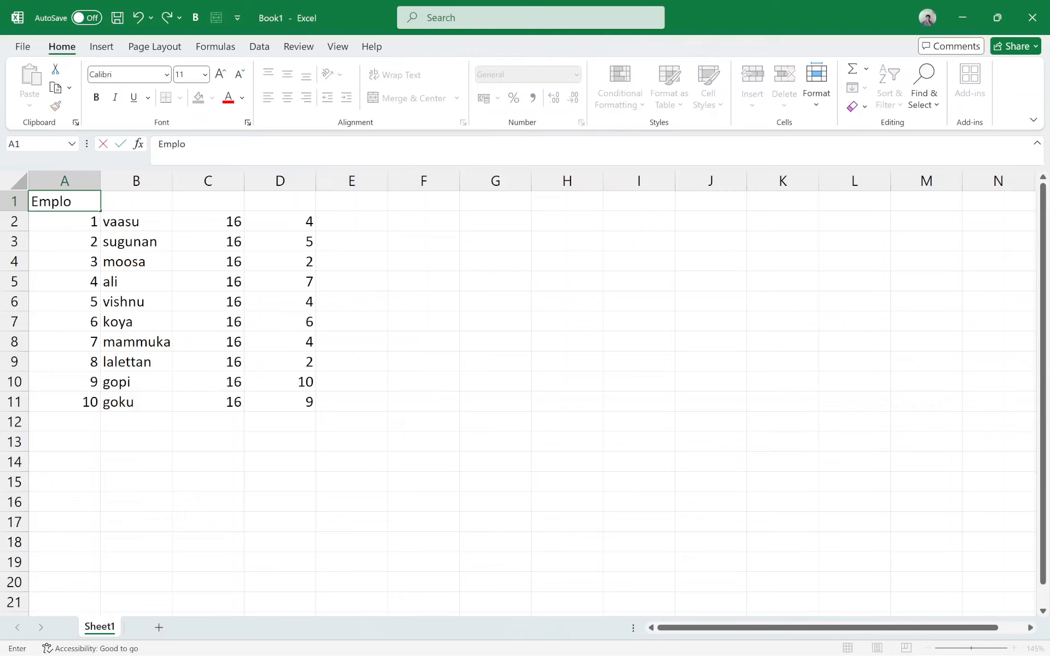
{"action": "type", "text": "yee id"}
{"action": "key", "text": "Return"}
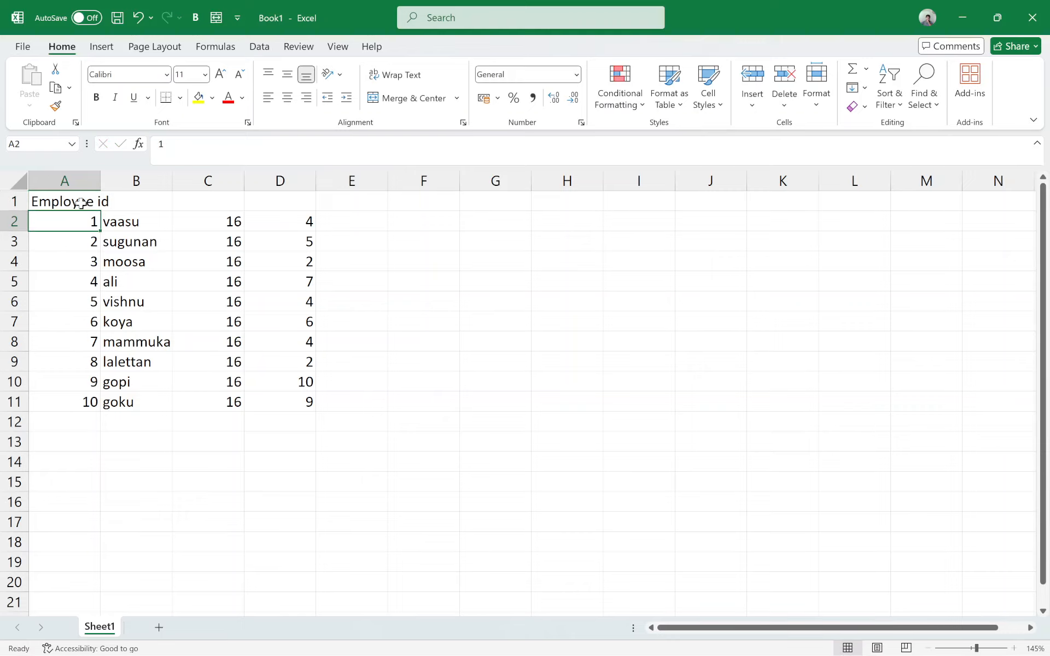
{"action": "left_click", "coordinate": [153, 206]}
{"action": "type", "text": "Nam"}
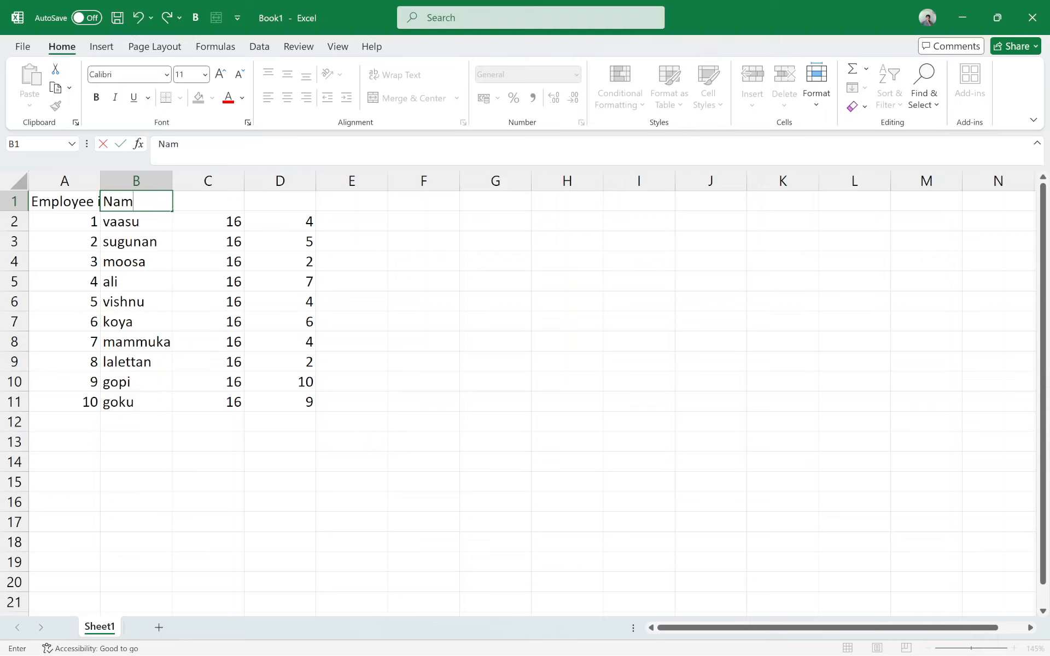
{"action": "type", "text": "e"}
{"action": "key", "text": "Return"}
Step: Enter the heading Hourly Wage in cell C1
{"action": "key", "text": "Up"}
{"action": "key", "text": "Right"}
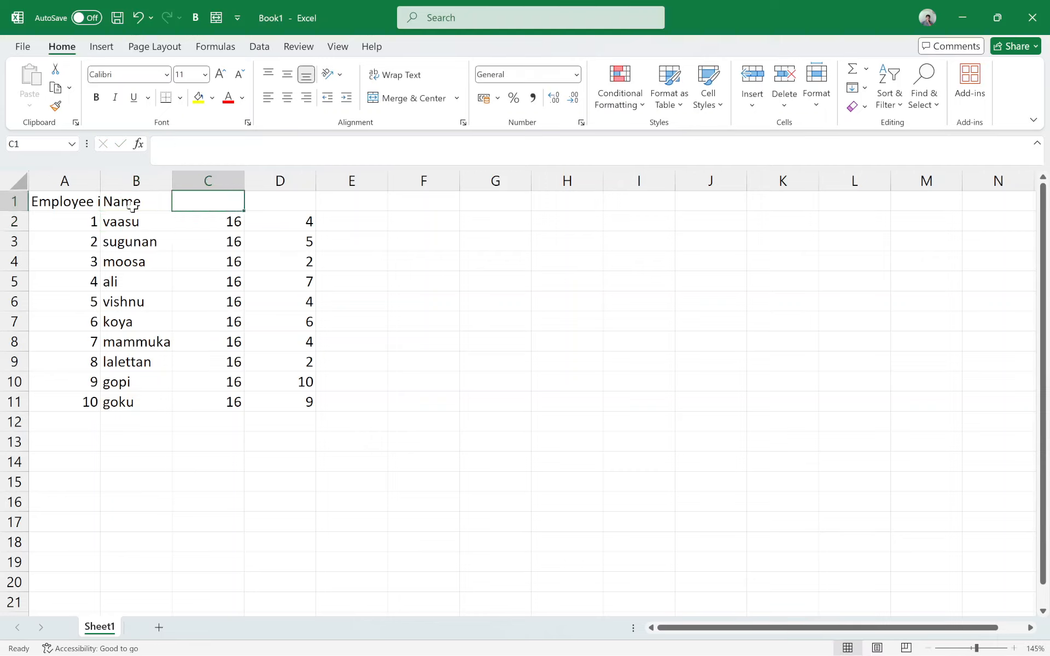
{"action": "type", "text": "Hourl"}
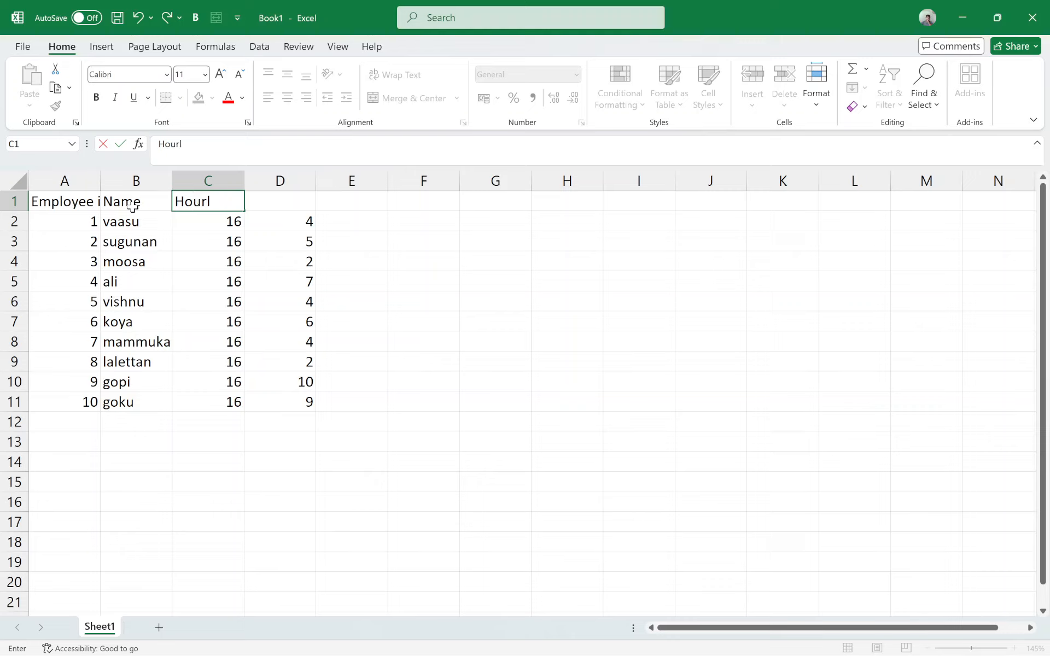
{"action": "type", "text": "y Wage"}
{"action": "key", "text": "Return"}
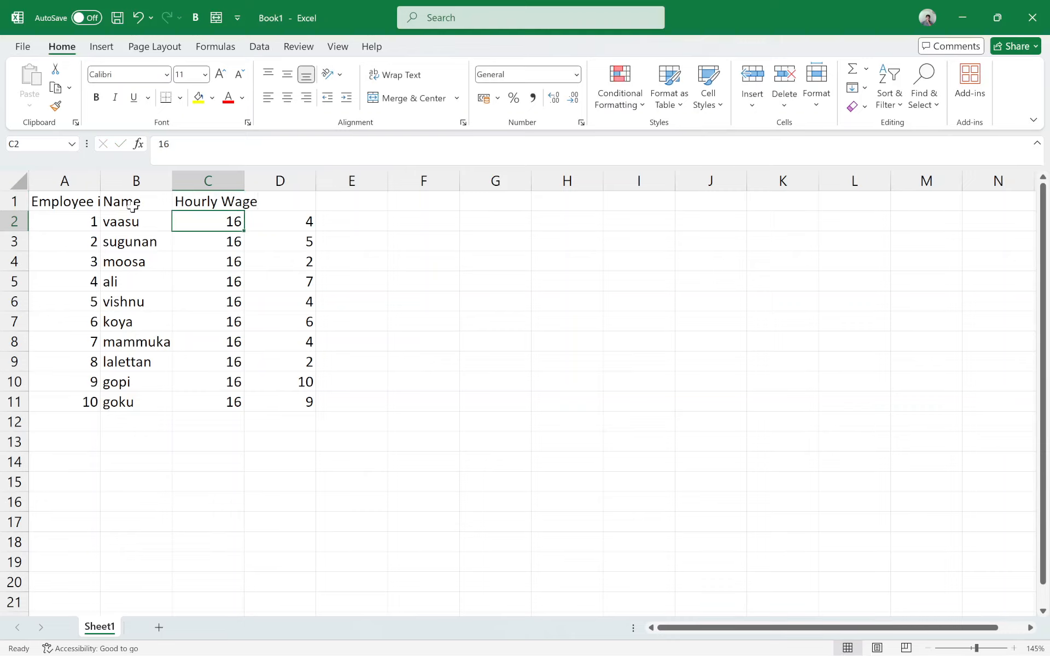
Step: Enter the heading Hours worked in cell D1
{"action": "key", "text": "Up"}
{"action": "key", "text": "Right"}
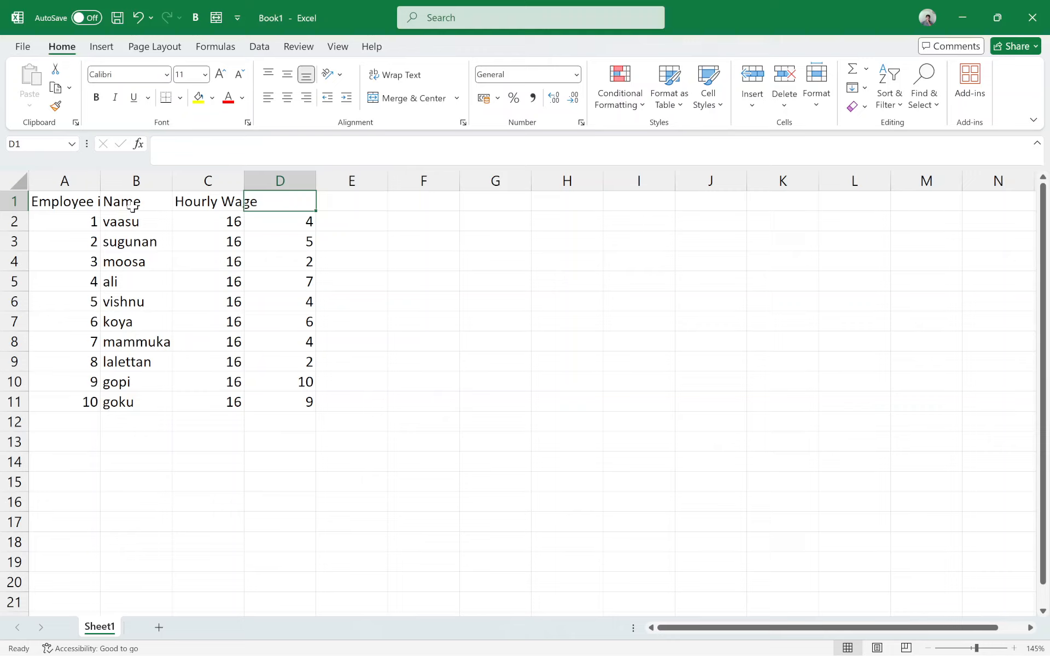
{"action": "type", "text": "Hours w"}
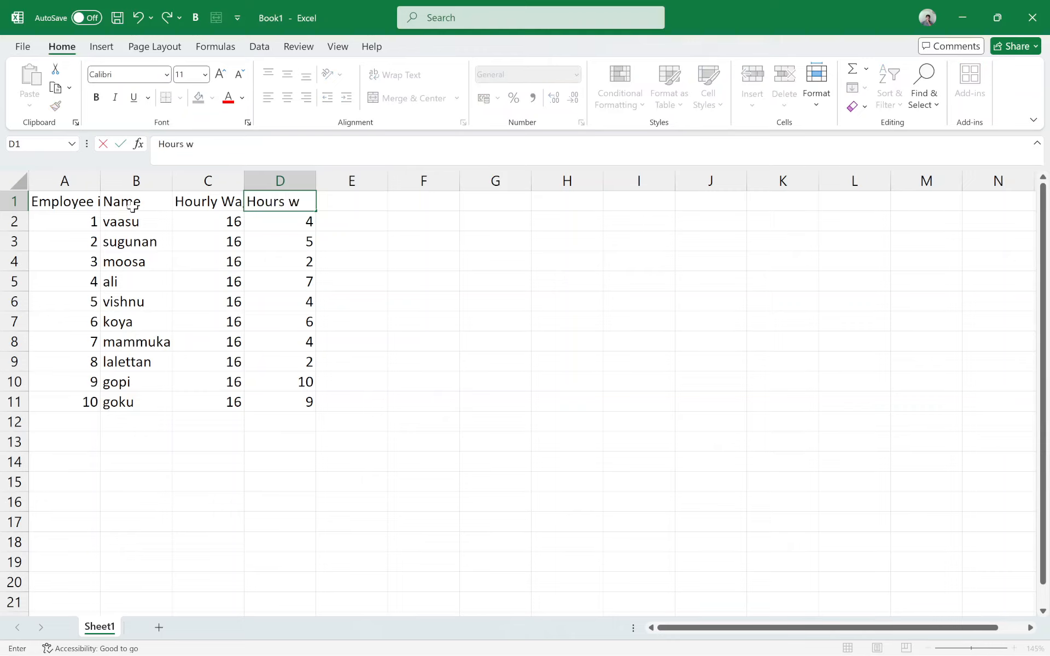
{"action": "type", "text": "orked"}
{"action": "key", "text": "Return"}
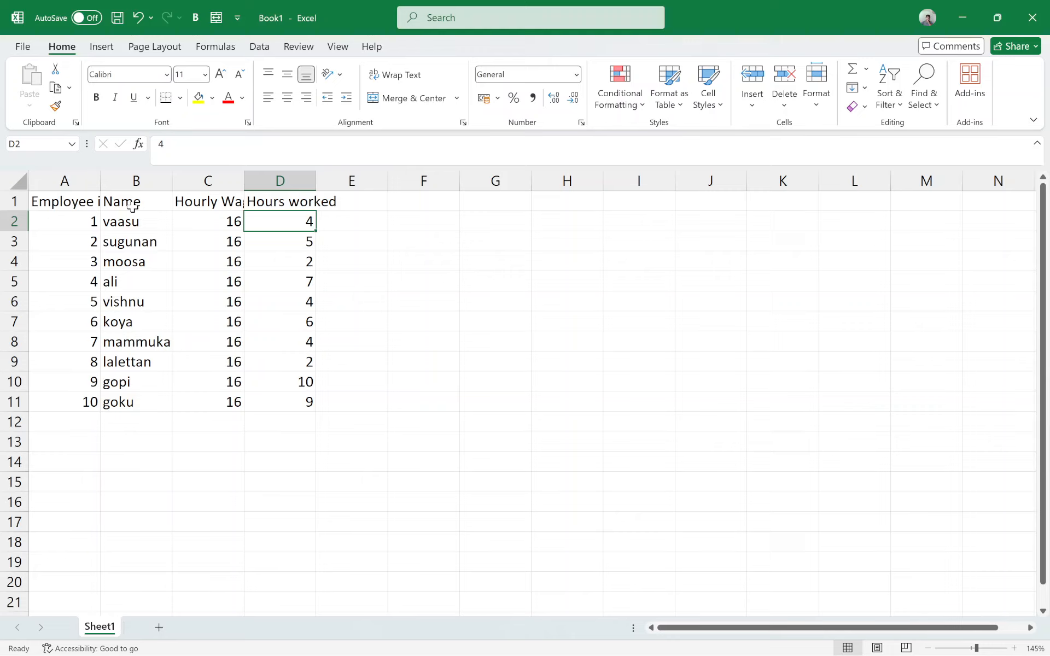
Step: Enter the heading Total Wage in cell E1
{"action": "key", "text": "Up"}
{"action": "key", "text": "Right"}
{"action": "type", "text": "TO"}
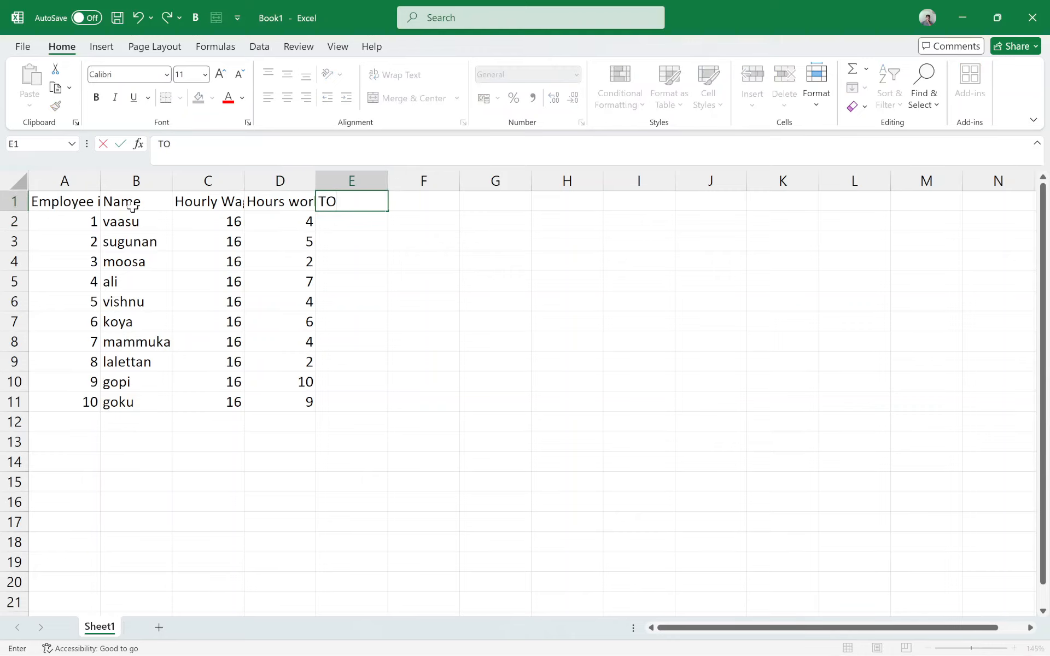
{"action": "key", "text": "BackSpace"}
{"action": "type", "text": "otal Wage"}
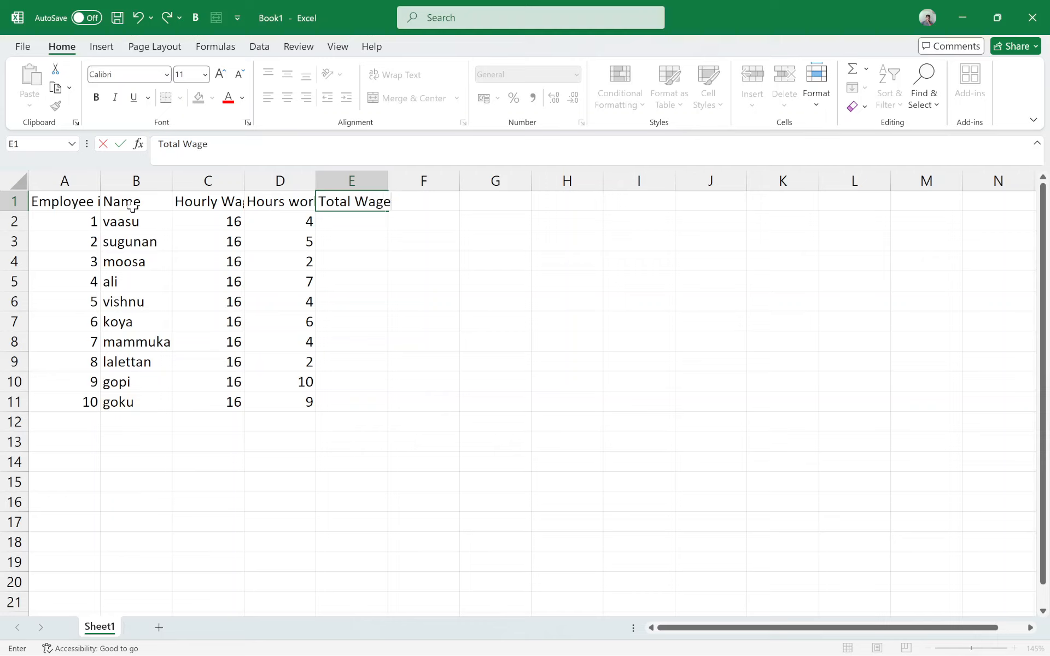
{"action": "key", "text": "Return"}
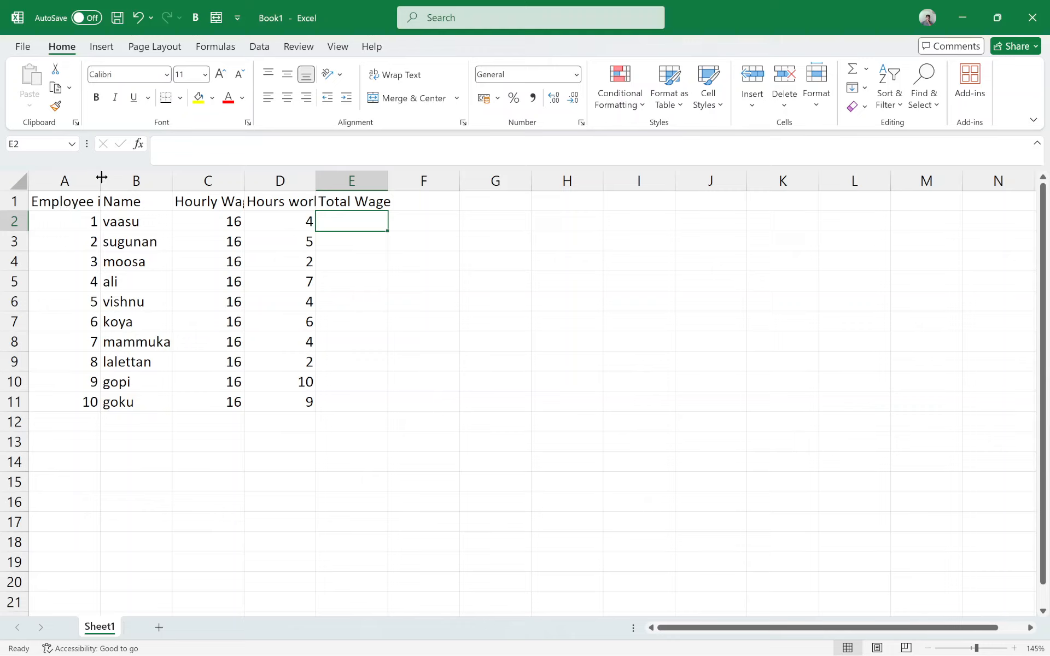
Step: Try adjusting the widths of columns A, B and C one by one, and undo the width changes
{"action": "left_click_drag", "start_coordinate": [98, 181], "coordinate": [134, 181]}
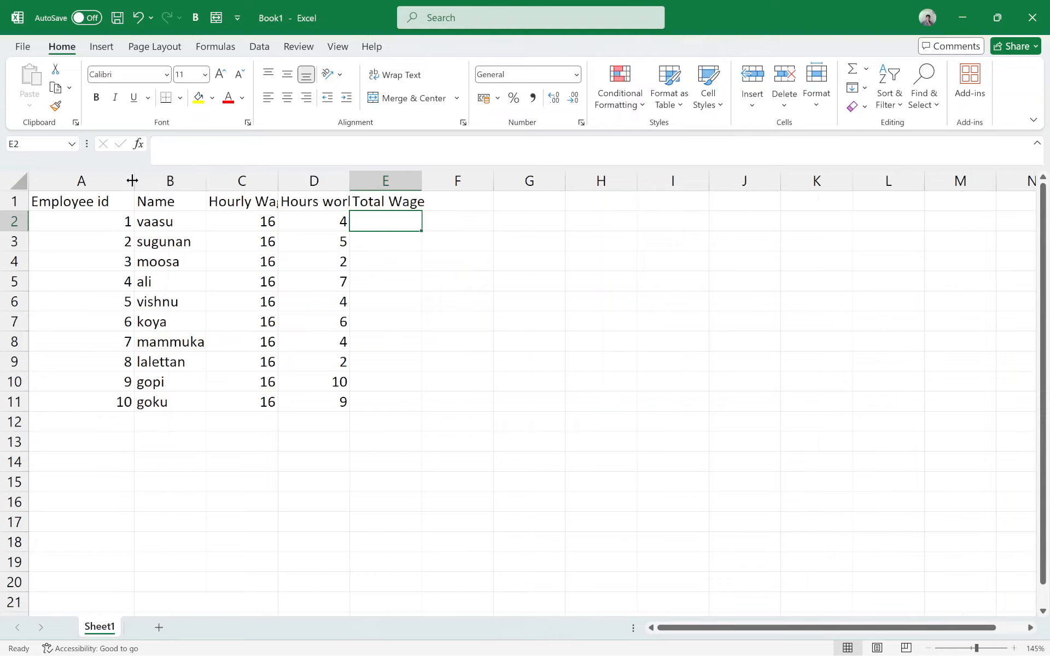
{"action": "double_click", "coordinate": [206, 184]}
{"action": "double_click", "coordinate": [286, 182]}
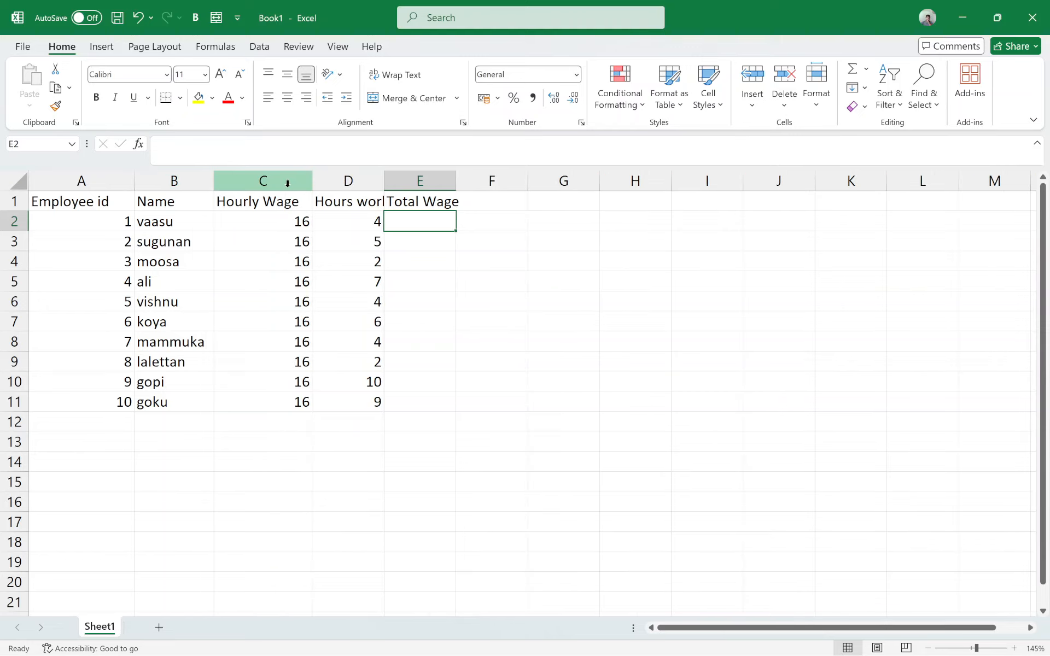
{"action": "key", "text": "ctrl+z"}
{"action": "key", "text": "ctrl+z"}
{"action": "key", "text": "ctrl+z"}
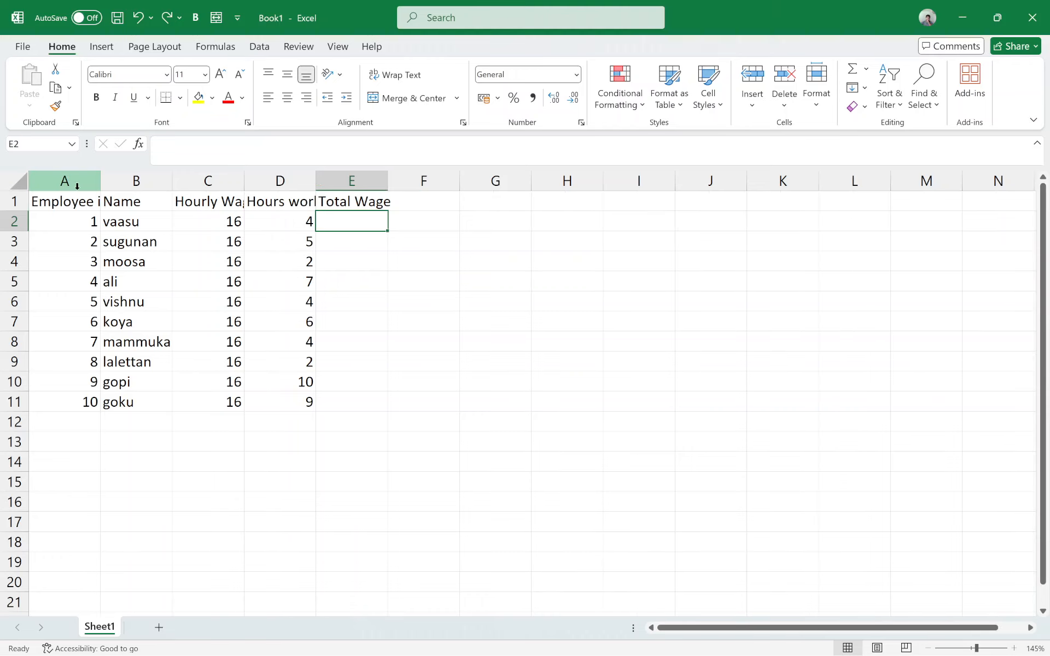
Step: Select columns A through E together and auto-fit their widths to the cell contents
{"action": "left_click_drag", "start_coordinate": [86, 178], "coordinate": [315, 183]}
{"action": "left_click", "coordinate": [134, 261]}
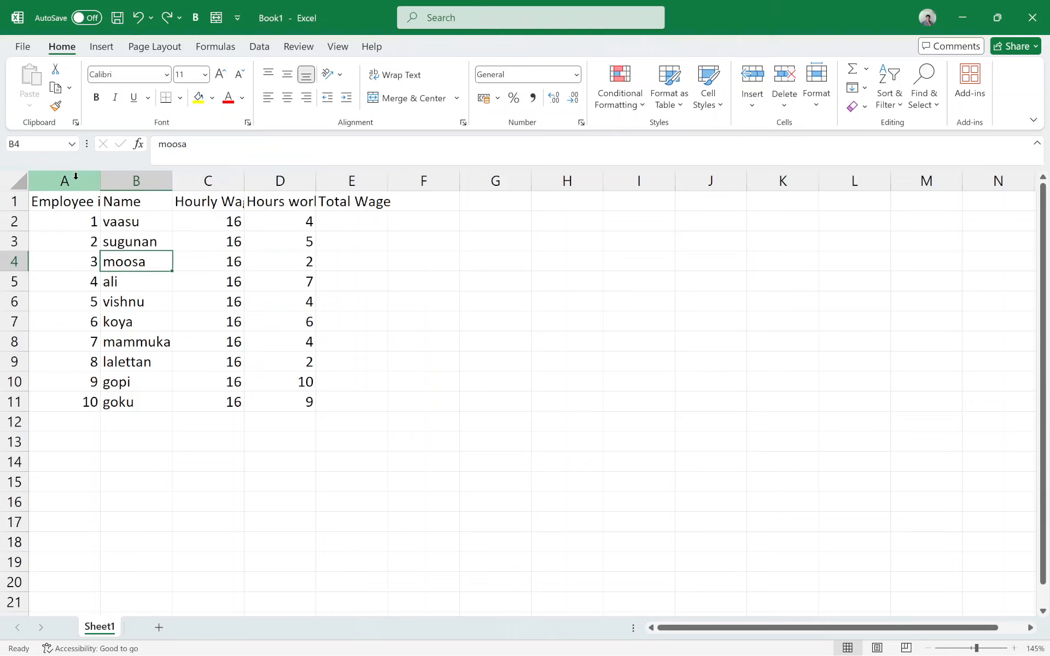
{"action": "left_click_drag", "start_coordinate": [73, 179], "coordinate": [352, 183]}
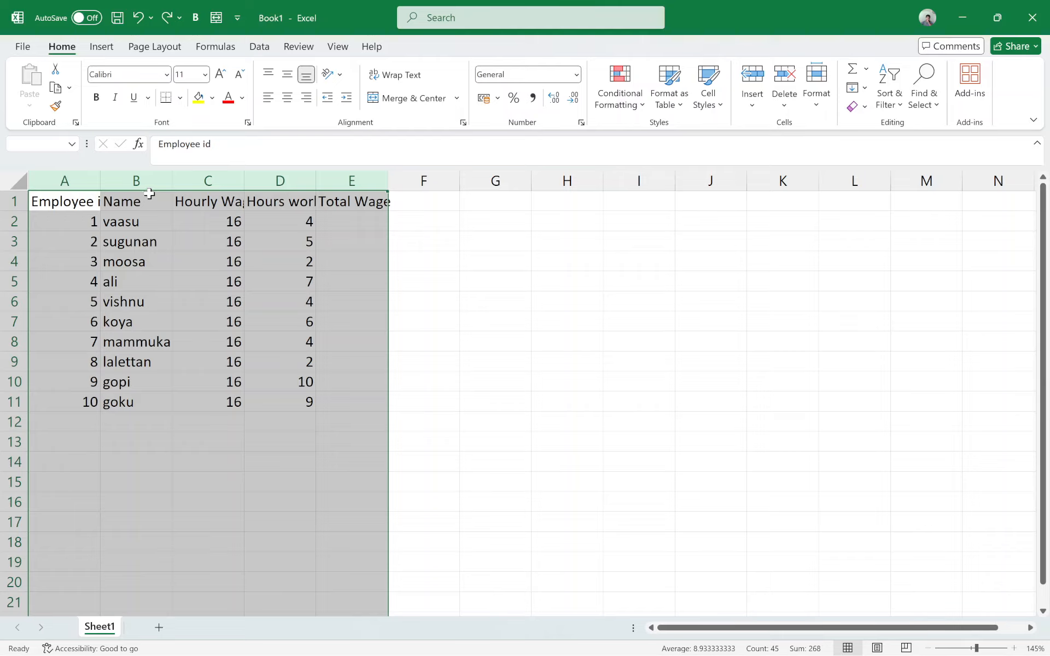
{"action": "double_click", "coordinate": [101, 182]}
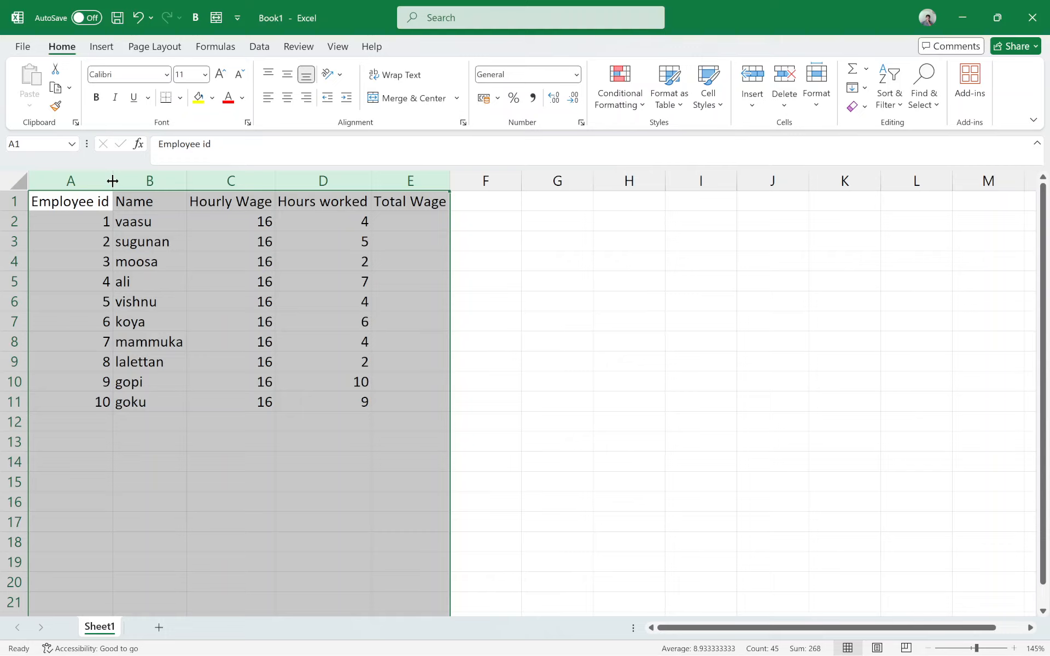
{"action": "key", "text": "ctrl+z"}
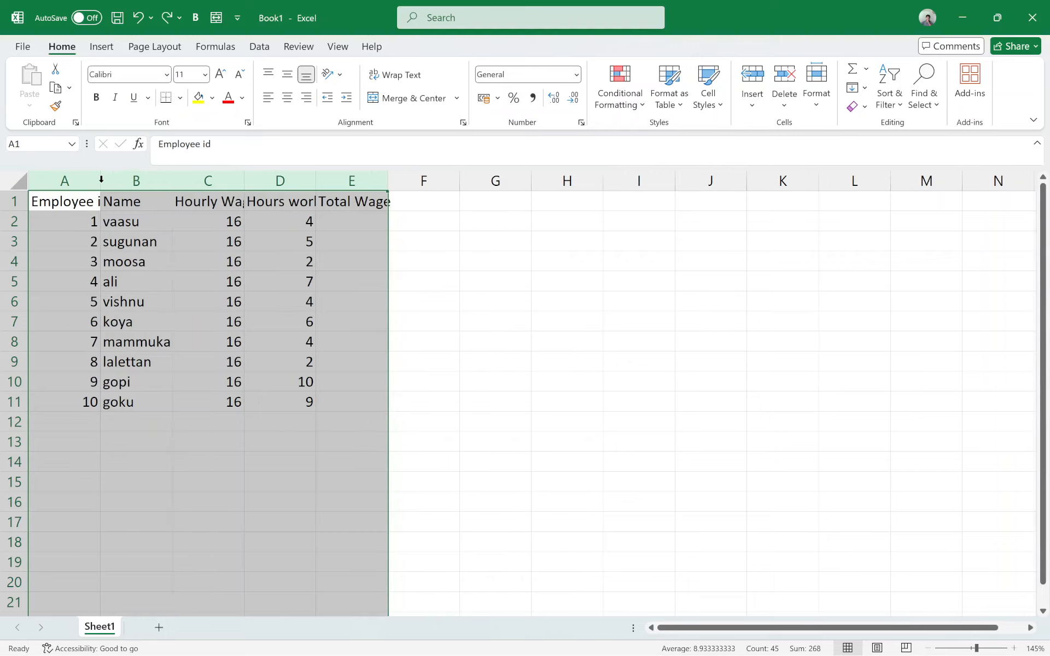
{"action": "double_click", "coordinate": [102, 180]}
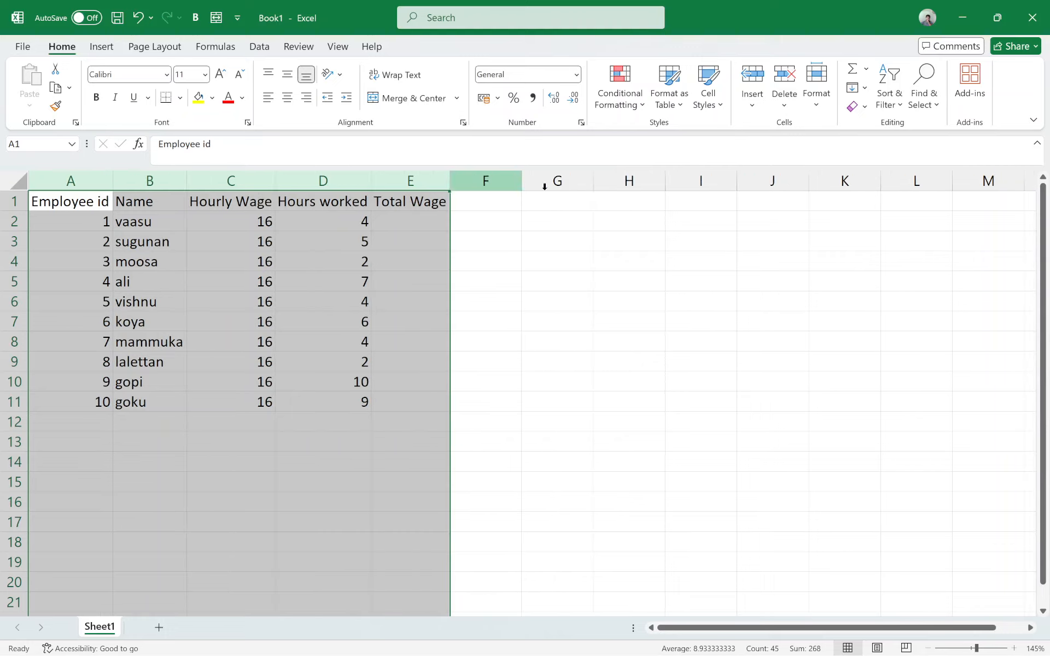
Step: Enter the formula =D2*C2 in cell E2 to multiply hours worked by the hourly wage
{"action": "left_click", "coordinate": [396, 403]}
{"action": "left_click", "coordinate": [386, 224]}
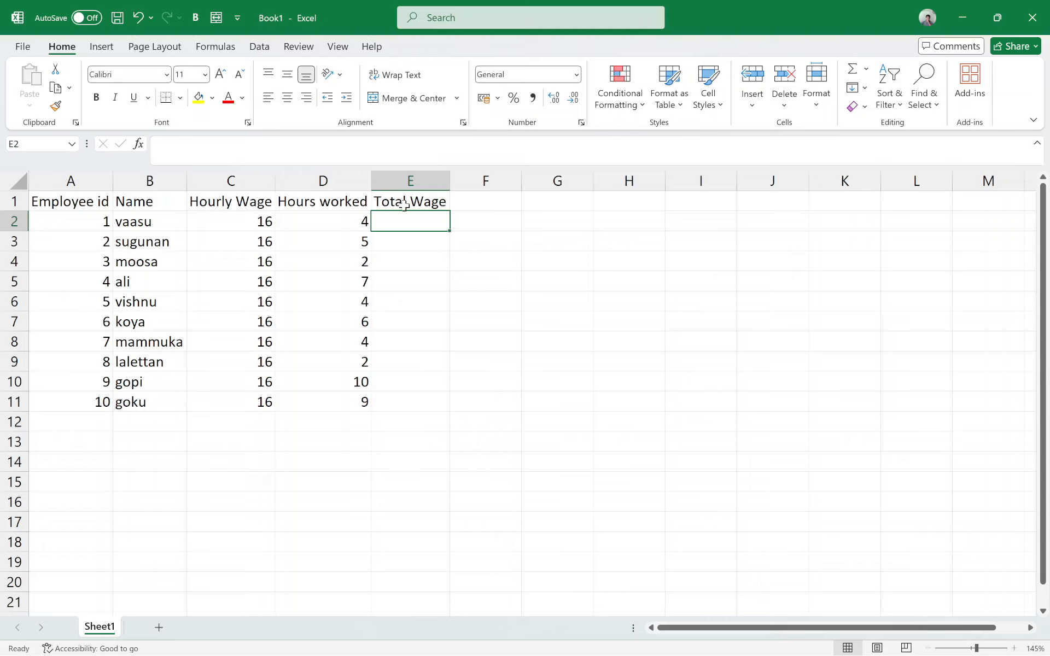
{"action": "left_click", "coordinate": [233, 226]}
{"action": "left_click", "coordinate": [389, 222]}
{"action": "type", "text": "="}
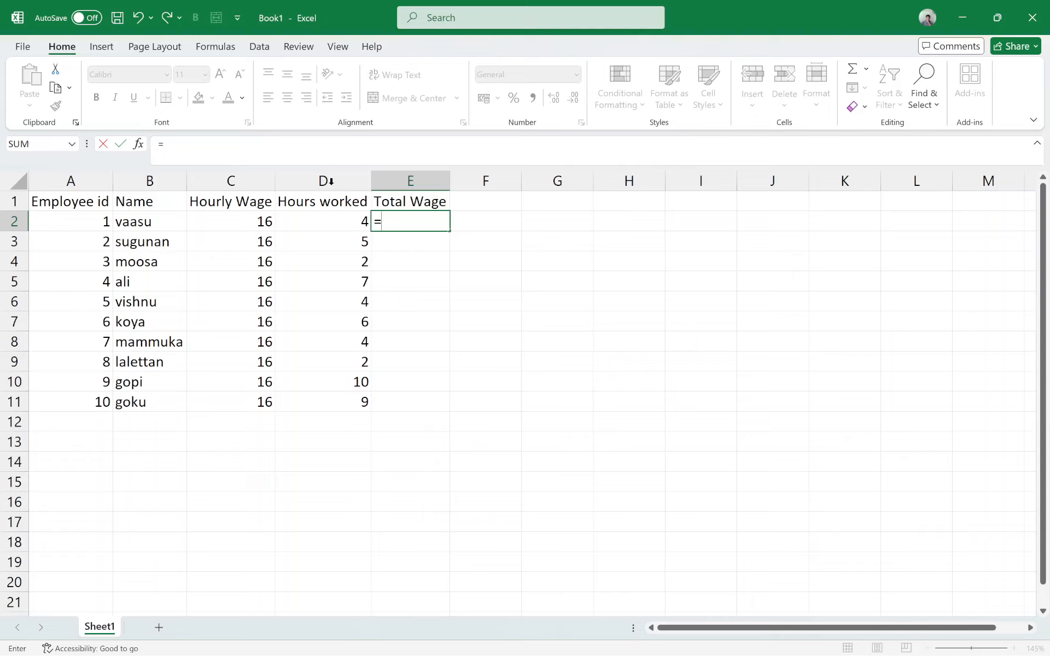
{"action": "left_click", "coordinate": [326, 222]}
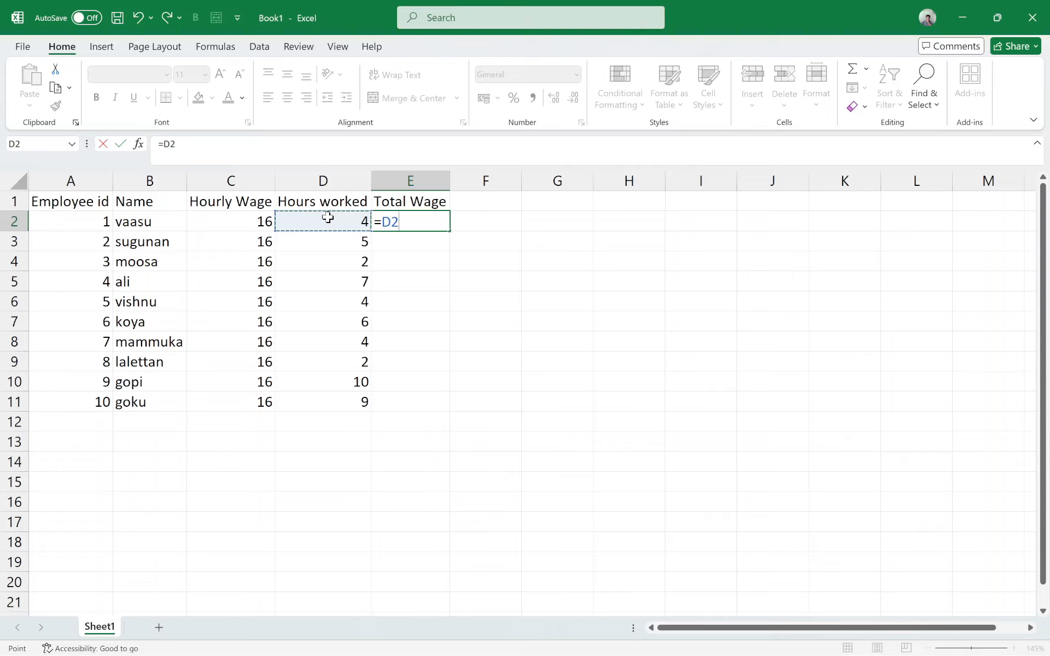
{"action": "type", "text": "*"}
{"action": "left_click", "coordinate": [261, 224]}
{"action": "key", "text": "Return"}
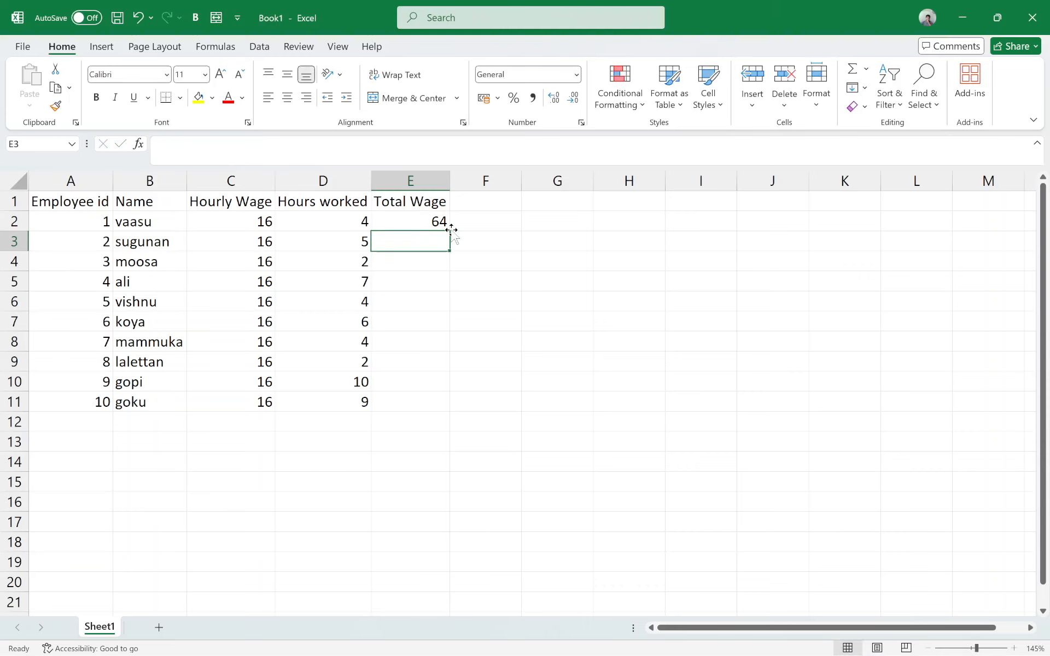
Step: Fill the Total Wage formula from E2 down to E11 and check it against the values in row 11
{"action": "left_click", "coordinate": [436, 225]}
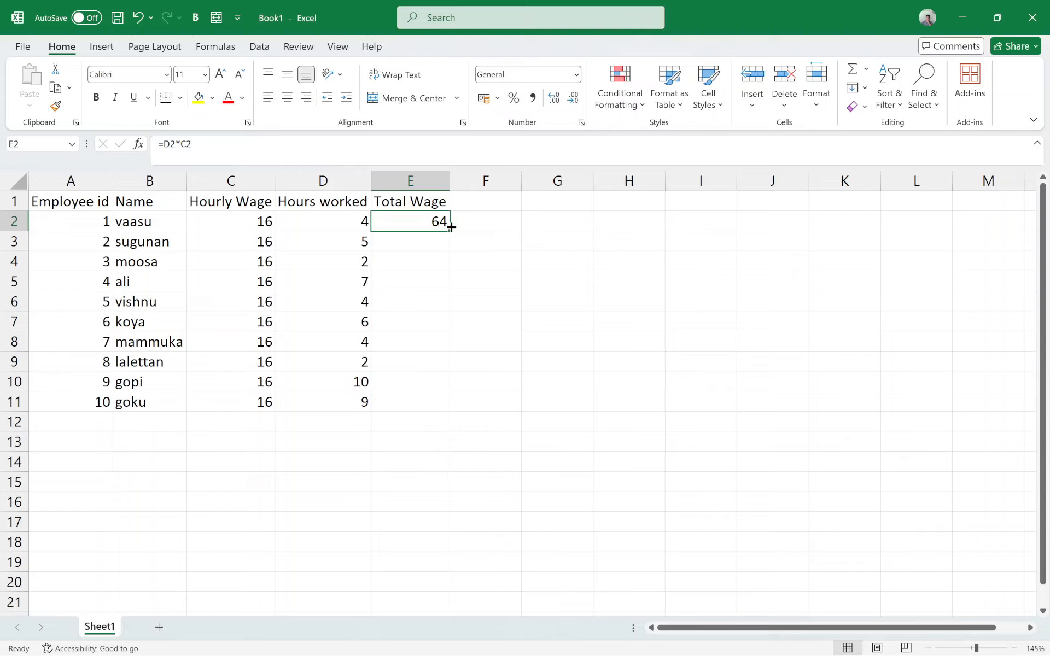
{"action": "left_click_drag", "start_coordinate": [450, 230], "coordinate": [453, 406]}
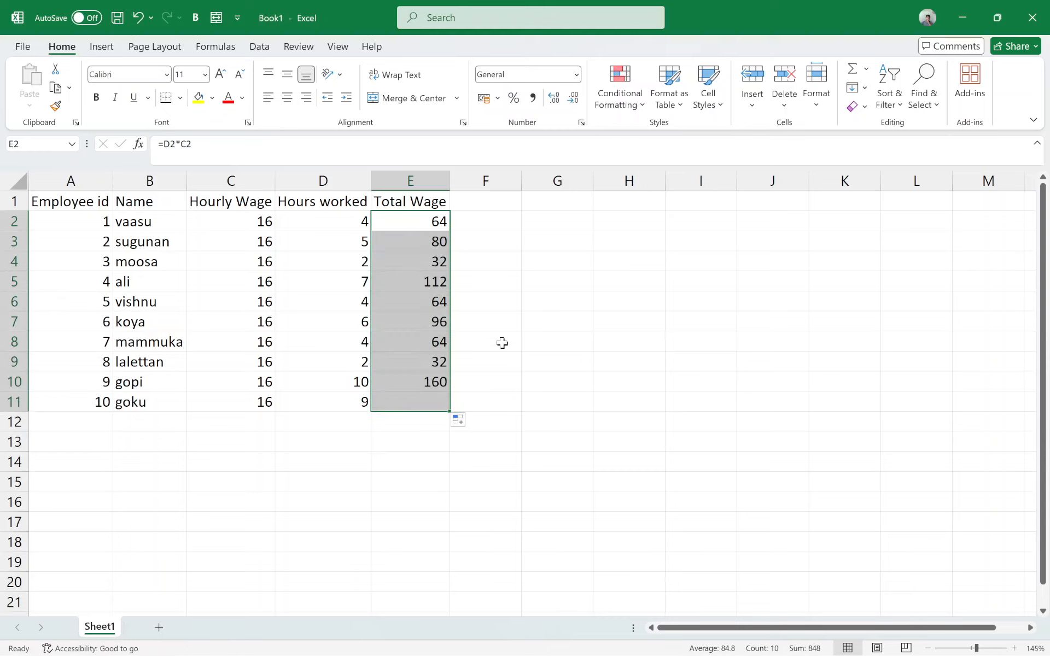
{"action": "left_click", "coordinate": [426, 401]}
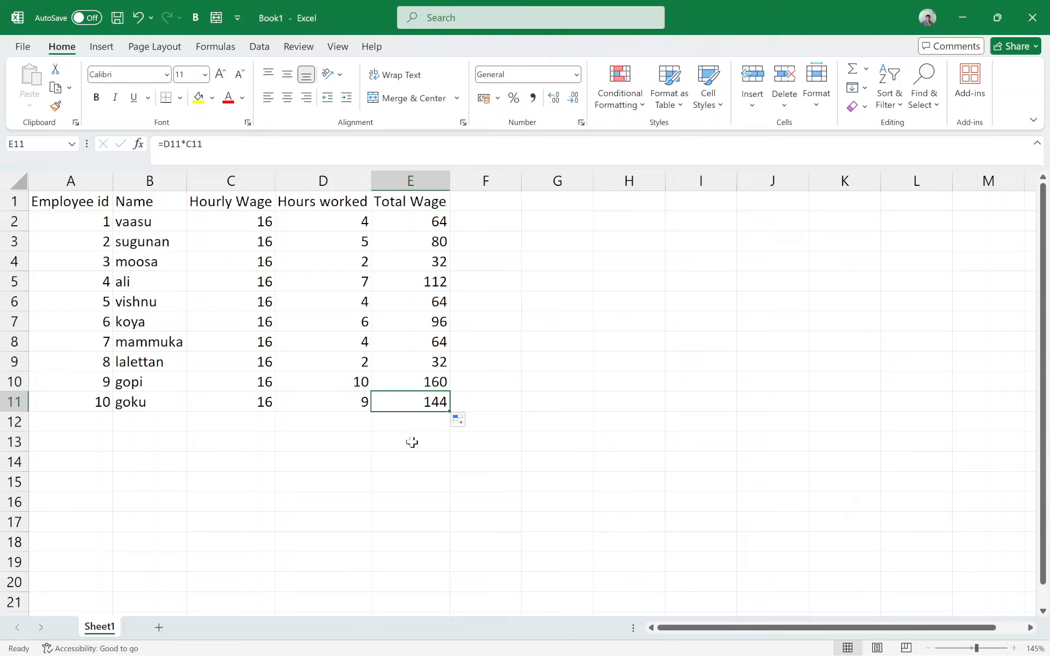
{"action": "left_click_drag", "start_coordinate": [242, 403], "coordinate": [360, 410]}
{"action": "mouse_move", "coordinate": [1034, 653]}
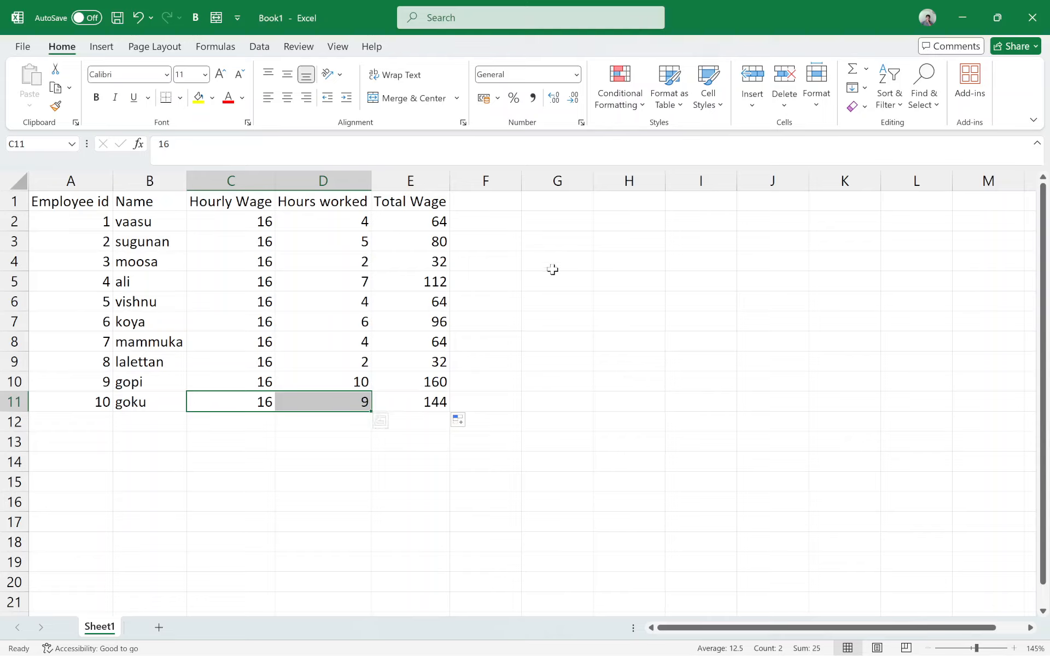
Step: Apply the Accounting number format to the Total Wage values in E2:E11
{"action": "left_click", "coordinate": [432, 222]}
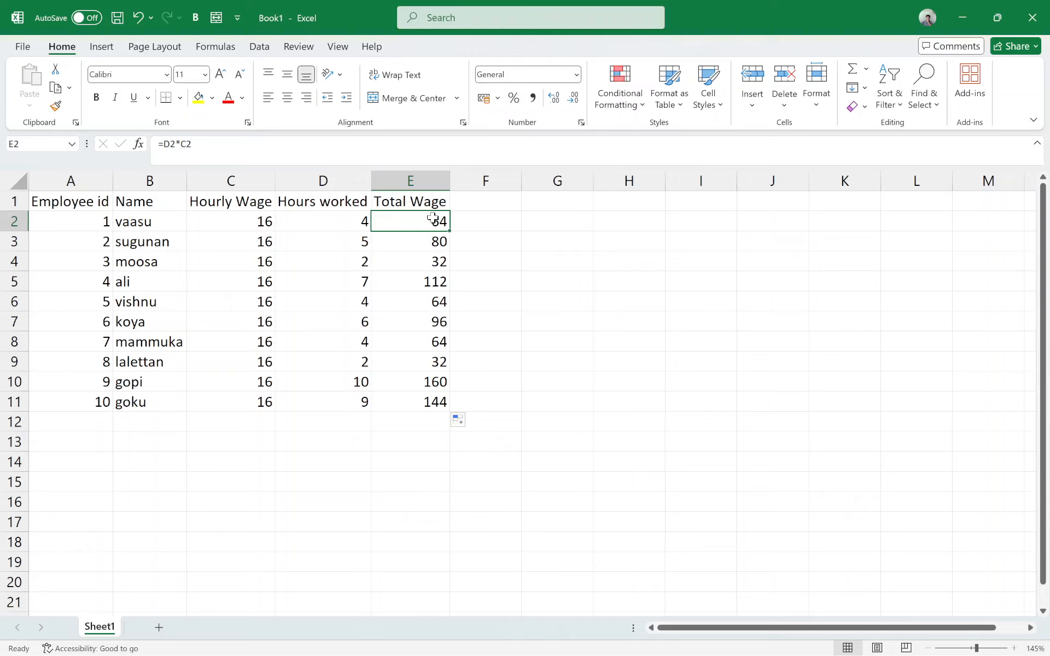
{"action": "left_click_drag", "start_coordinate": [432, 219], "coordinate": [438, 402]}
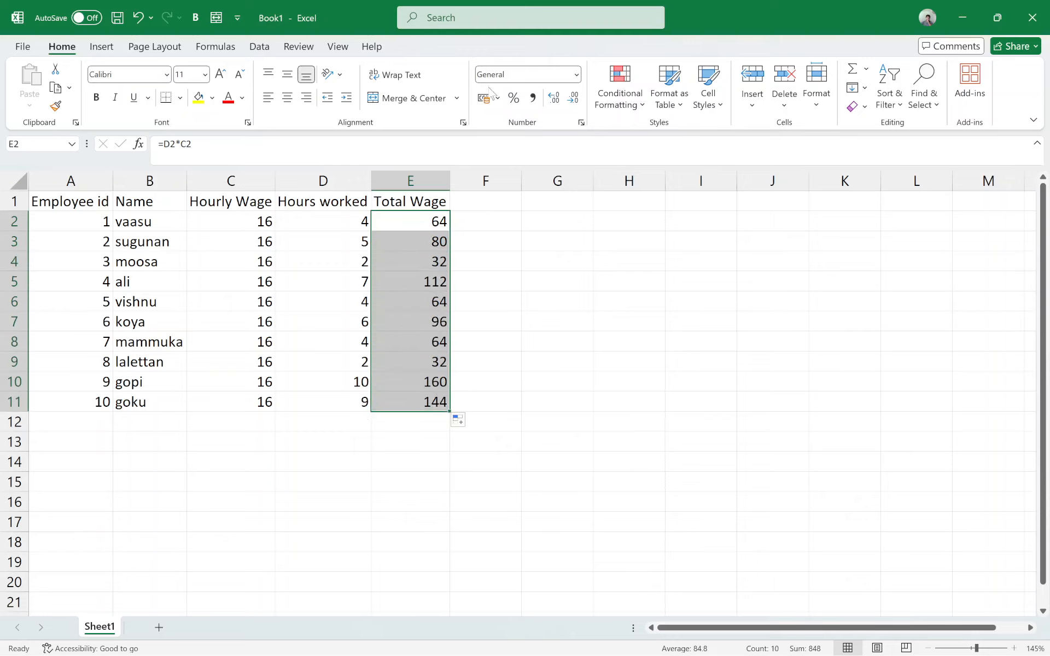
{"action": "left_click", "coordinate": [577, 75]}
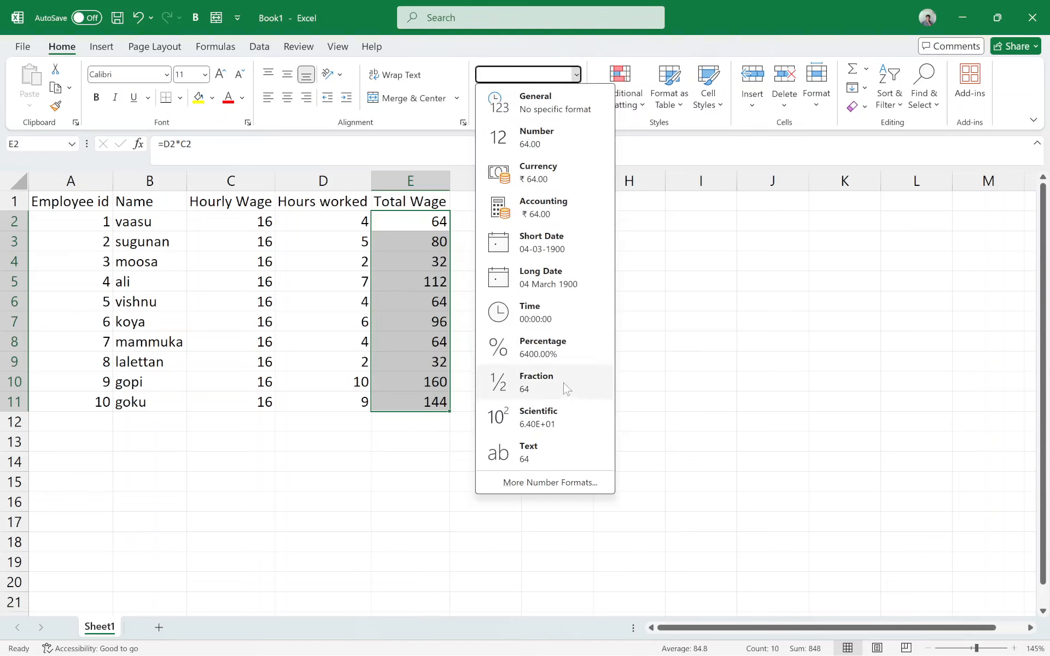
{"action": "left_click", "coordinate": [563, 195]}
{"action": "left_click", "coordinate": [460, 339]}
{"action": "left_click", "coordinate": [425, 220]}
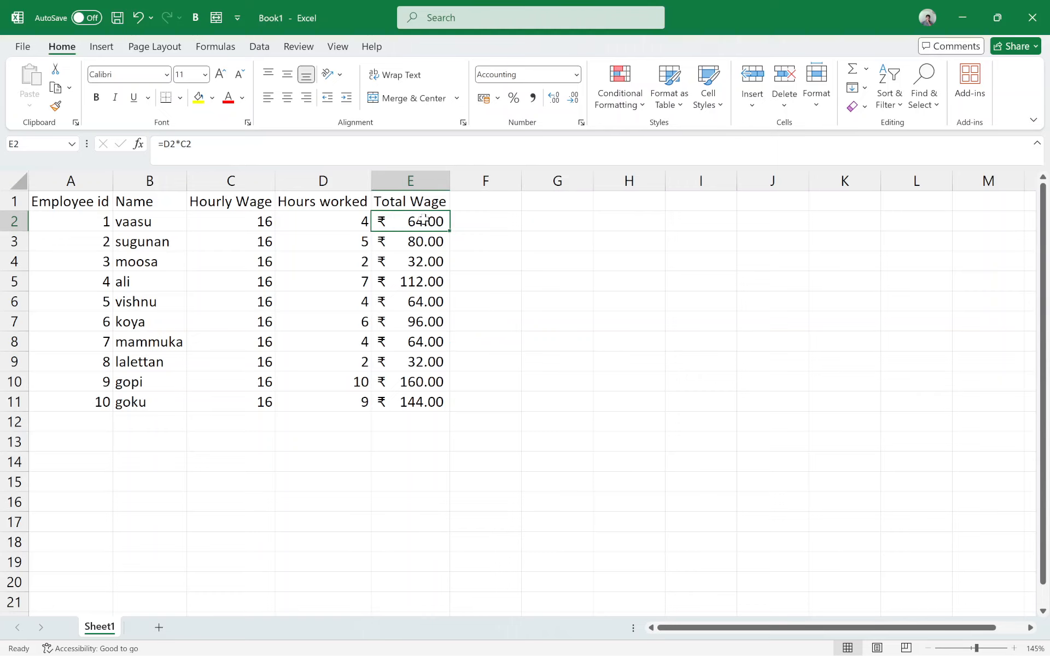
{"action": "double_click", "coordinate": [425, 219]}
{"action": "left_click", "coordinate": [476, 323]}
{"action": "double_click", "coordinate": [424, 221]}
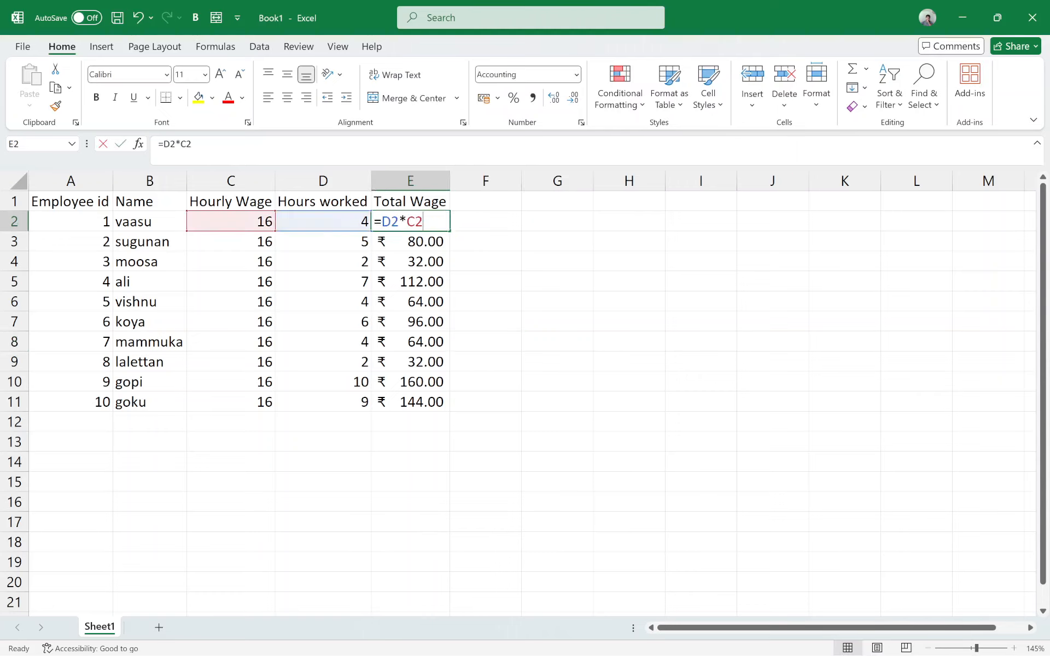
{"action": "left_click", "coordinate": [504, 306]}
Step: Decrease the decimals of the Total Wage amounts in E2:E11 to zero decimal places
{"action": "left_click_drag", "start_coordinate": [425, 221], "coordinate": [426, 393]}
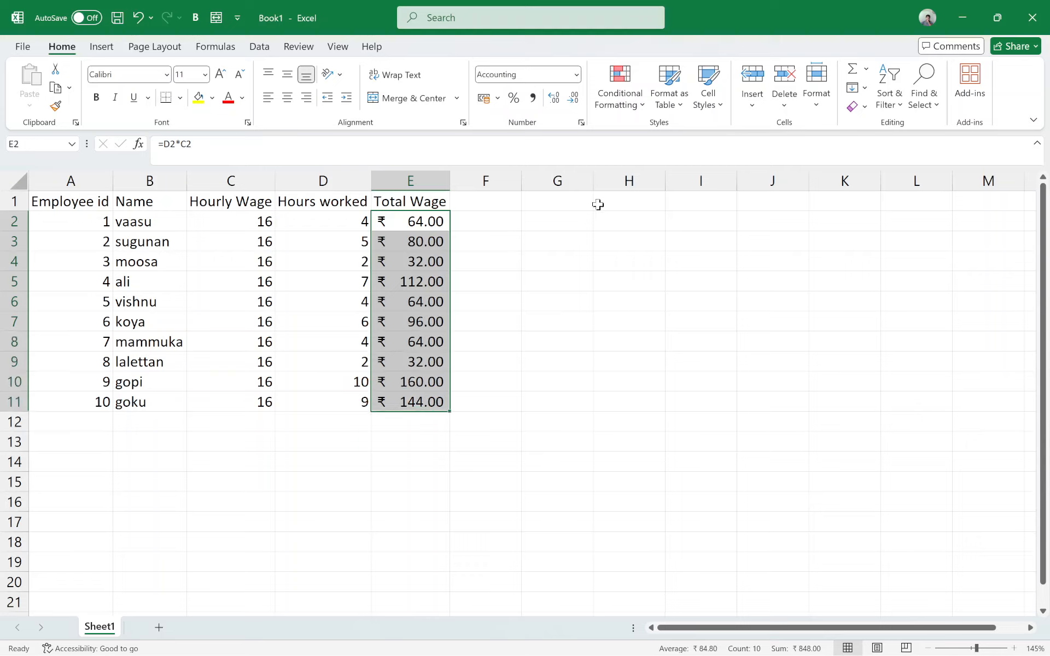
{"action": "left_click", "coordinate": [573, 98]}
{"action": "left_click", "coordinate": [573, 98]}
{"action": "left_click", "coordinate": [509, 406]}
{"action": "left_click", "coordinate": [429, 234]}
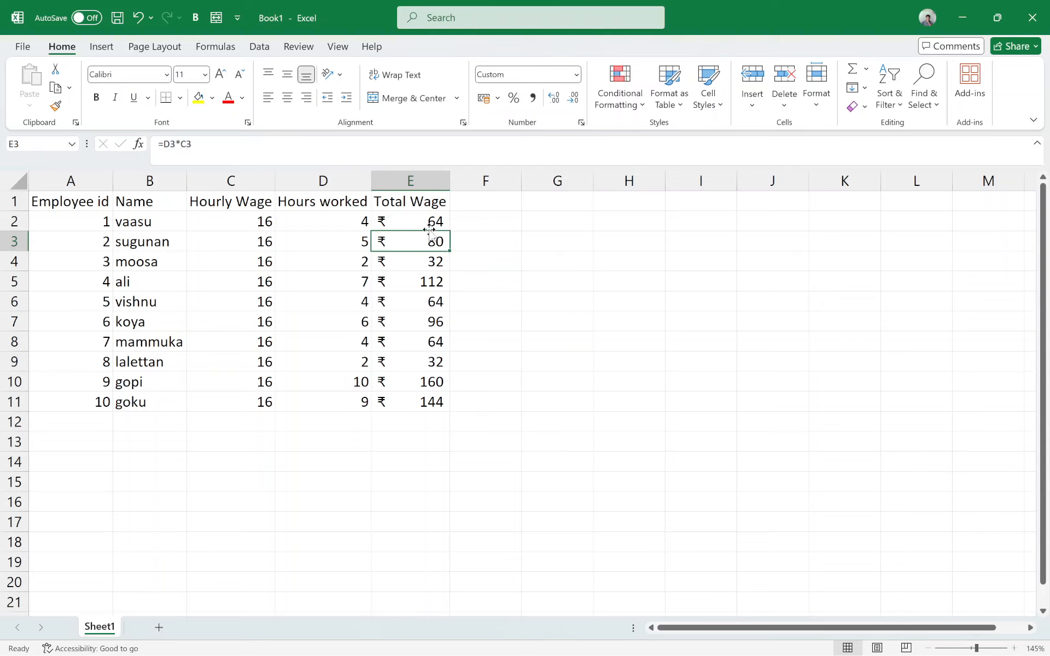
{"action": "left_click_drag", "start_coordinate": [429, 226], "coordinate": [432, 403]}
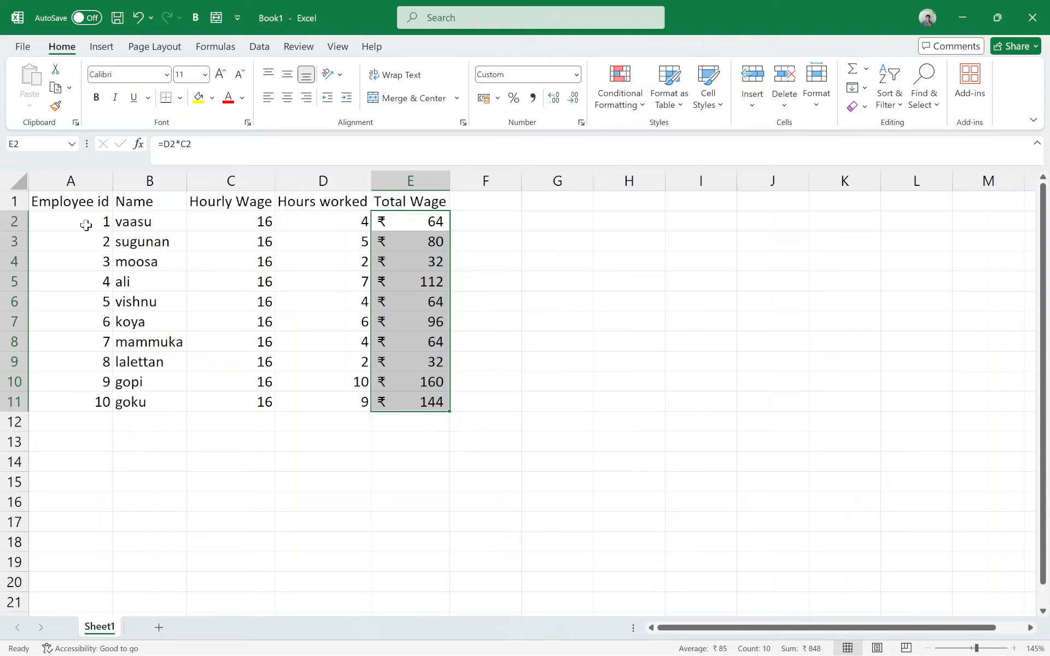
Step: Apply All Borders to the whole table in A1:E11
{"action": "left_click", "coordinate": [55, 201]}
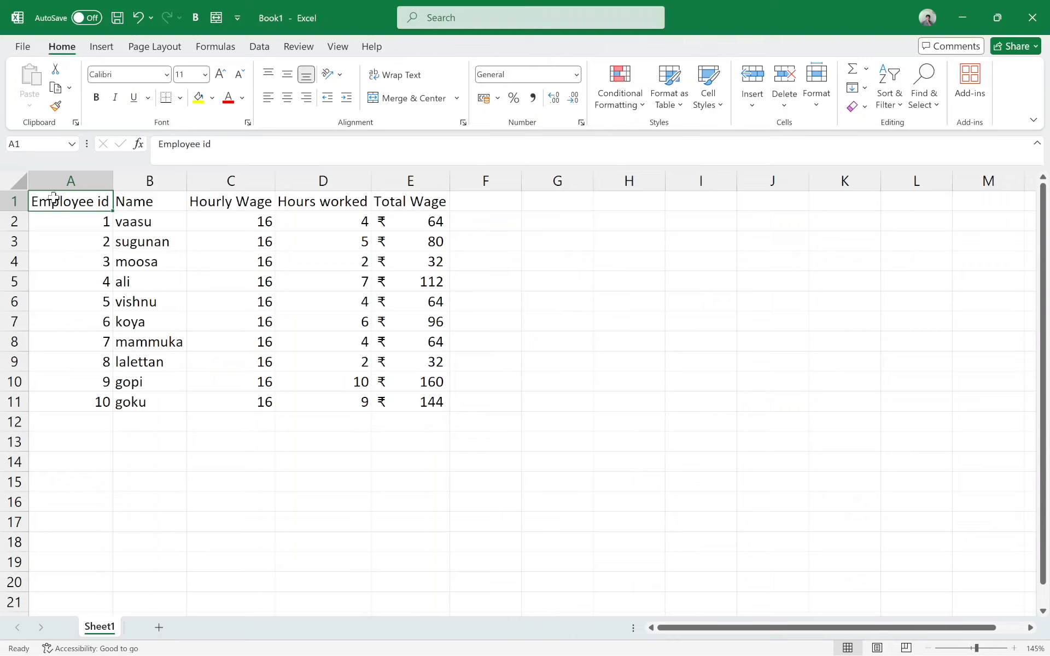
{"action": "left_click_drag", "start_coordinate": [53, 198], "coordinate": [433, 401]}
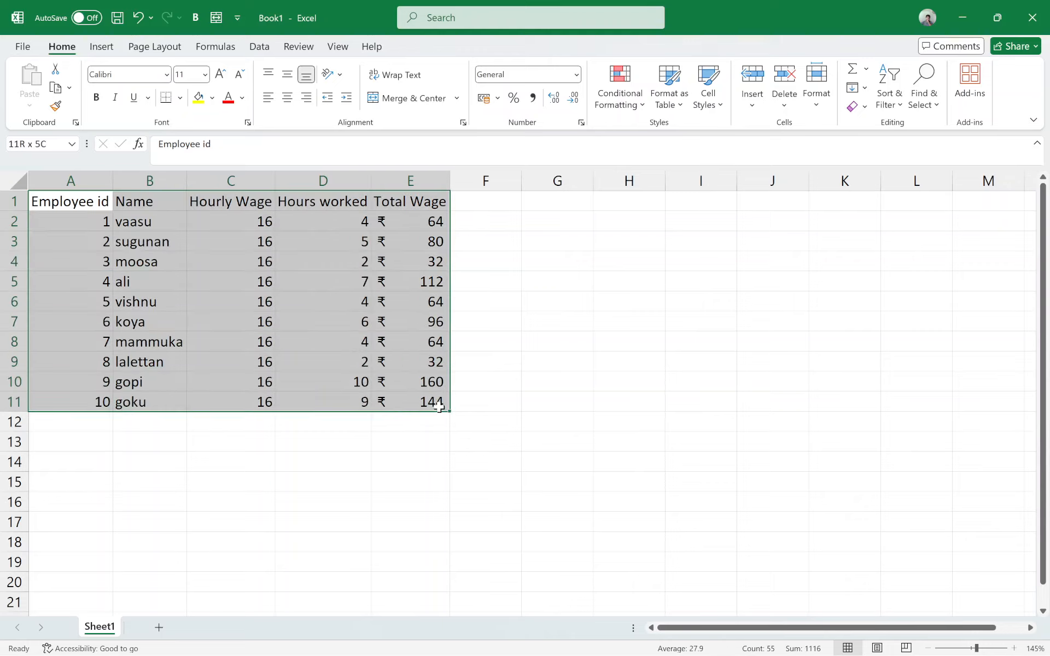
{"action": "left_click", "coordinate": [180, 98]}
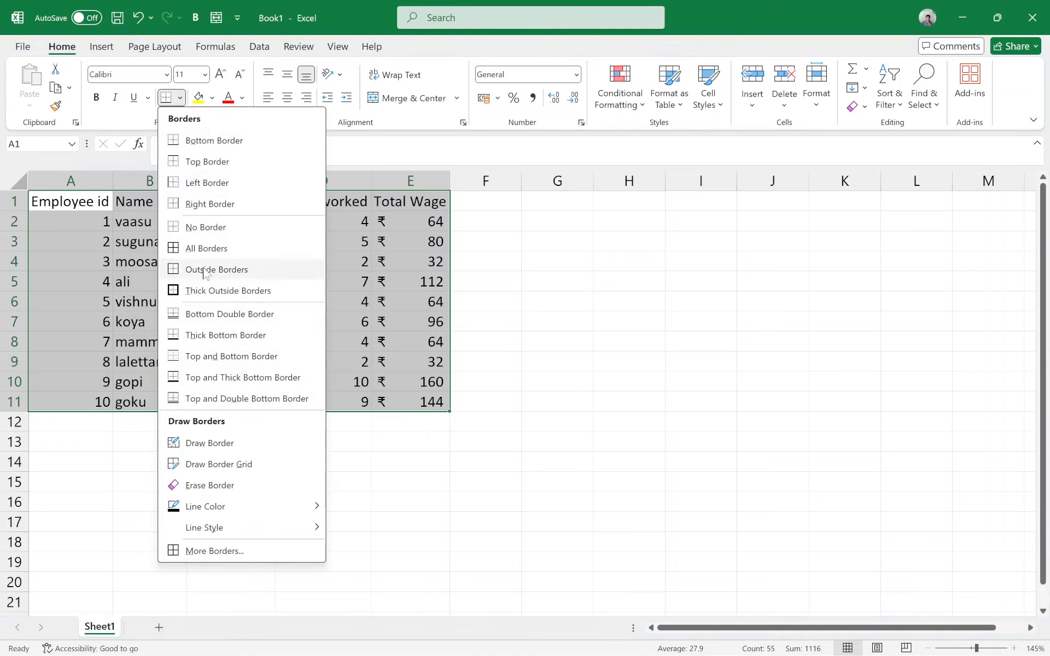
{"action": "left_click", "coordinate": [207, 250]}
{"action": "left_click", "coordinate": [410, 361]}
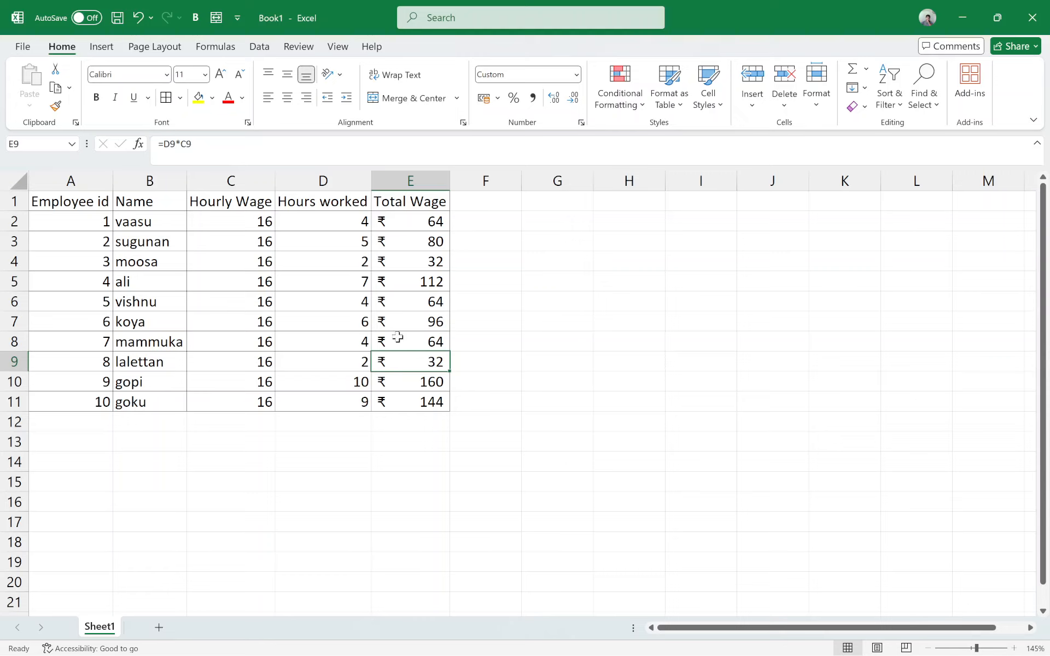
{"action": "left_click_drag", "start_coordinate": [59, 202], "coordinate": [417, 401]}
{"action": "left_click", "coordinate": [306, 421]}
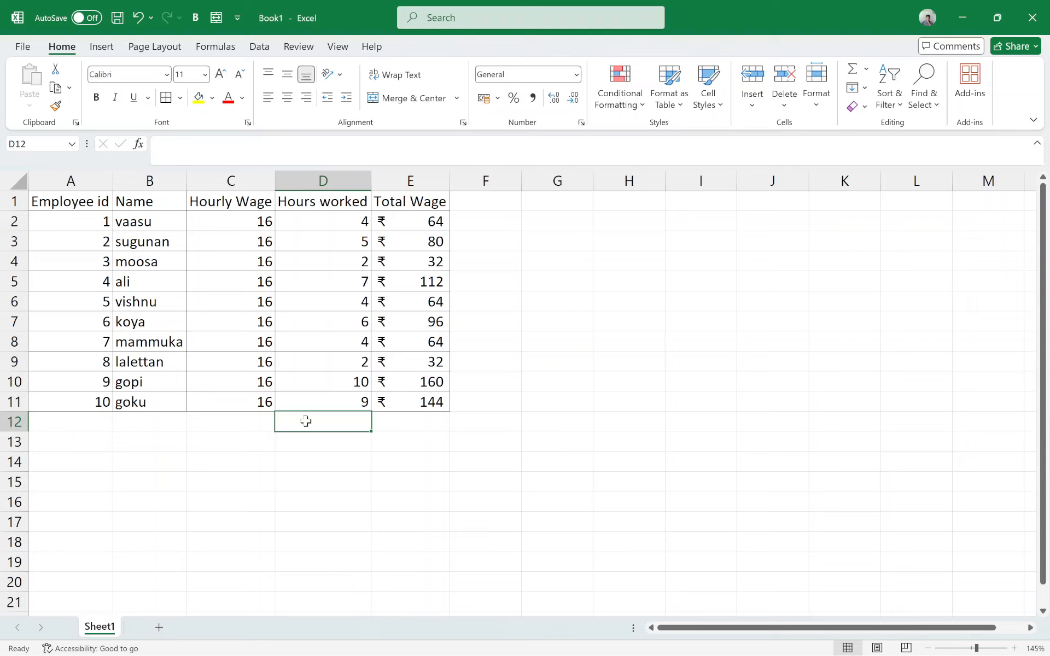
Step: Enter the label Total Wages in cell D12 below the Hours worked column
{"action": "double_click", "coordinate": [306, 421]}
{"action": "type", "text": "Total Wages"}
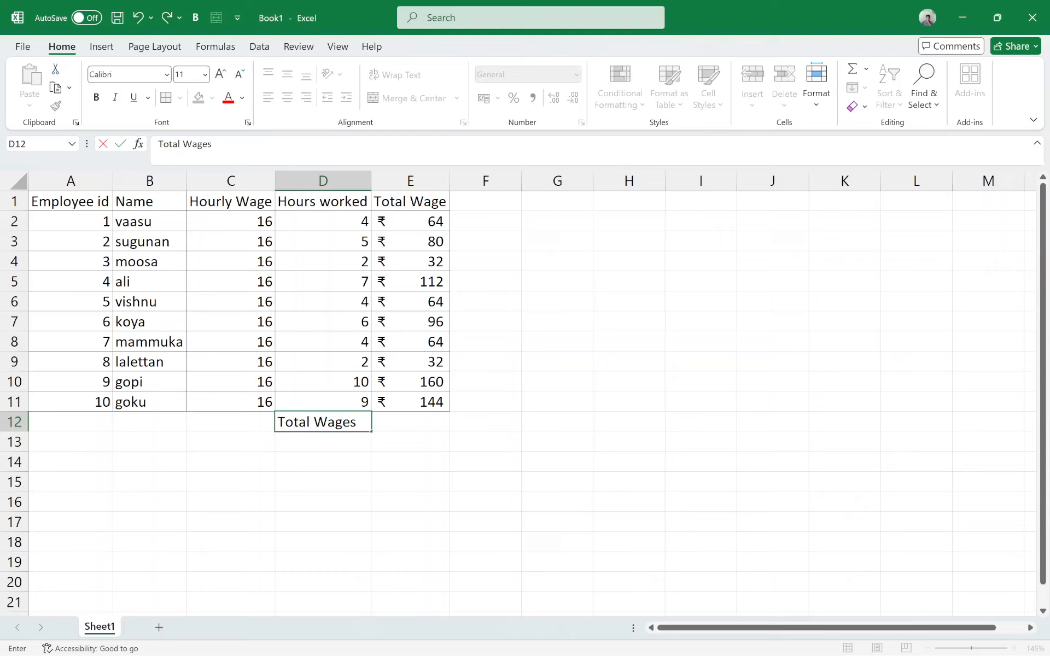
{"action": "key", "text": "Return"}
{"action": "left_click", "coordinate": [306, 421]}
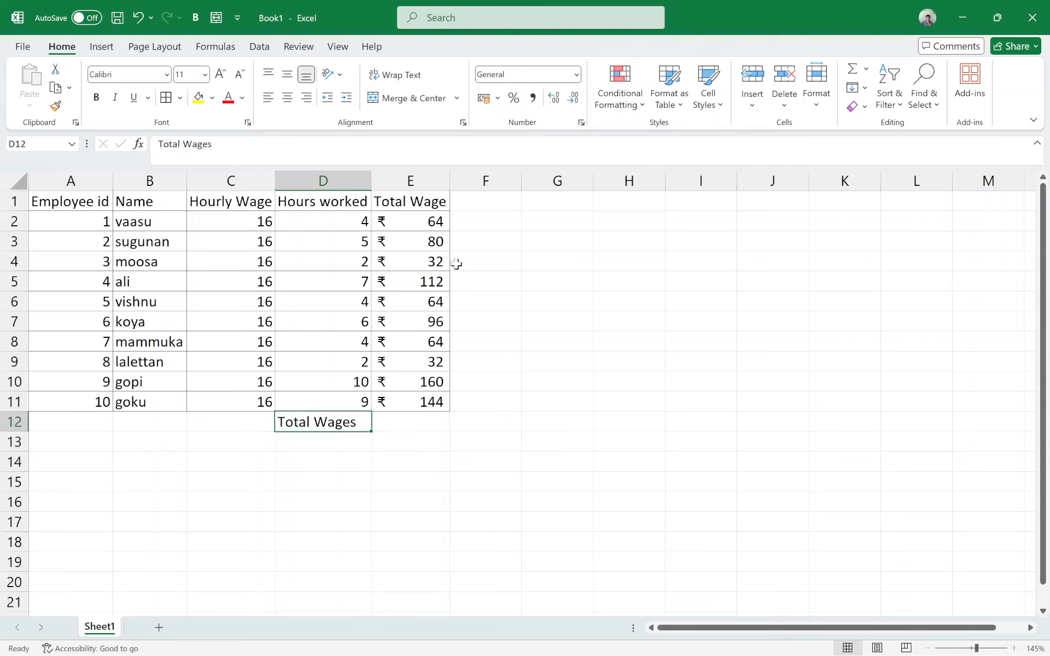
Step: Total the wages in E12 with the formula =SUM(E2:E11)
{"action": "left_click", "coordinate": [423, 220]}
{"action": "left_click", "coordinate": [403, 423]}
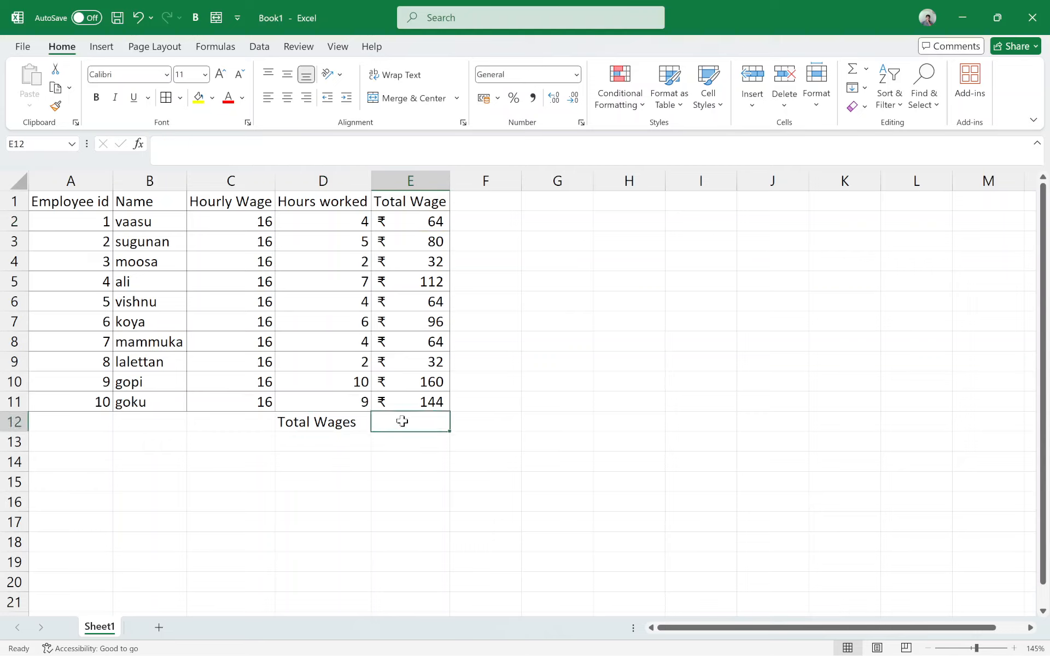
{"action": "type", "text": "=sum"}
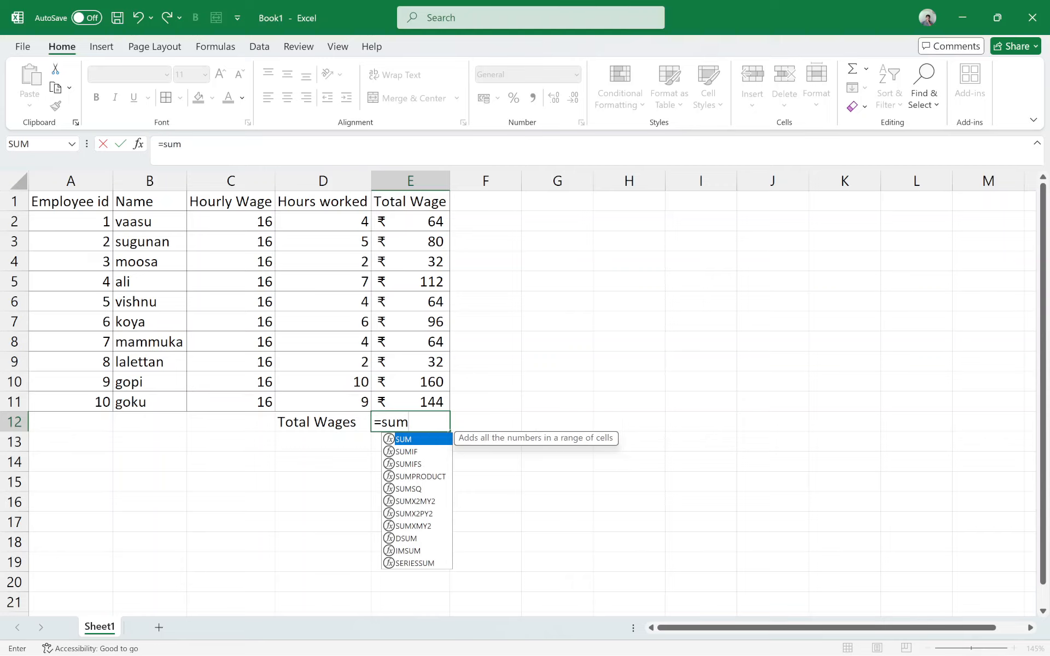
{"action": "type", "text": "("}
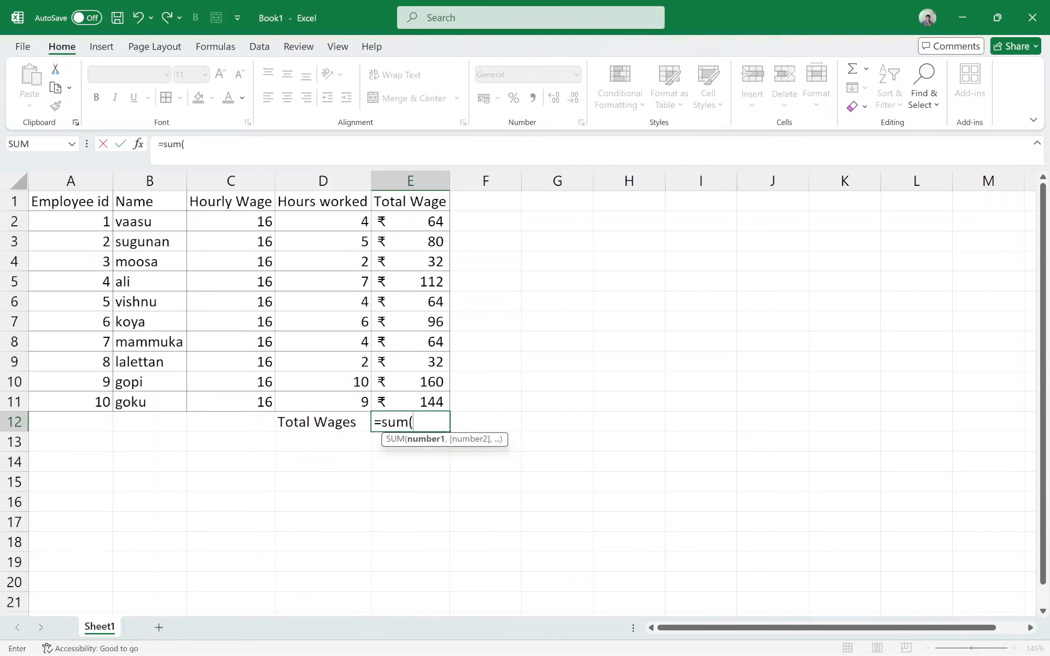
{"action": "left_click_drag", "start_coordinate": [431, 225], "coordinate": [426, 396]}
{"action": "type", "text": ")"}
{"action": "key", "text": "Return"}
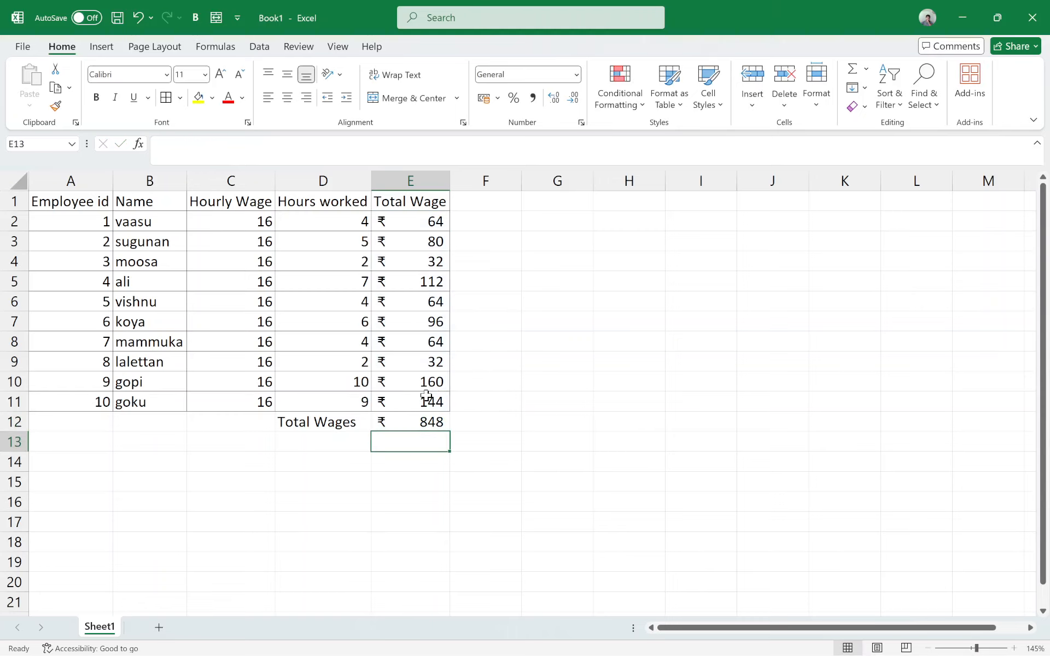
{"action": "left_click", "coordinate": [433, 421]}
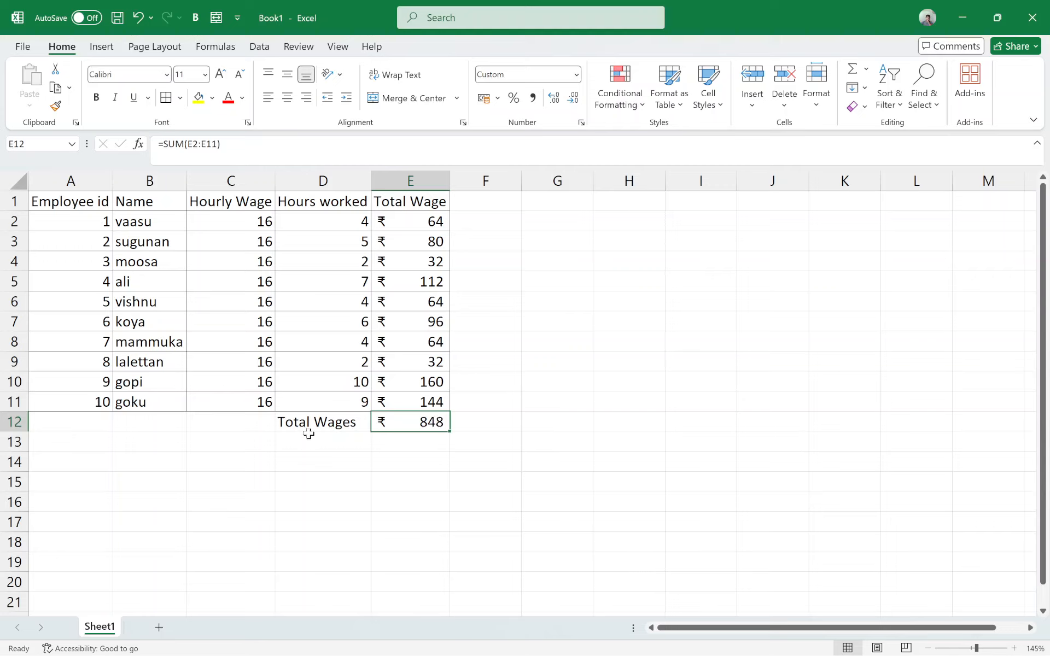
Step: Apply All Borders to A1:E12 so that the Total Wages row is included
{"action": "mouse_move", "coordinate": [435, 422]}
{"action": "left_mouse_down"}
{"action": "mouse_move", "coordinate": [328, 422]}
{"action": "mouse_move", "coordinate": [345, 421]}
{"action": "left_mouse_up"}
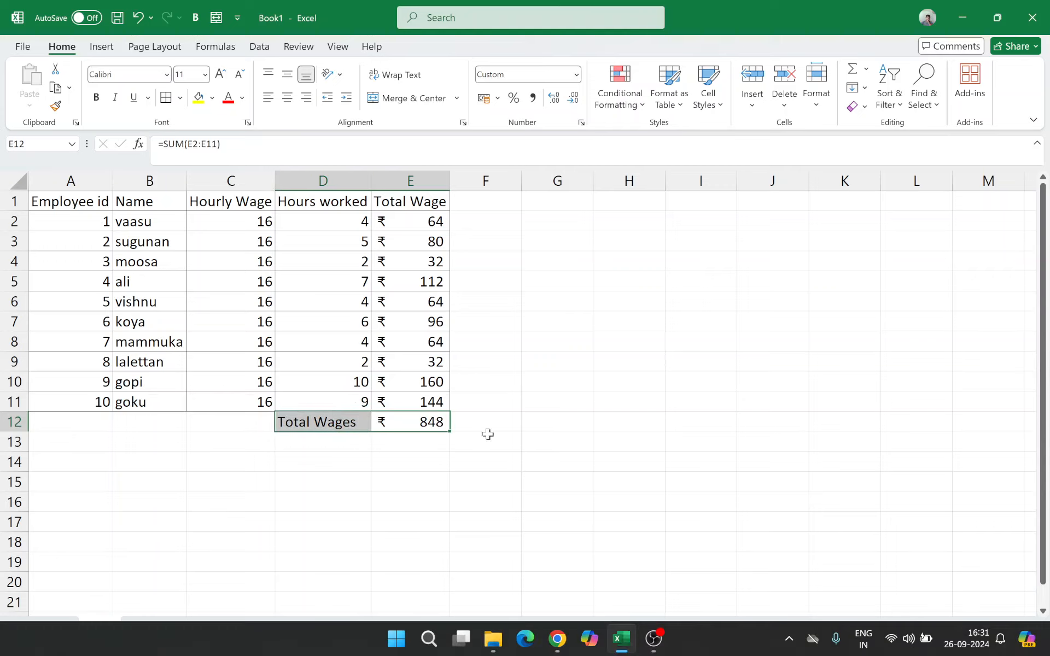
{"action": "left_click", "coordinate": [346, 382]}
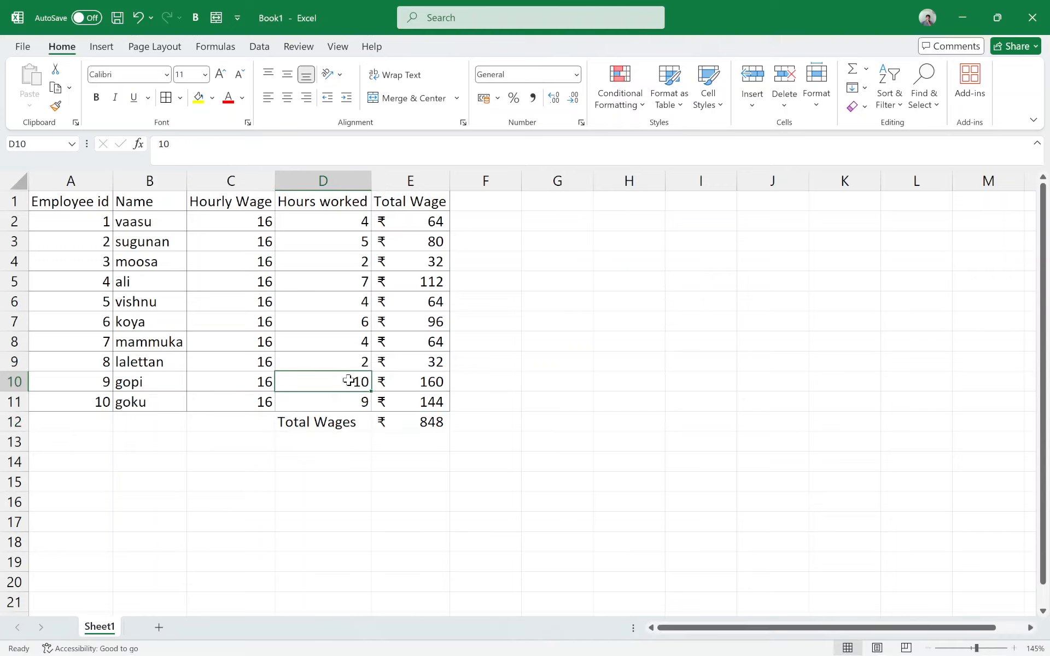
{"action": "left_click", "coordinate": [107, 216]}
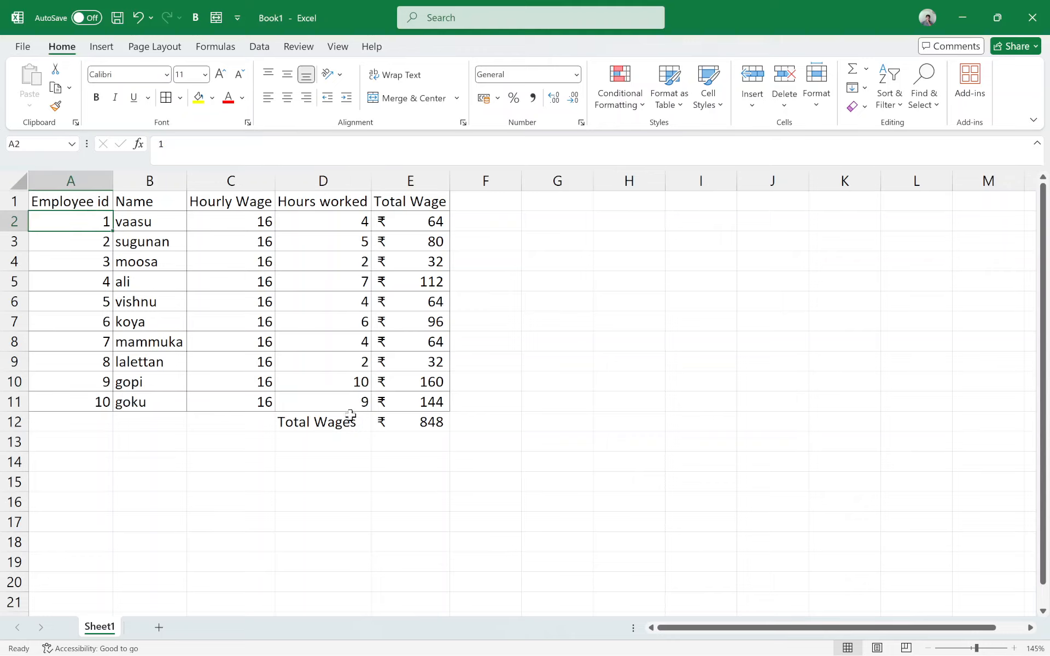
{"action": "left_click_drag", "start_coordinate": [64, 203], "coordinate": [416, 424]}
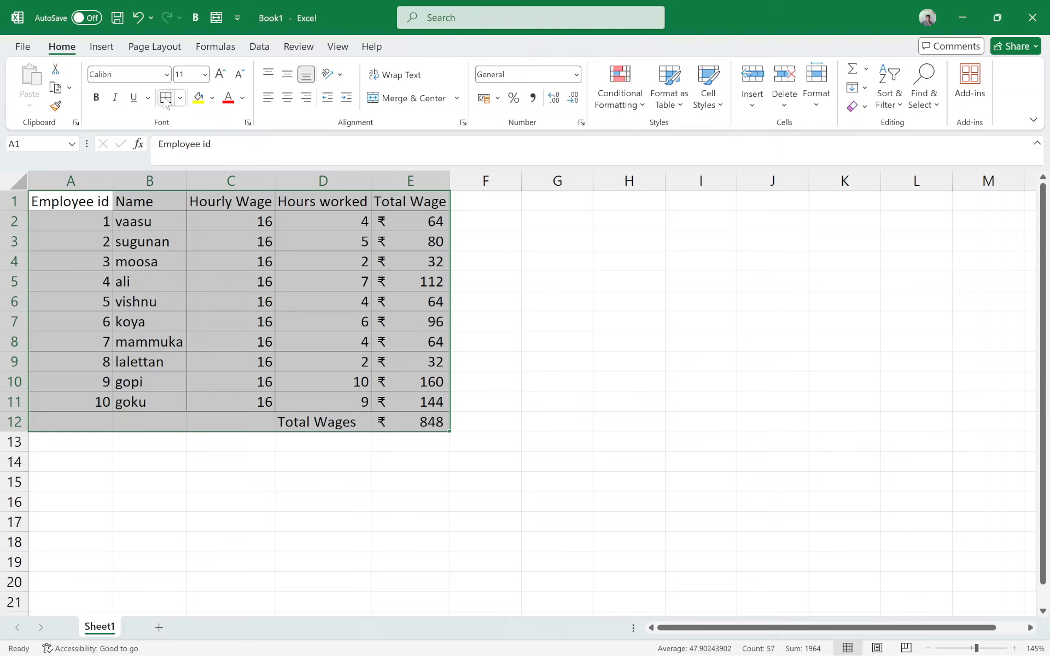
{"action": "left_click", "coordinate": [558, 441]}
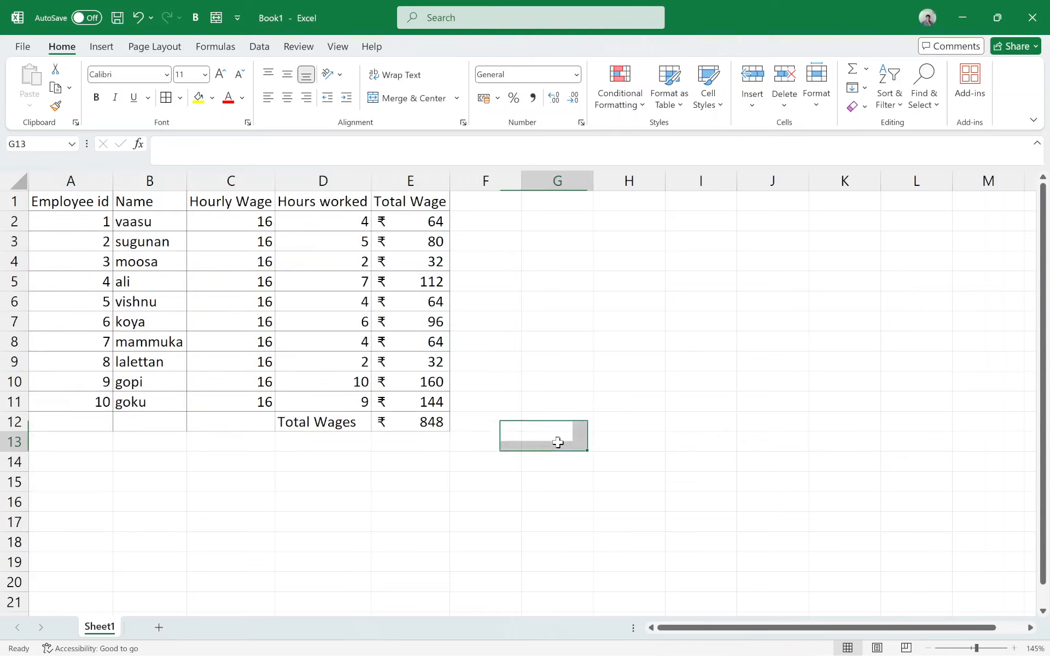
Step: Make the Total Wages label in D12 and the column headings in A1:E1 bold
{"action": "left_click", "coordinate": [296, 420]}
{"action": "left_click", "coordinate": [96, 97]}
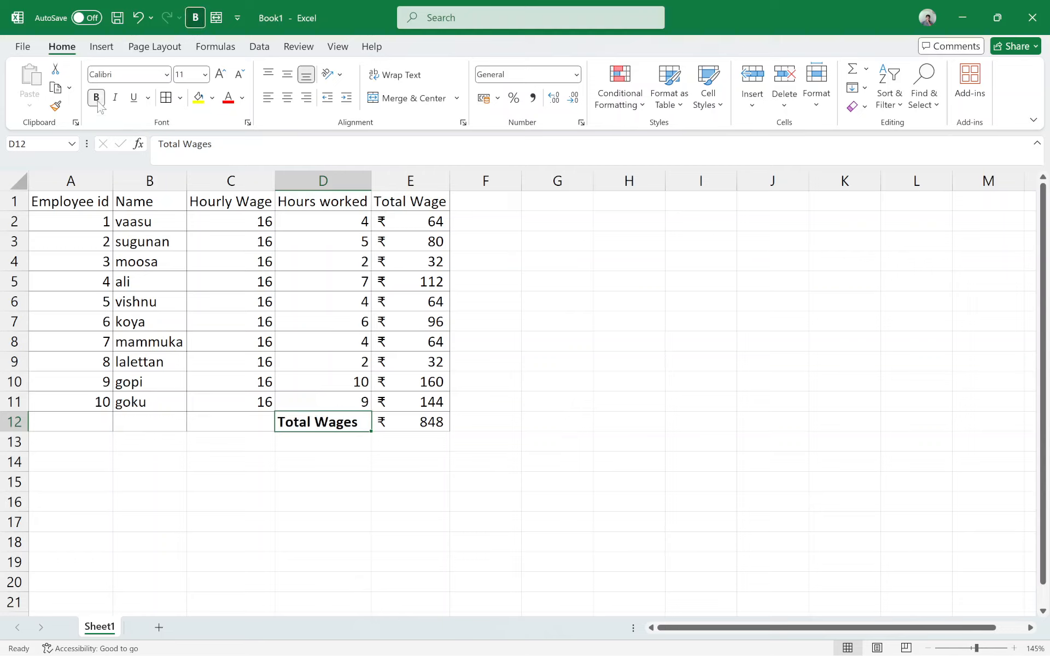
{"action": "left_click_drag", "start_coordinate": [68, 203], "coordinate": [400, 203]}
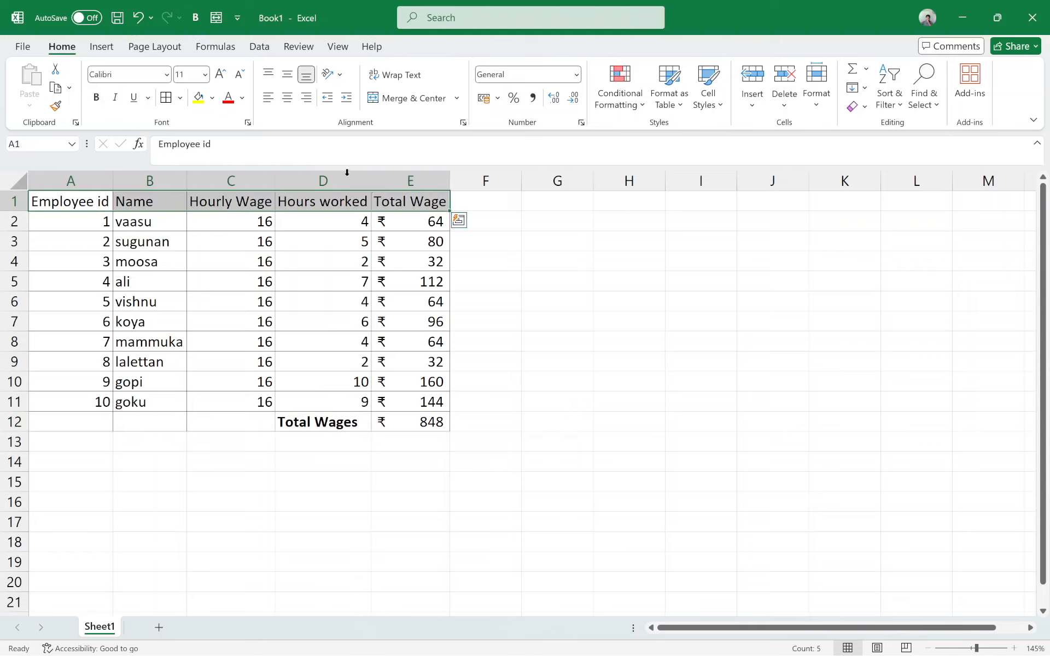
{"action": "left_click", "coordinate": [97, 98]}
{"action": "left_click", "coordinate": [338, 339]}
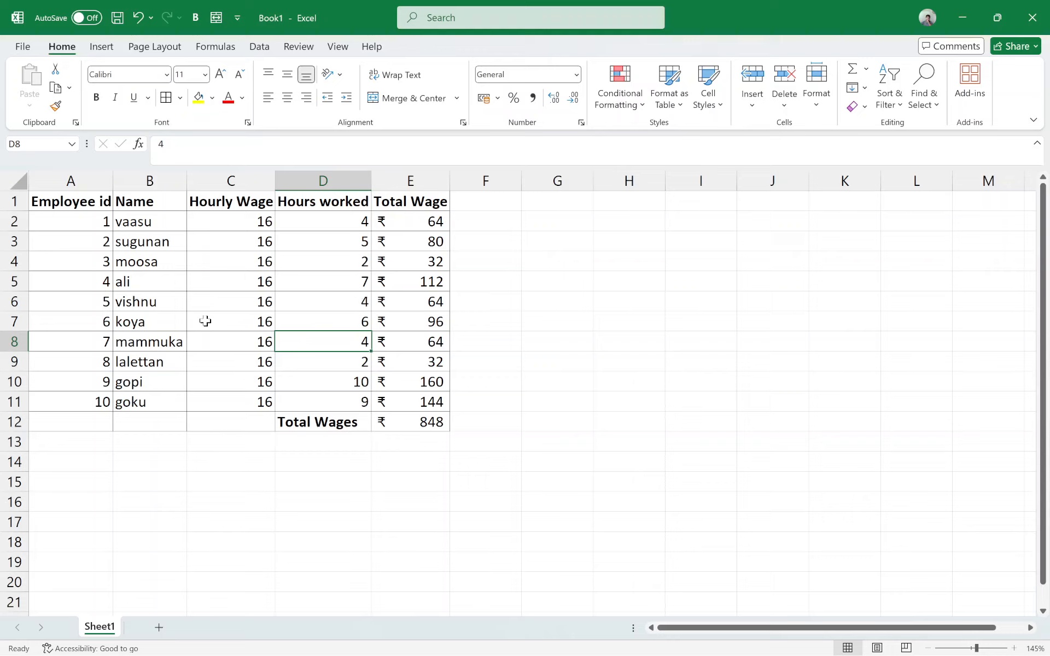
Step: Center the employee names in B2:B11 horizontally
{"action": "left_click_drag", "start_coordinate": [141, 222], "coordinate": [144, 404]}
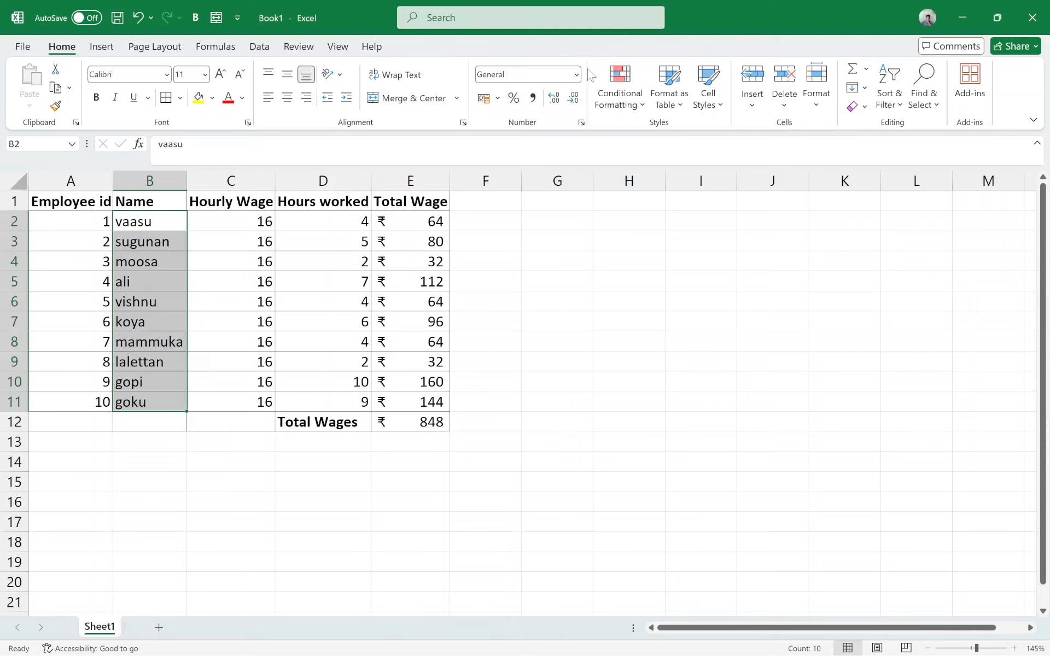
{"action": "left_click", "coordinate": [288, 75]}
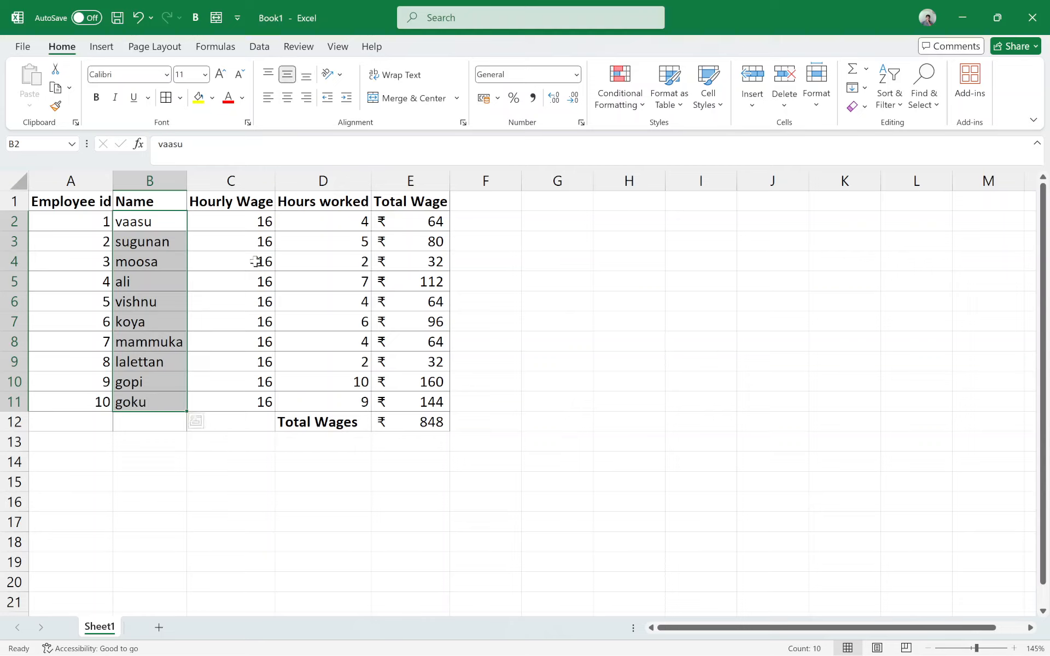
{"action": "left_click", "coordinate": [287, 97]}
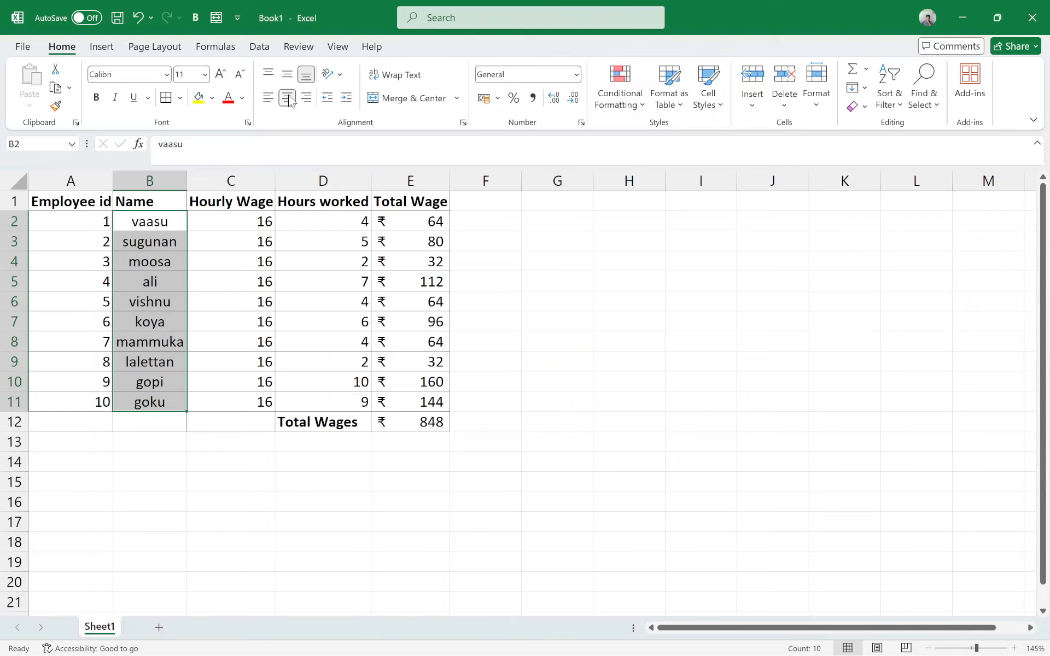
{"action": "left_click", "coordinate": [263, 401]}
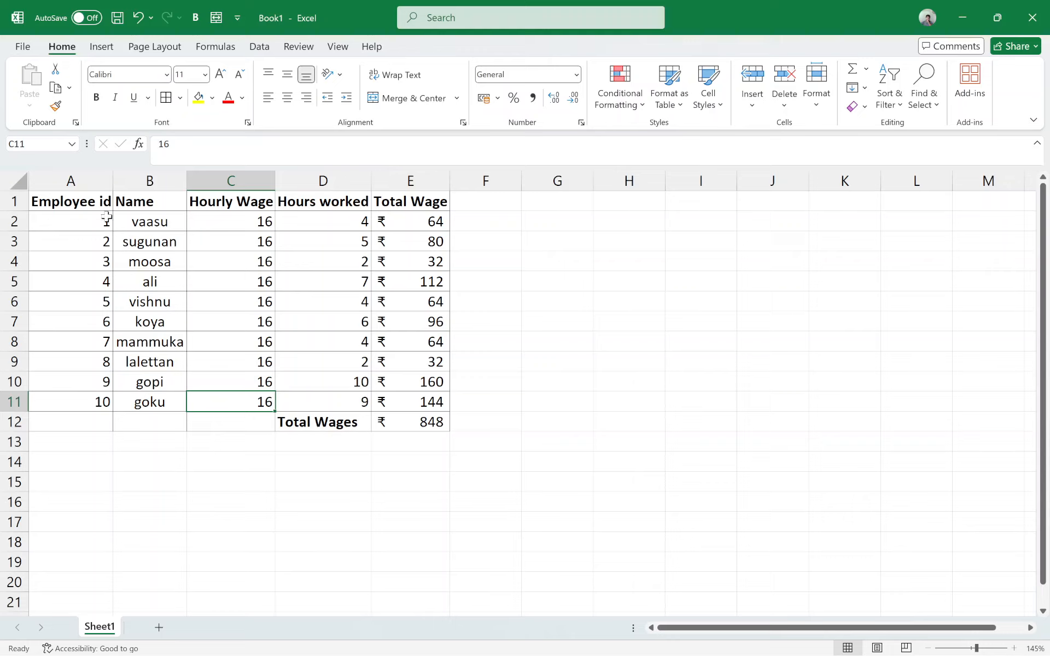
{"action": "left_click", "coordinate": [141, 226]}
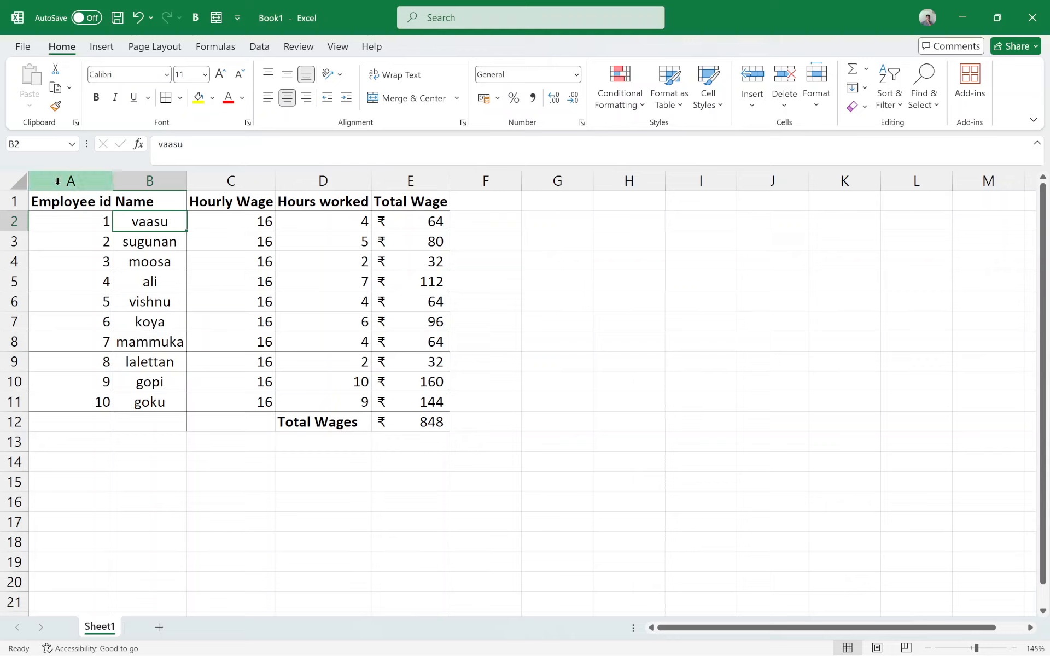
Step: Convert the range A1:E12 into a table with the first row as headers
{"action": "left_click_drag", "start_coordinate": [61, 200], "coordinate": [422, 421]}
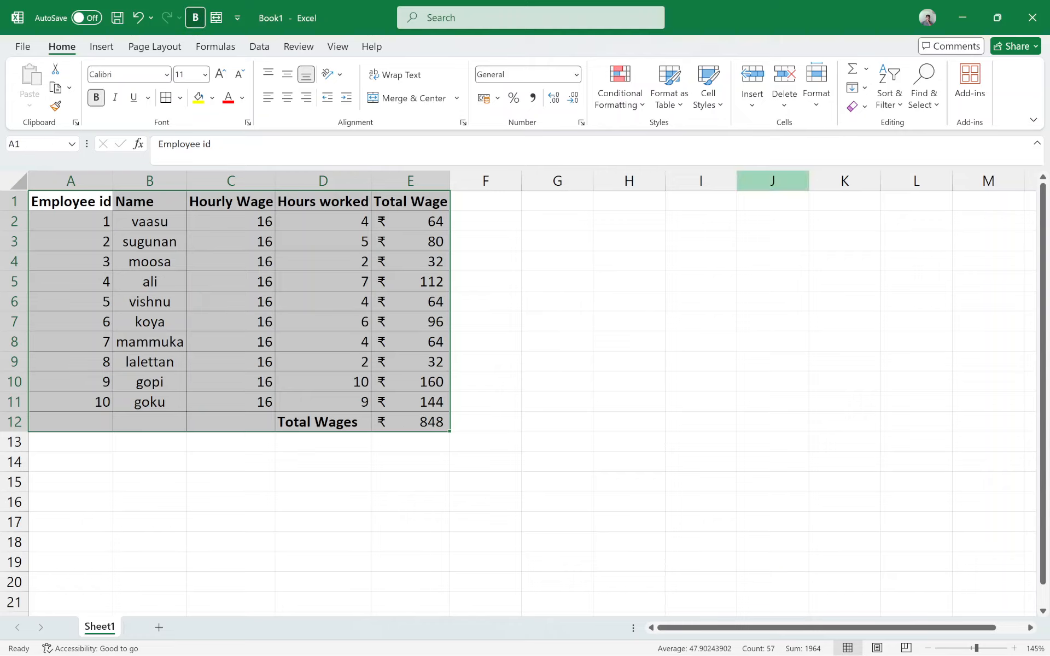
{"action": "left_click", "coordinate": [101, 47]}
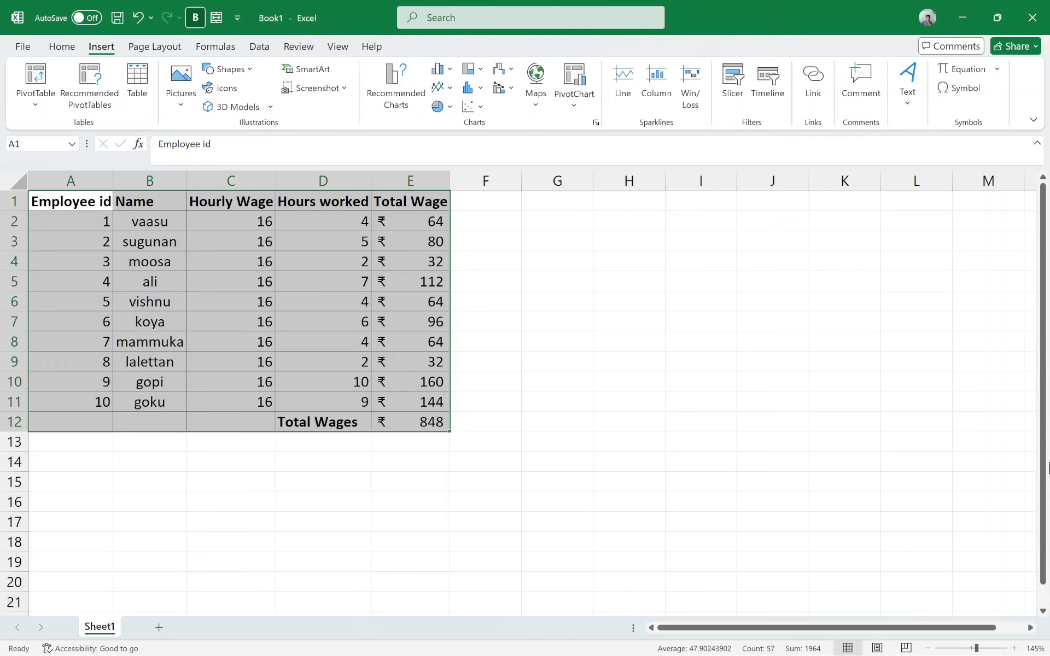
{"action": "left_click", "coordinate": [129, 98]}
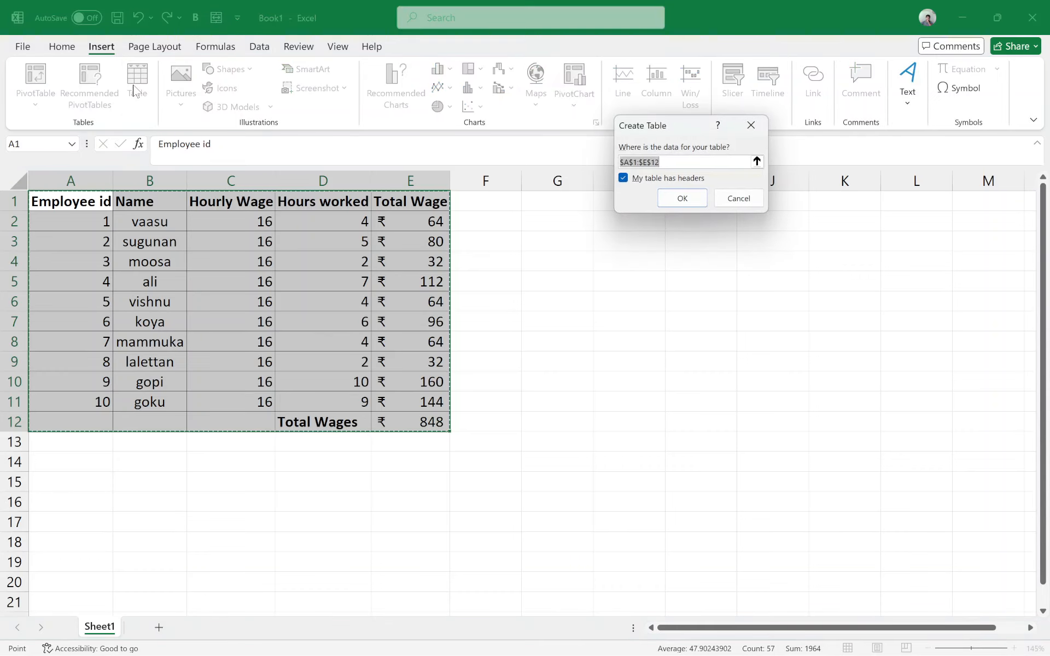
{"action": "left_click", "coordinate": [598, 340]}
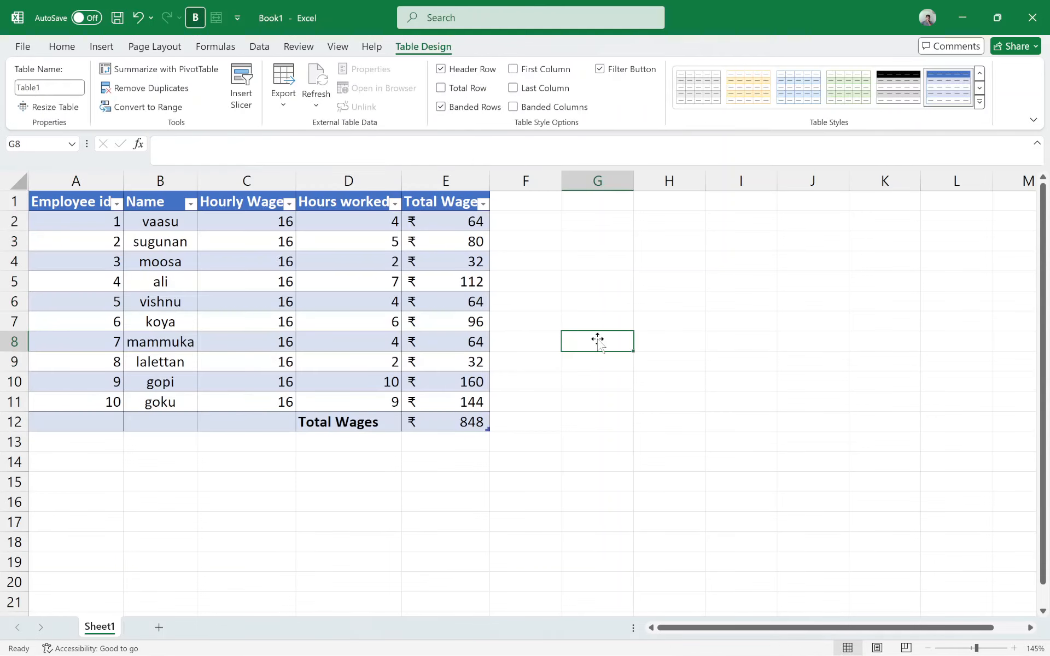
{"action": "left_click", "coordinate": [190, 203]}
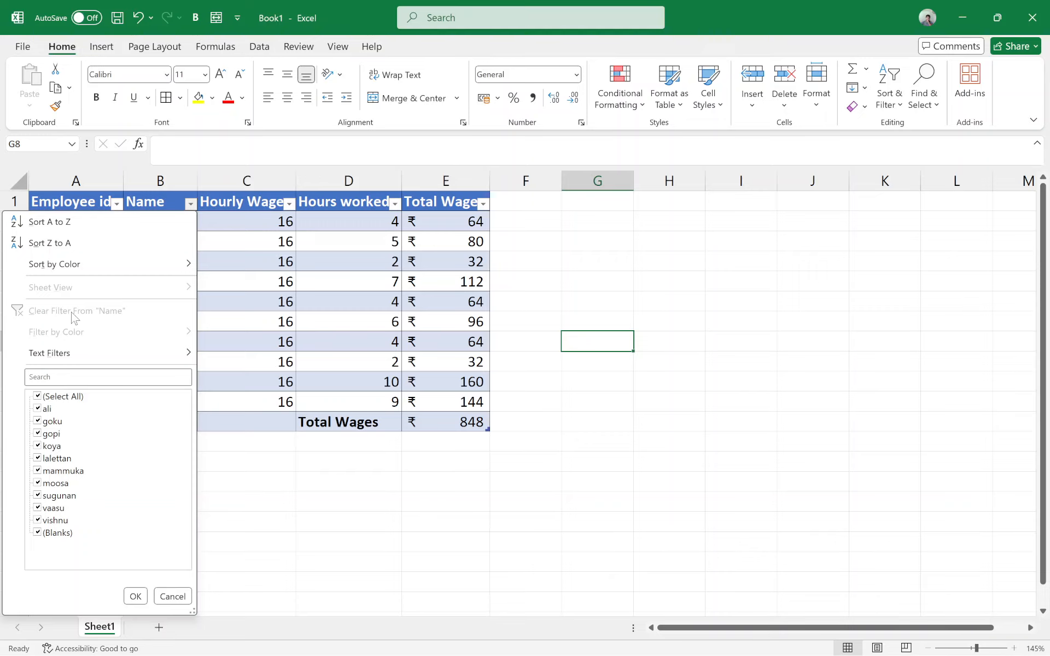
{"action": "left_click", "coordinate": [46, 399]}
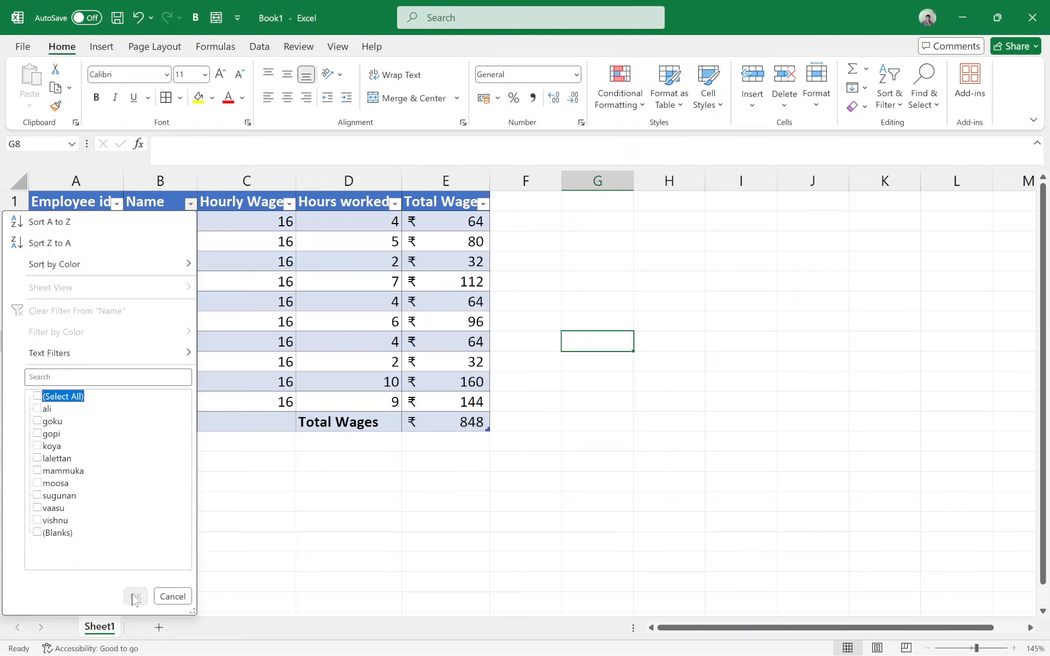
{"action": "left_click", "coordinate": [173, 596]}
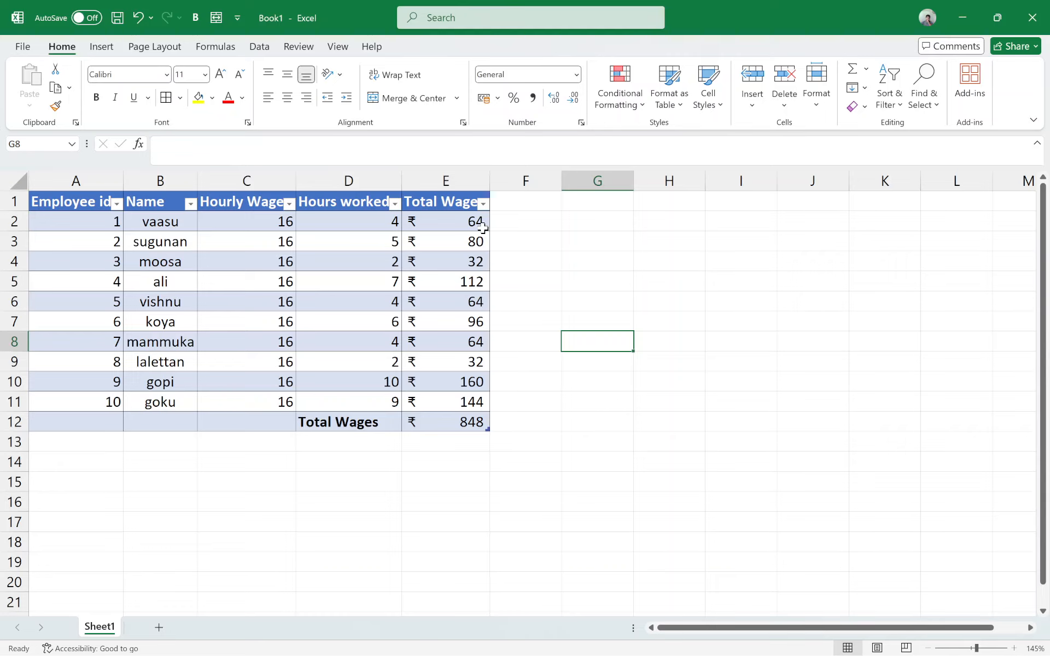
Step: Undo the conversion of the wage data into a table
{"action": "key", "text": "ctrl+z"}
{"action": "left_click", "coordinate": [119, 234]}
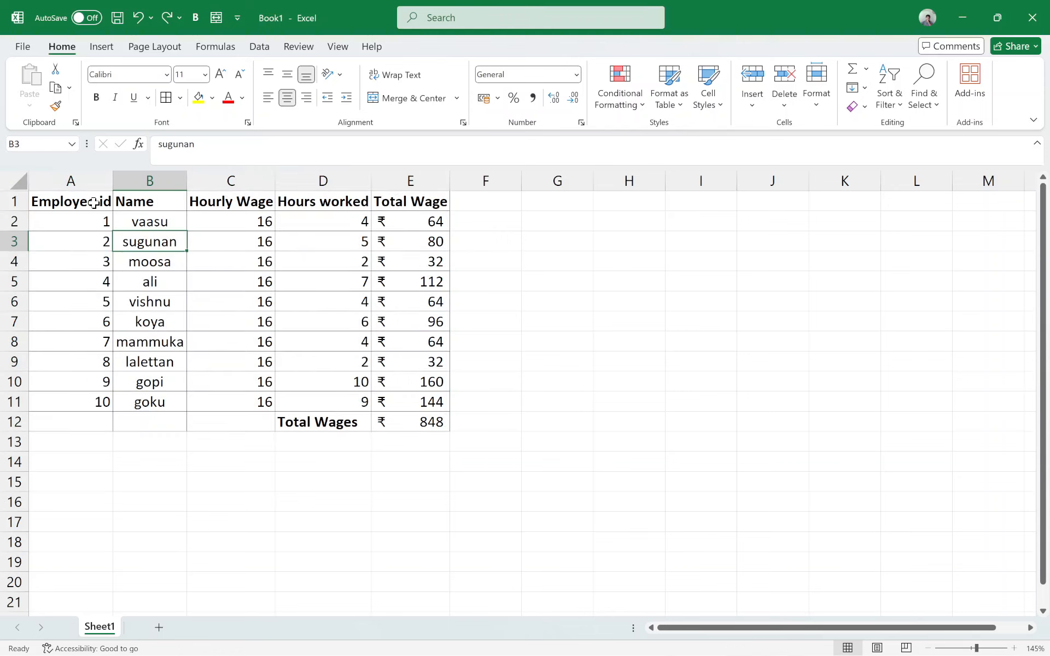
Step: Convert the range A1:E12 into a table with the My table has headers option turned off
{"action": "left_click_drag", "start_coordinate": [82, 202], "coordinate": [410, 419]}
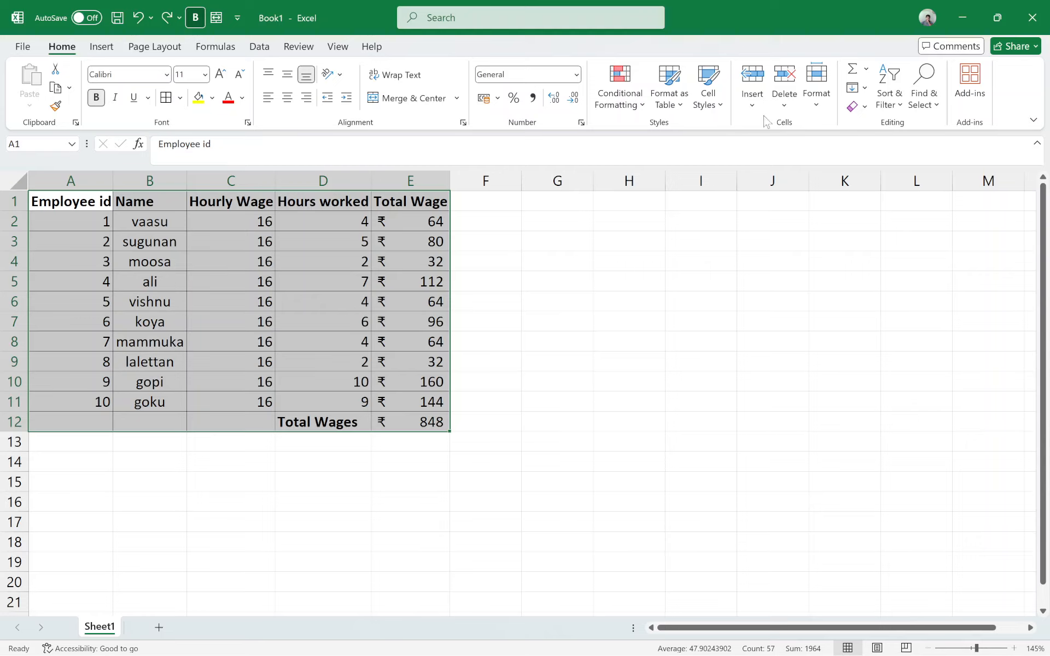
{"action": "left_click", "coordinate": [754, 101]}
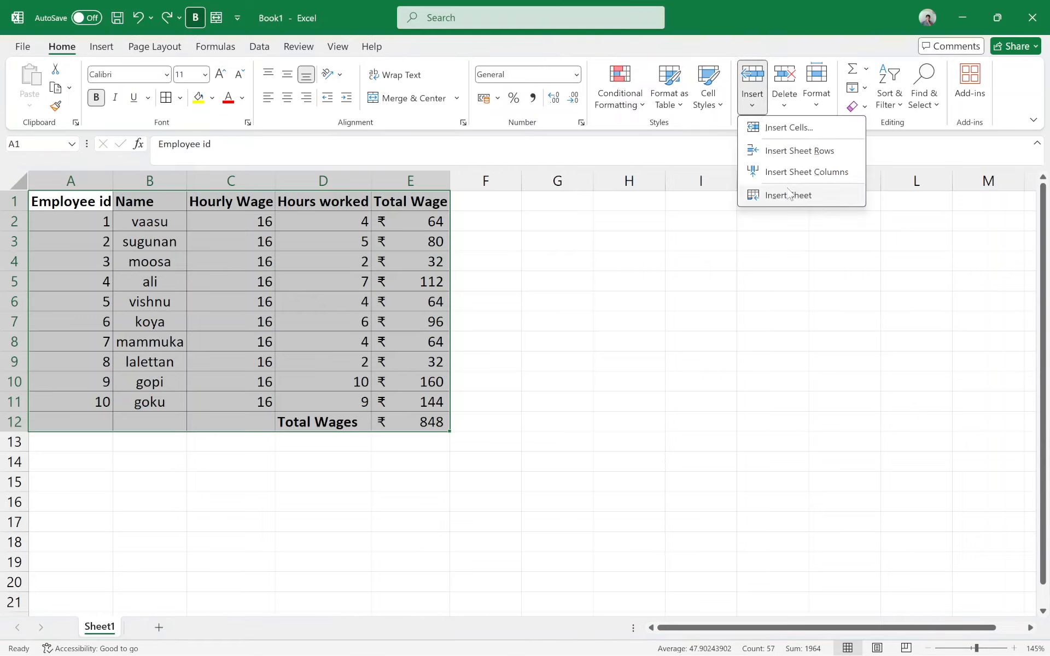
{"action": "left_click", "coordinate": [840, 6]}
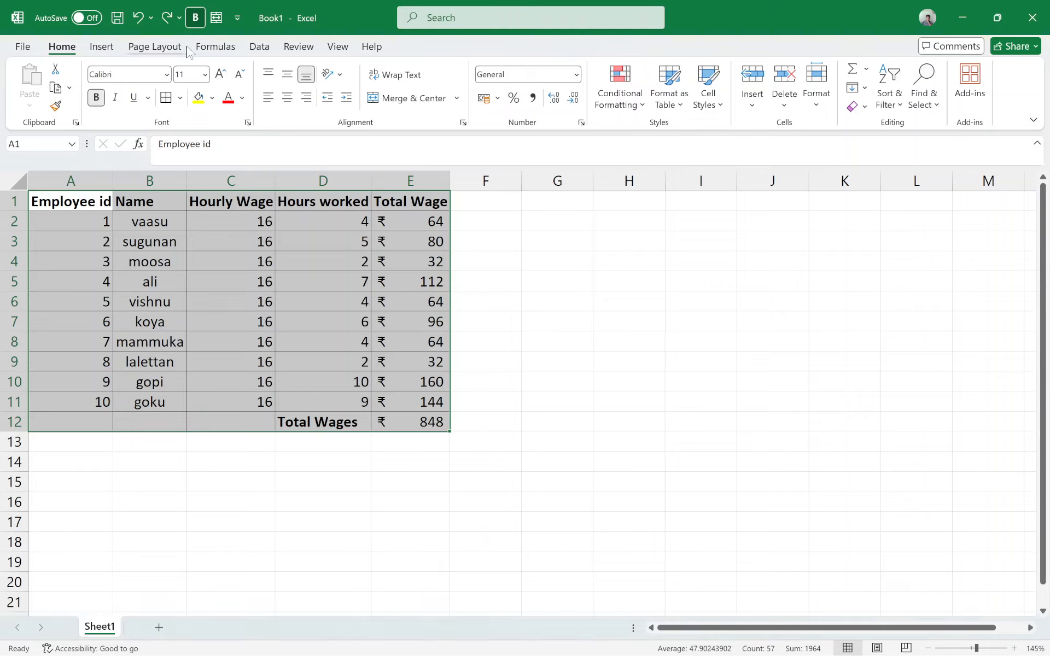
{"action": "left_click", "coordinate": [102, 47]}
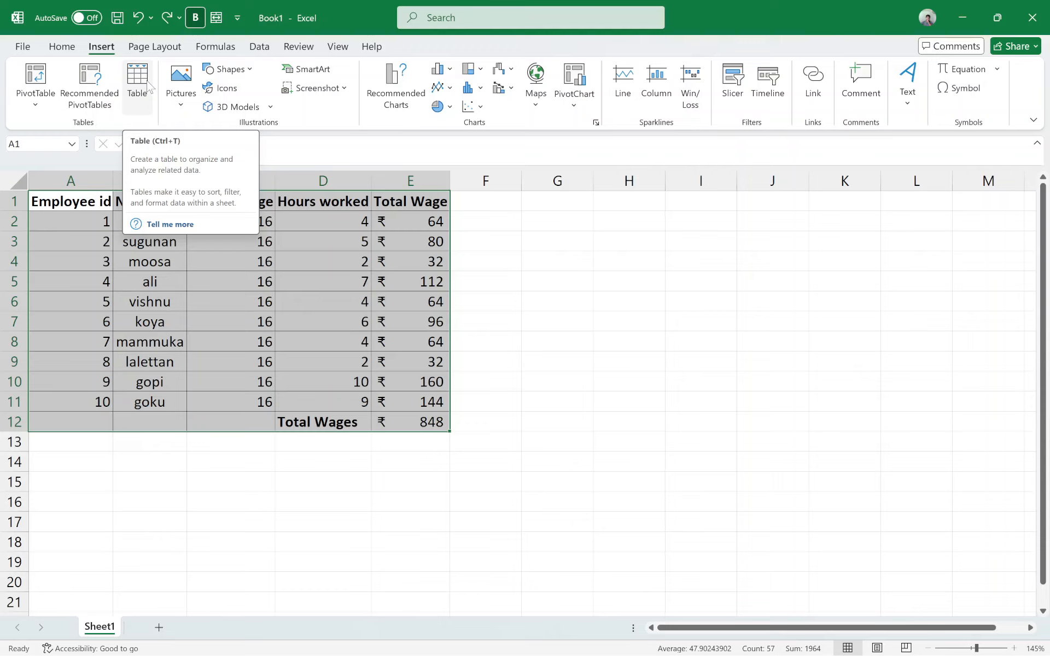
{"action": "left_click", "coordinate": [146, 85]}
{"action": "left_click", "coordinate": [625, 179]}
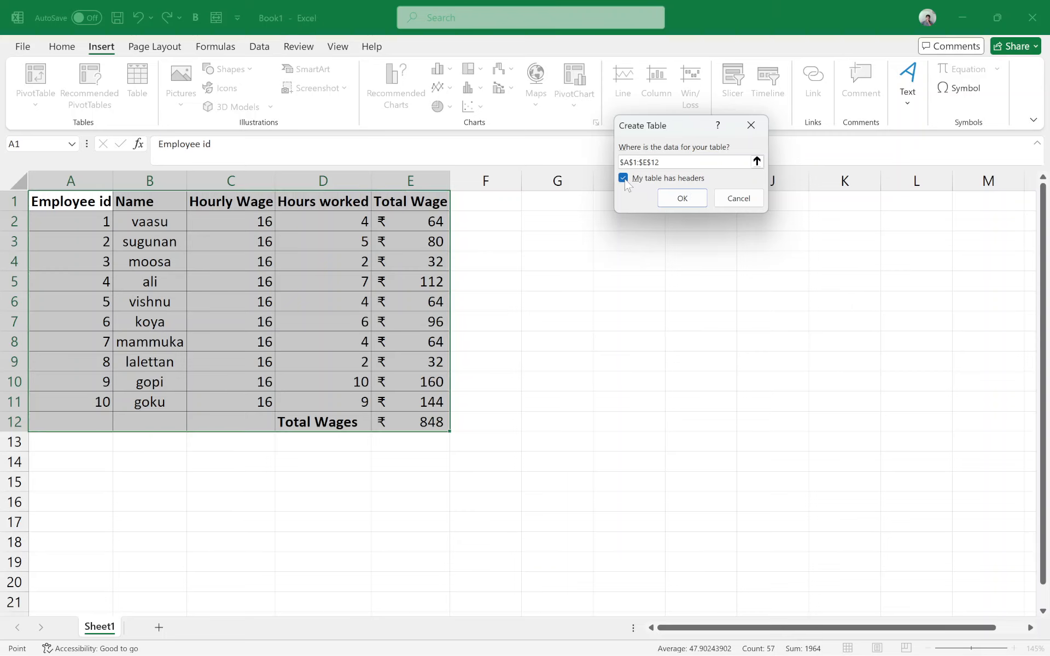
{"action": "left_click", "coordinate": [625, 181]}
{"action": "left_click", "coordinate": [678, 199]}
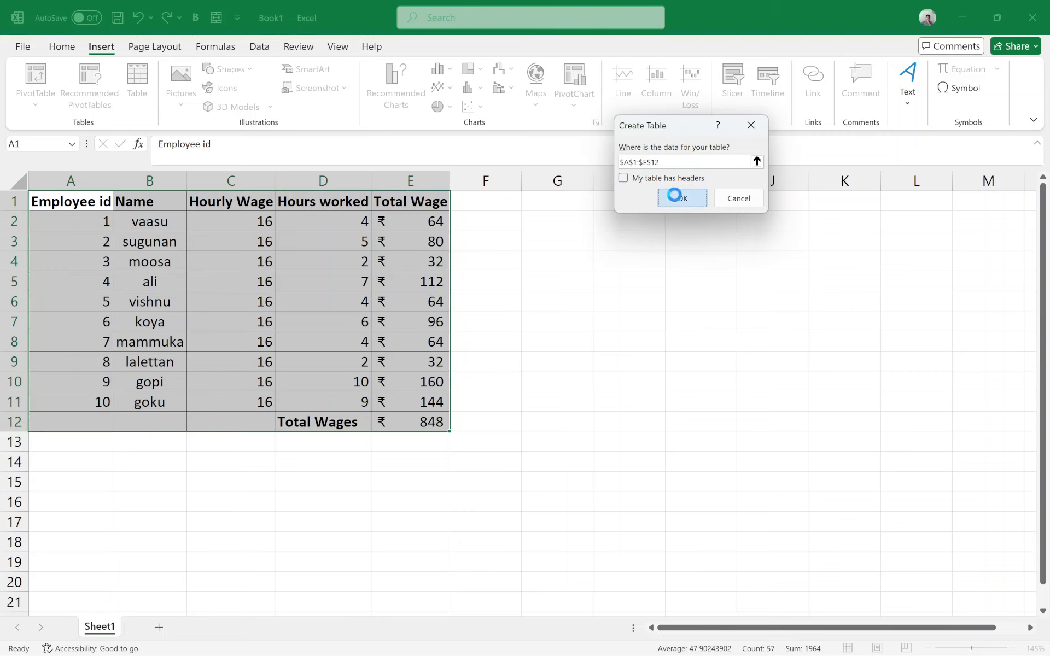
{"action": "left_click", "coordinate": [317, 239]}
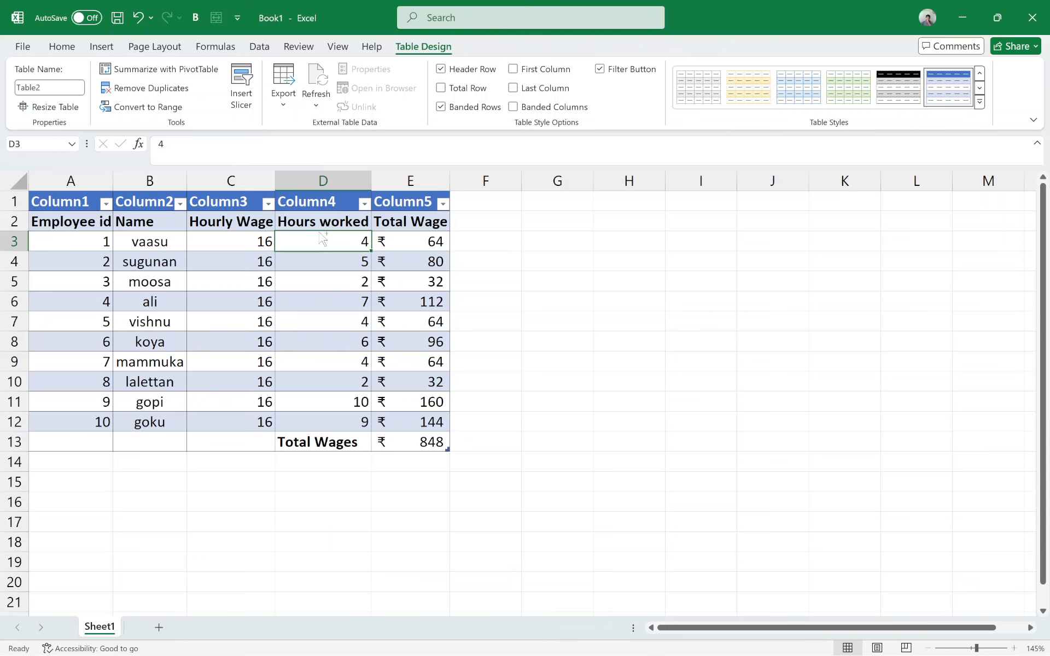
Step: Undo the headerless table conversion and convert the range A1:E12 into a table with its first row as headers
{"action": "key", "text": "ctrl+z"}
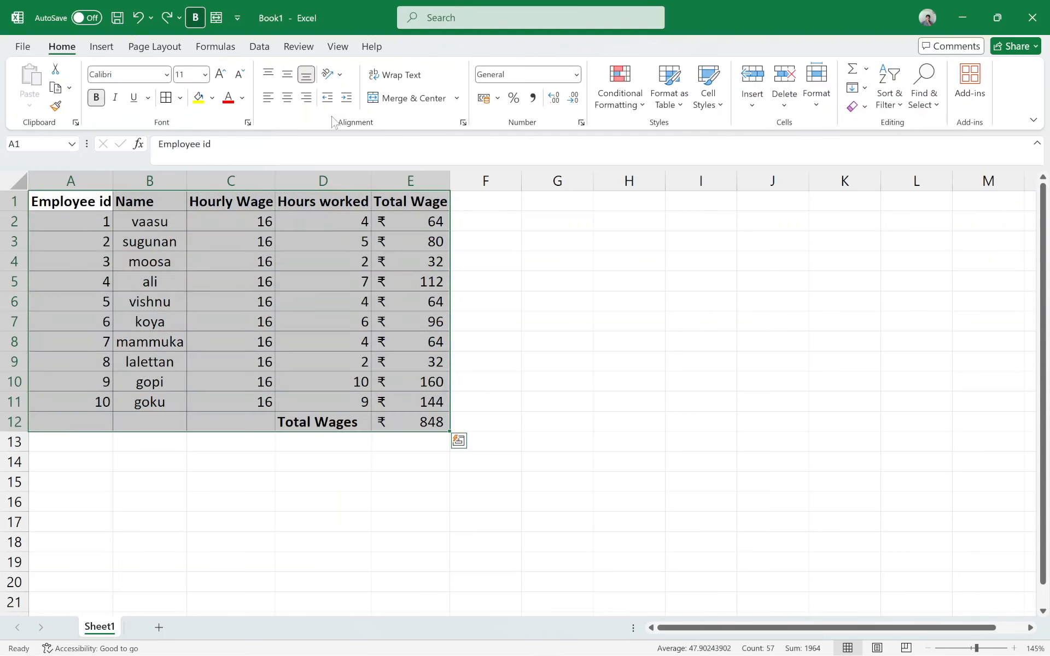
{"action": "left_click", "coordinate": [100, 47]}
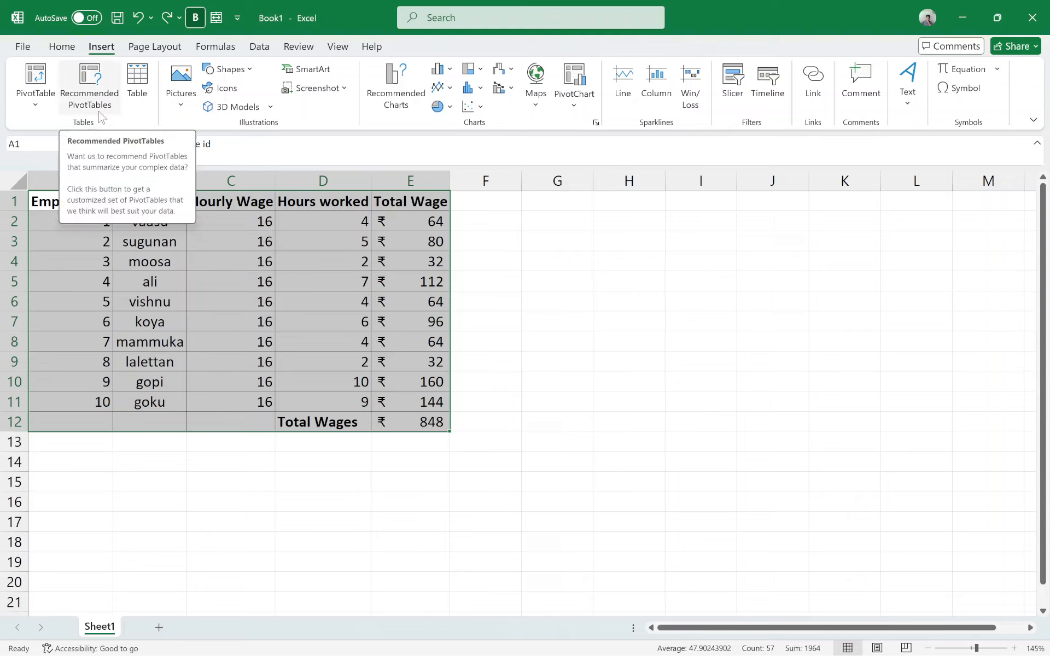
{"action": "left_click", "coordinate": [257, 47]}
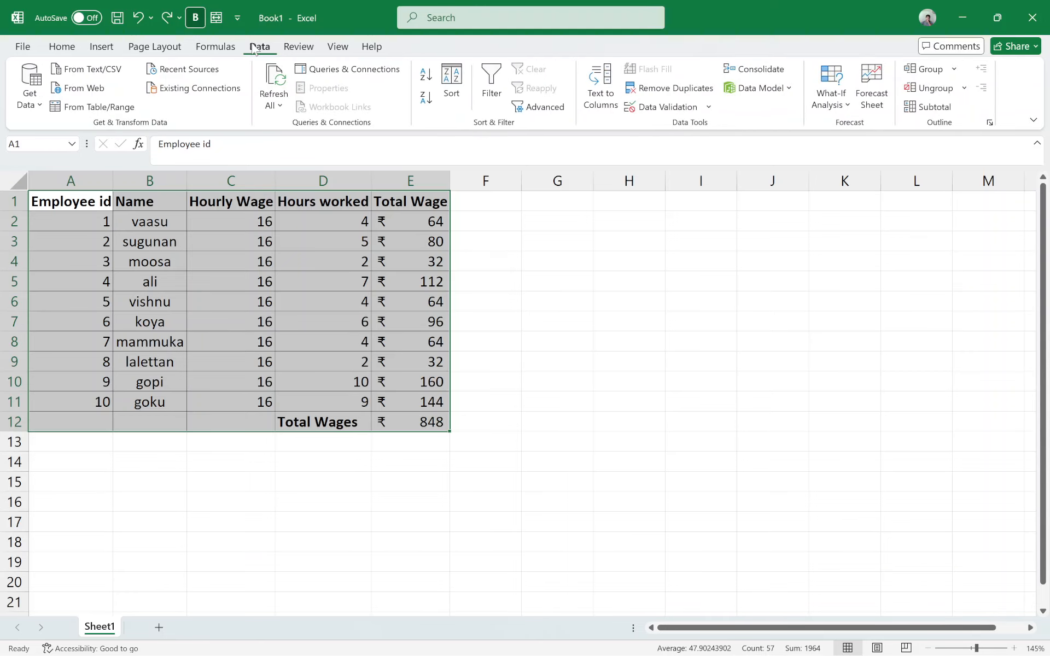
{"action": "left_click", "coordinate": [102, 48]}
{"action": "left_click", "coordinate": [138, 82]}
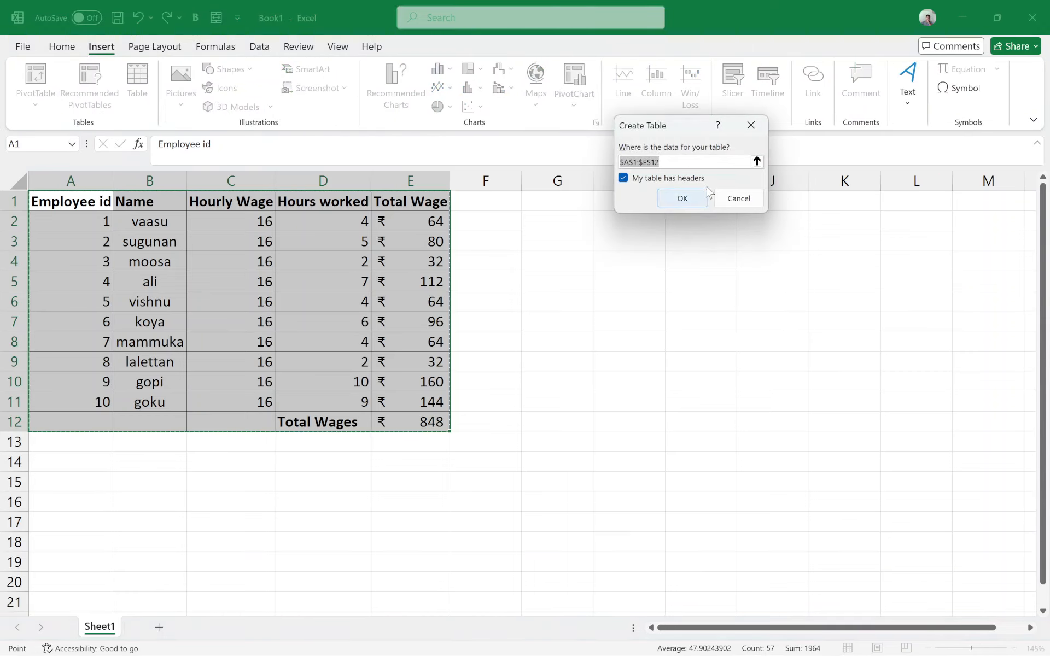
{"action": "left_click", "coordinate": [682, 198]}
{"action": "left_click", "coordinate": [526, 340]}
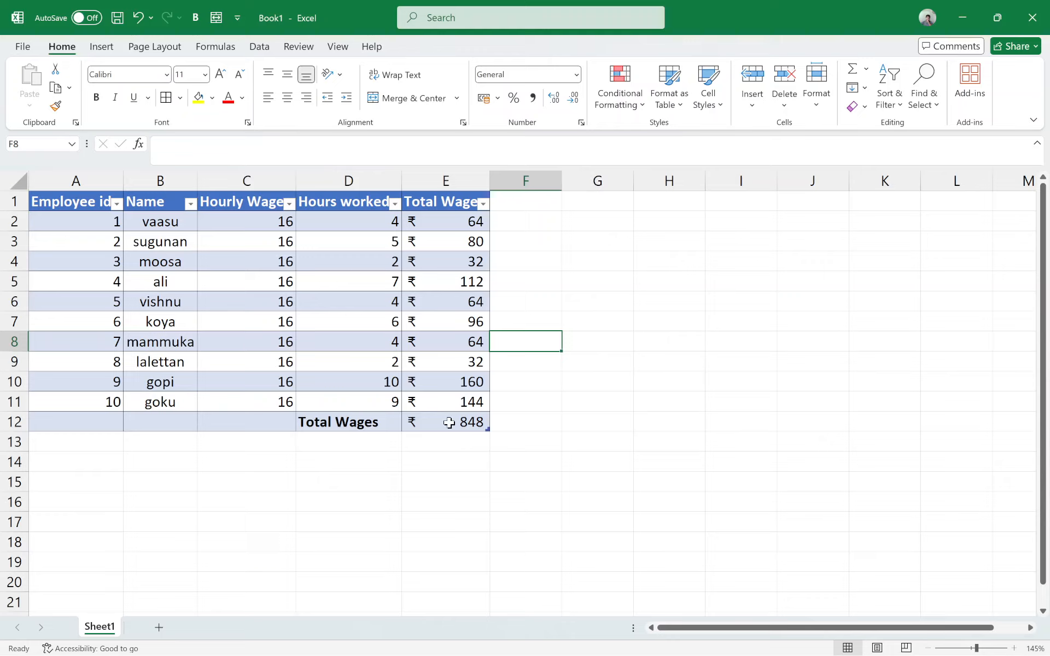
Step: Review the formulas in E12 and E8, and set the hourly wage in C6 to 20
{"action": "left_click", "coordinate": [515, 457]}
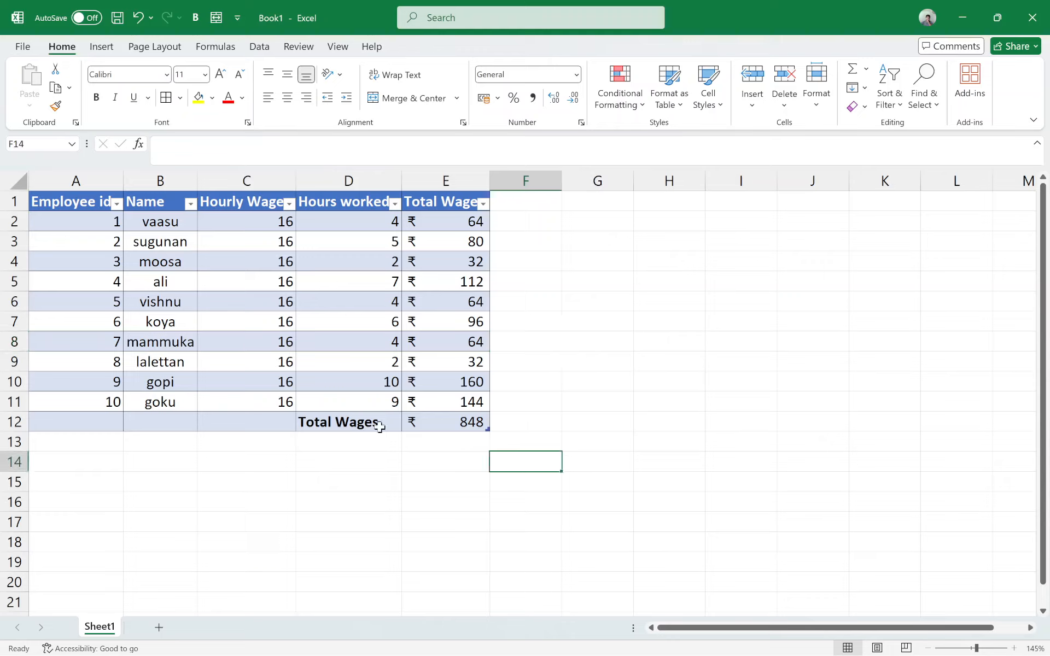
{"action": "left_click", "coordinate": [476, 427]}
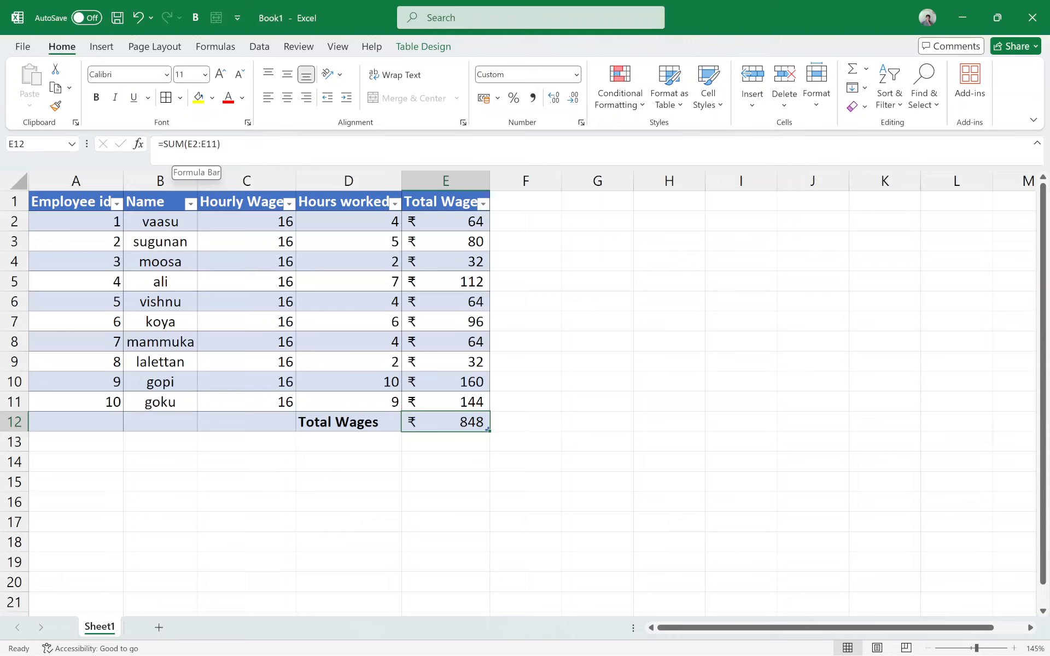
{"action": "left_click", "coordinate": [460, 345]}
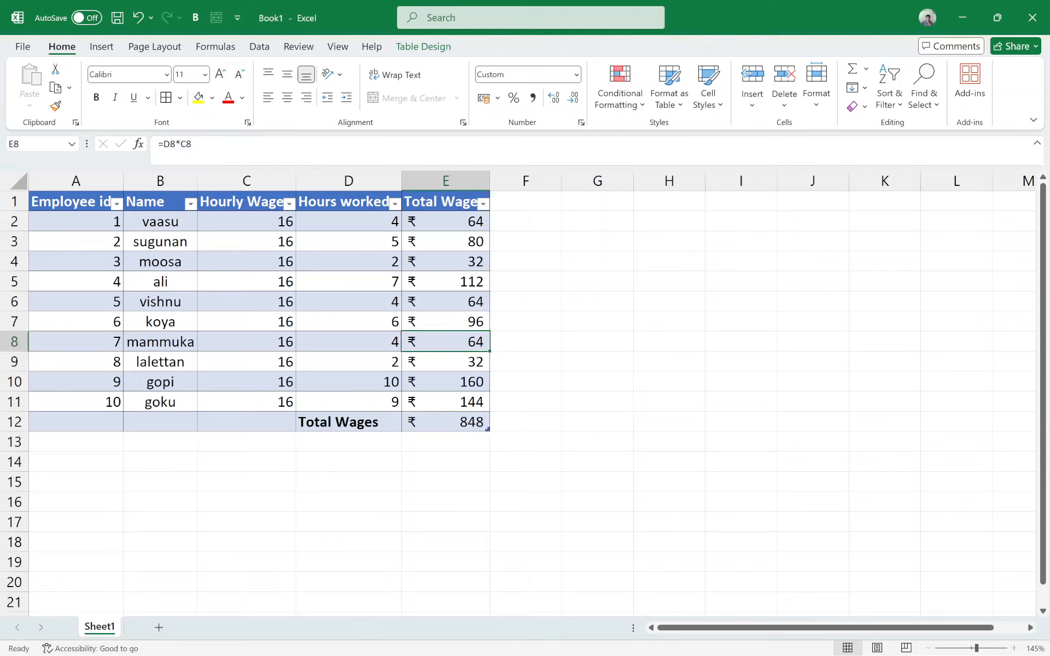
{"action": "double_click", "coordinate": [281, 301]}
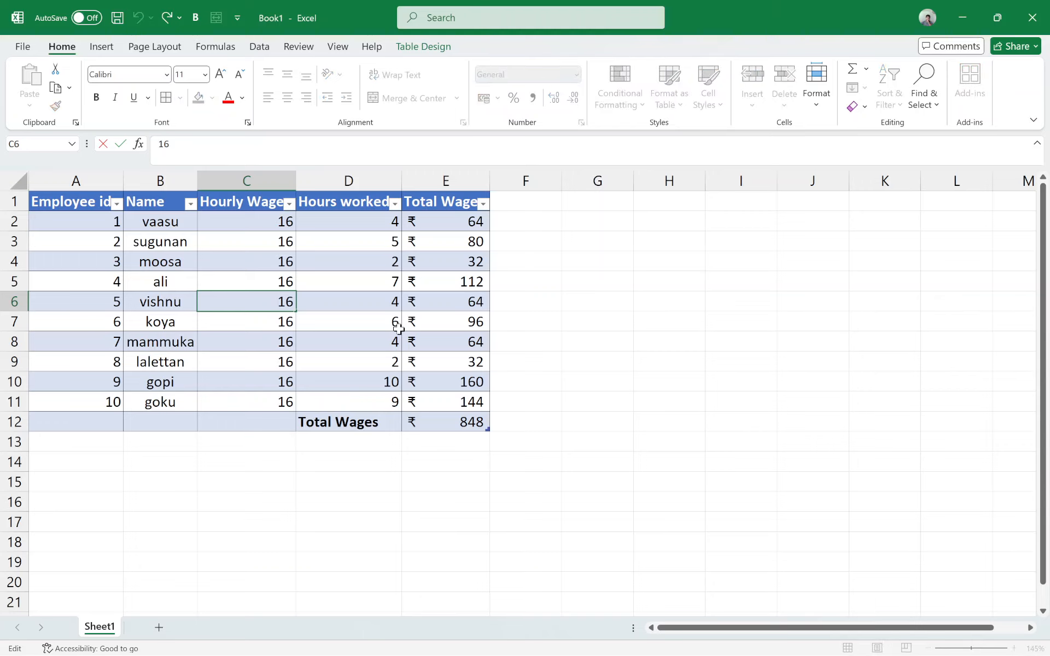
{"action": "key", "text": "BackSpace"}
{"action": "key", "text": "Return"}
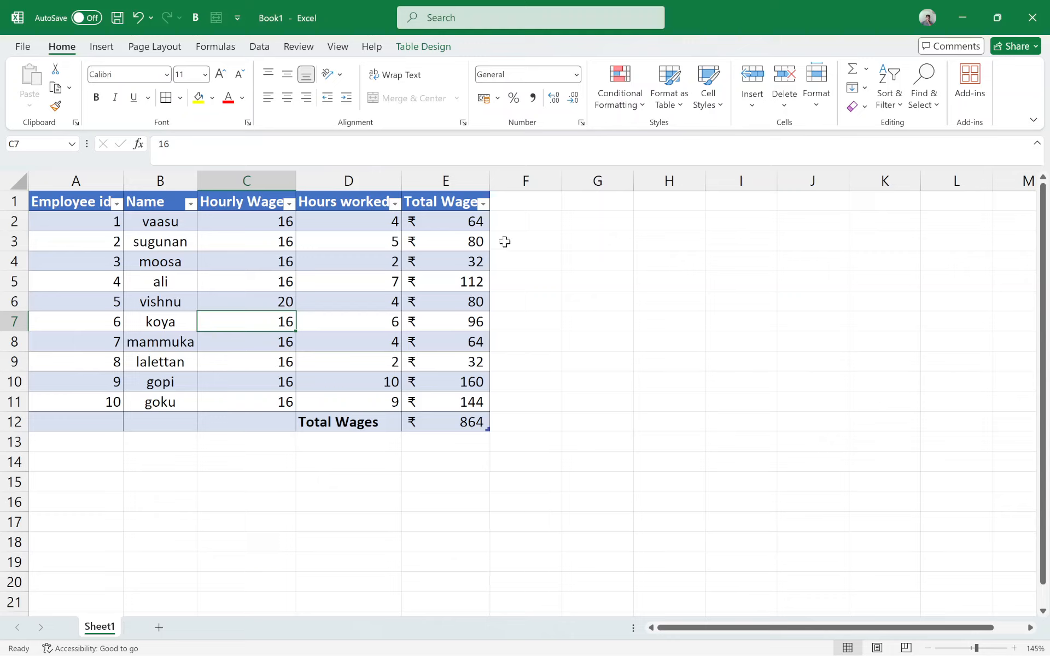
Step: Try pasting a full copy of the wage table A1:E12 at H4, and undo the paste
{"action": "left_click_drag", "start_coordinate": [509, 199], "coordinate": [484, 203]}
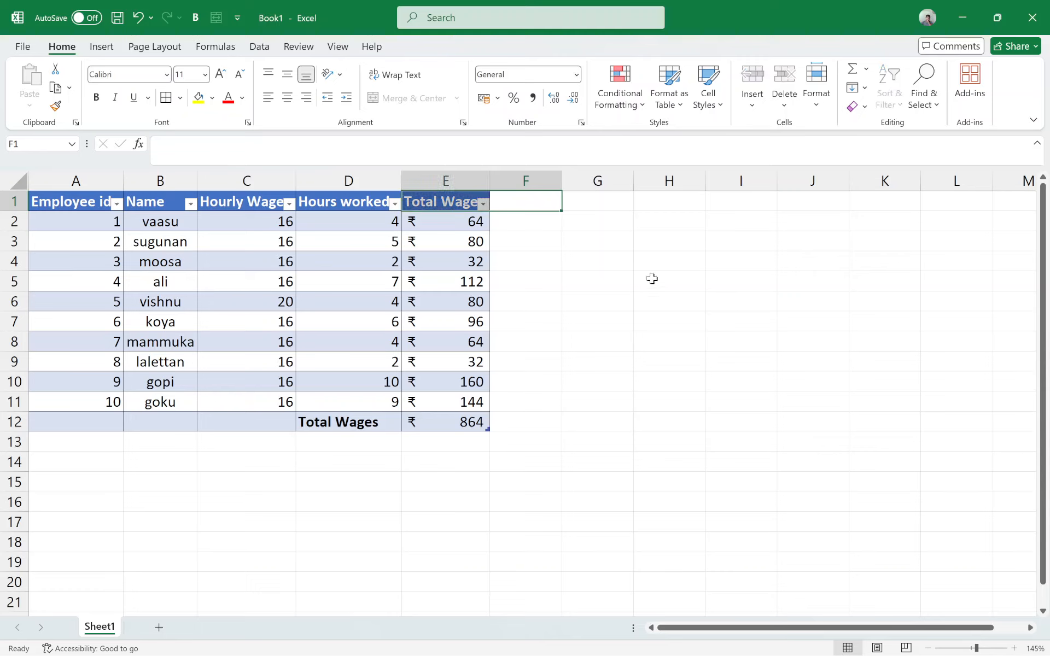
{"action": "left_click_drag", "start_coordinate": [66, 208], "coordinate": [469, 419]}
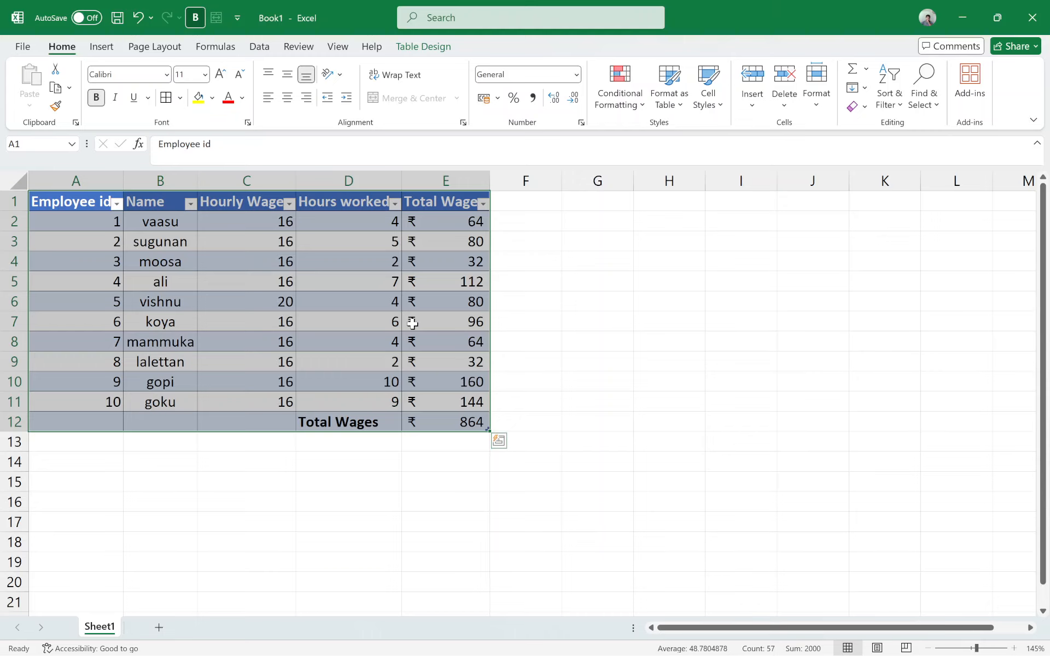
{"action": "scroll", "coordinate": [413, 325], "scroll_direction": "down", "scroll_amount": 2, "text": "ctrl"}
{"action": "key", "text": "ctrl+c"}
{"action": "mouse_move", "coordinate": [531, 243]}
{"action": "left_mouse_down"}
{"action": "mouse_move", "coordinate": [574, 258]}
{"action": "mouse_move", "coordinate": [534, 249]}
{"action": "left_mouse_up"}
{"action": "key", "text": "ctrl+v"}
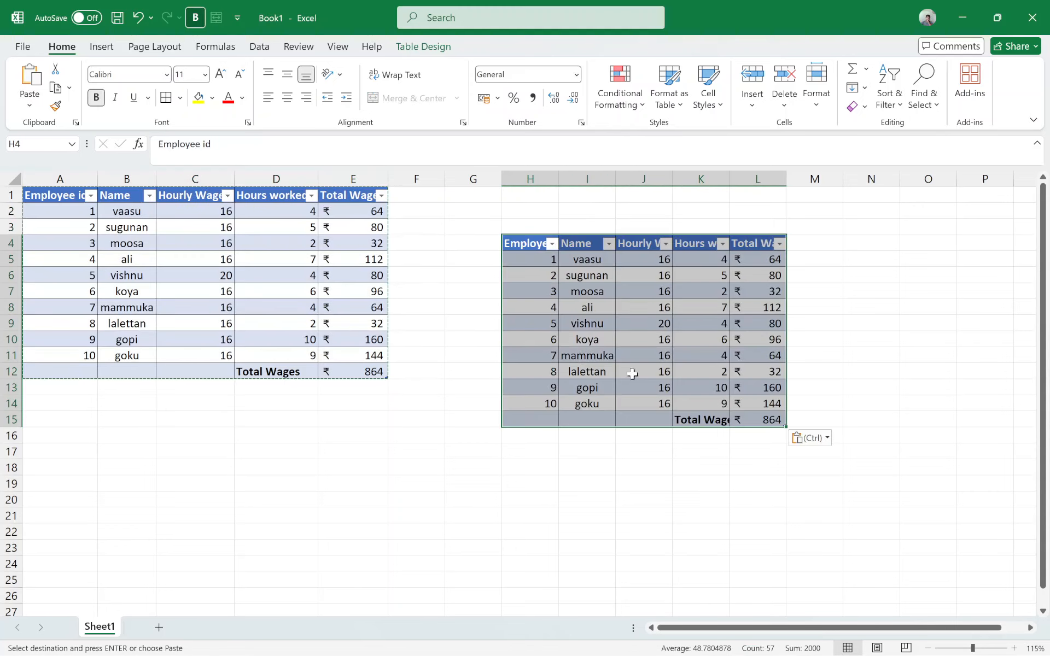
{"action": "left_click", "coordinate": [634, 386]}
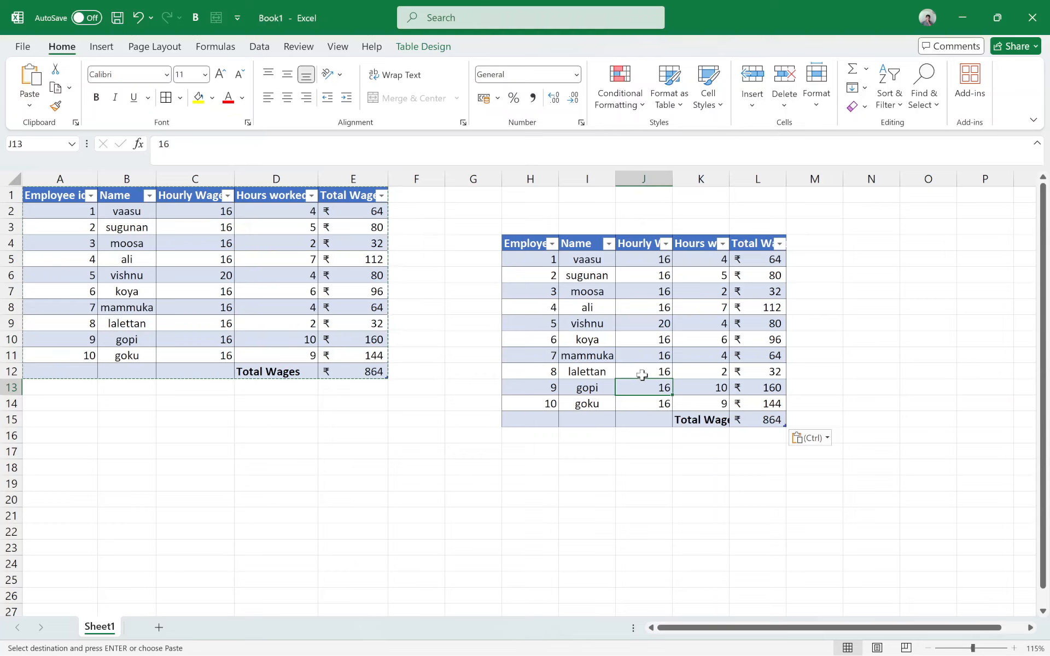
{"action": "key", "text": "ctrl+z"}
{"action": "left_click", "coordinate": [532, 377]}
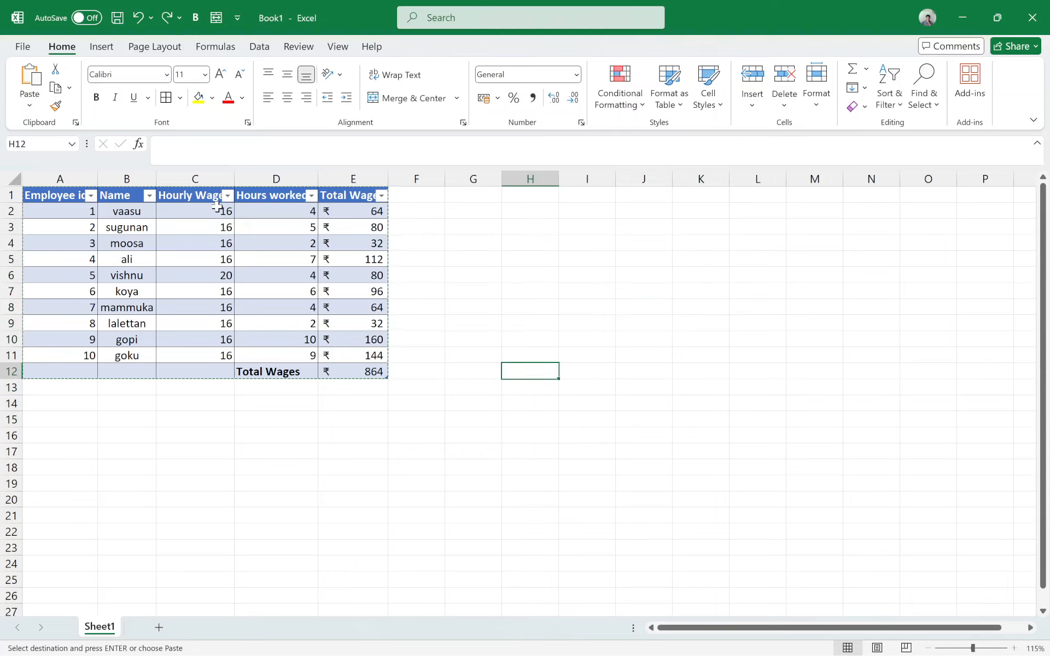
Step: Copy the wage table A1:E12 and paste only its values at I8
{"action": "left_click", "coordinate": [70, 198]}
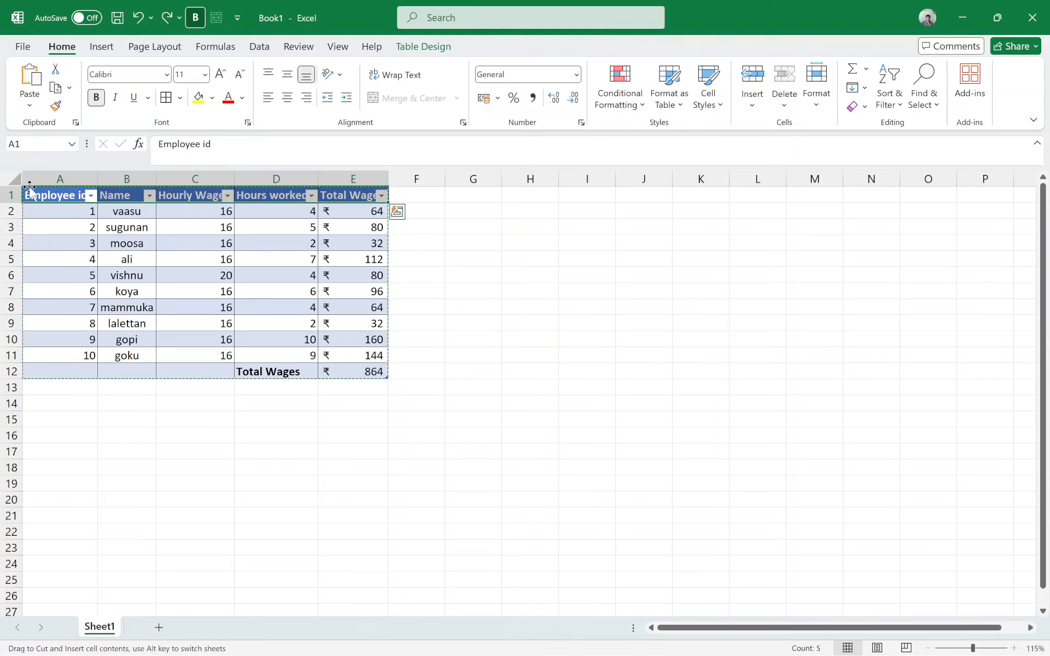
{"action": "left_click", "coordinate": [458, 408]}
{"action": "left_click_drag", "start_coordinate": [60, 196], "coordinate": [370, 373]}
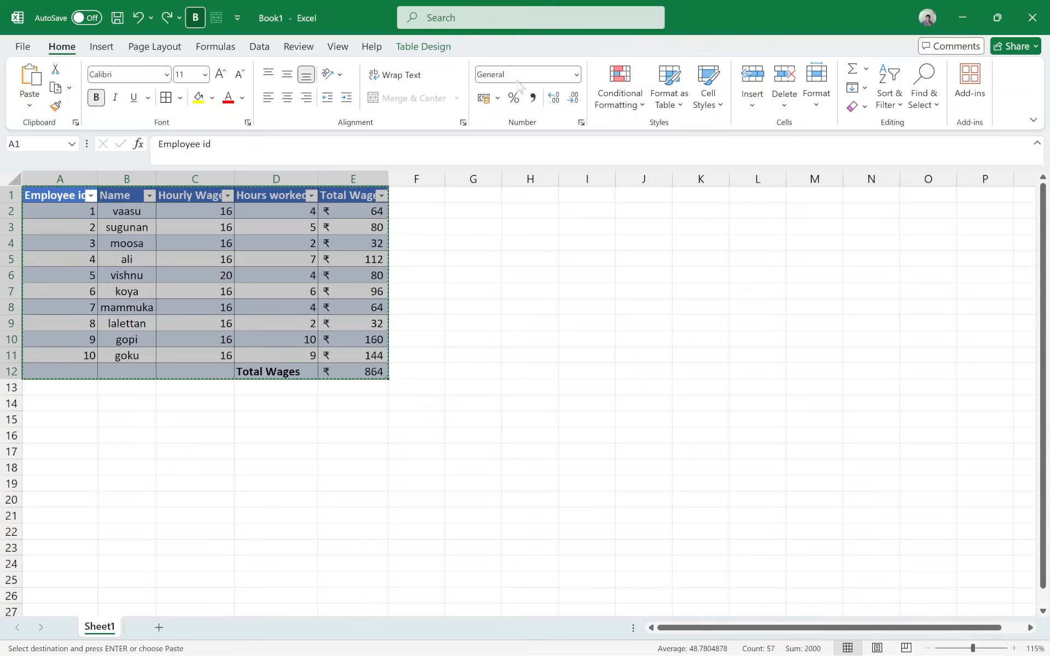
{"action": "right_click", "coordinate": [136, 234]}
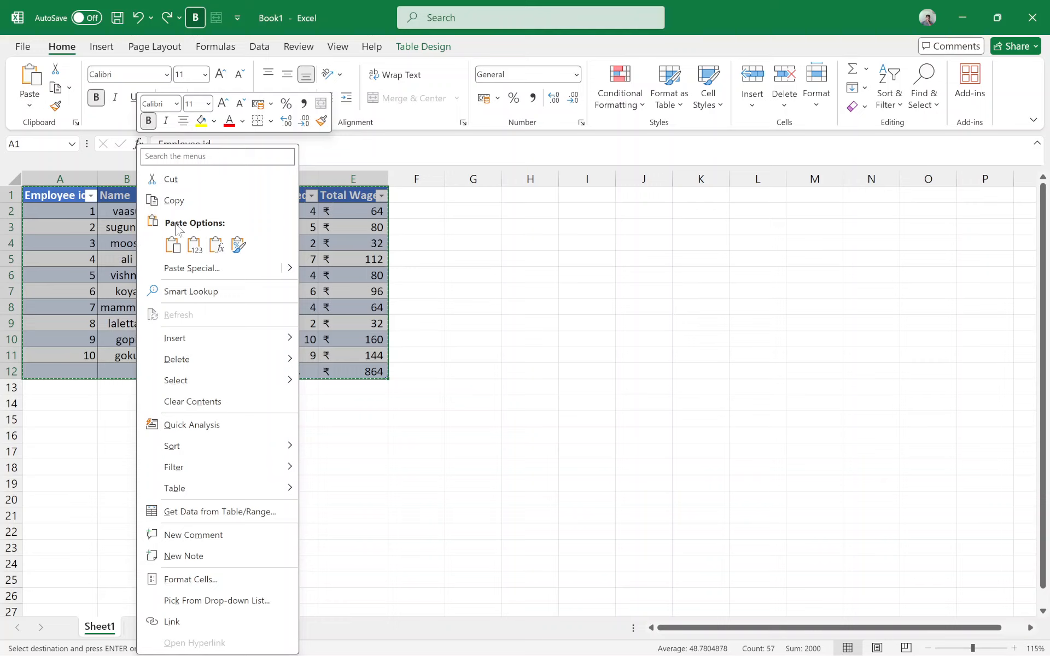
{"action": "mouse_move", "coordinate": [207, 338]}
{"action": "mouse_move", "coordinate": [223, 381]}
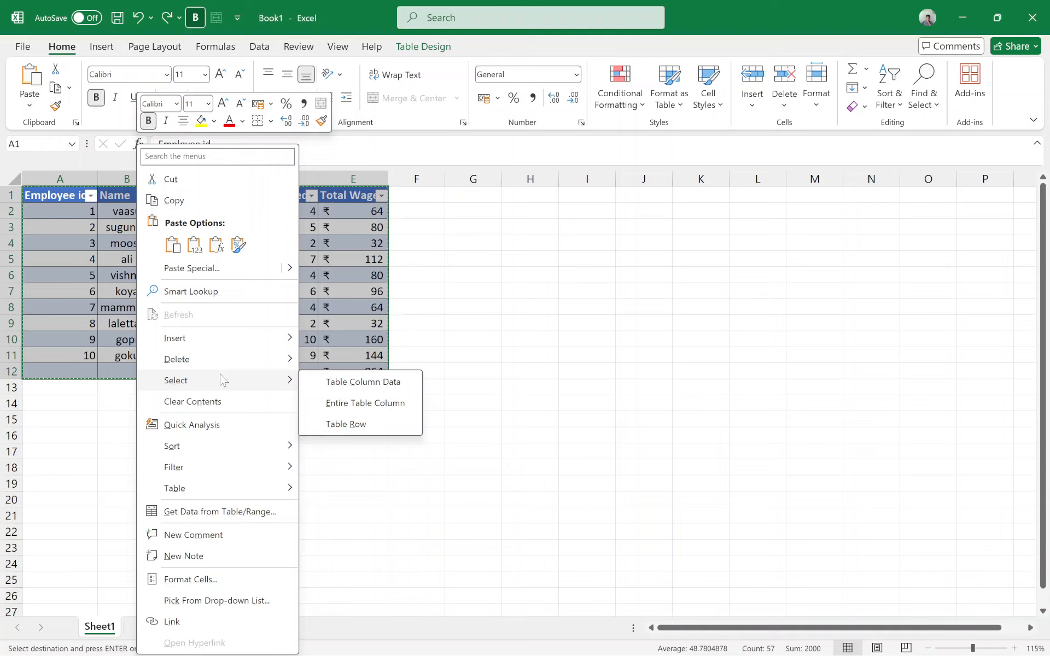
{"action": "left_click", "coordinate": [171, 201]}
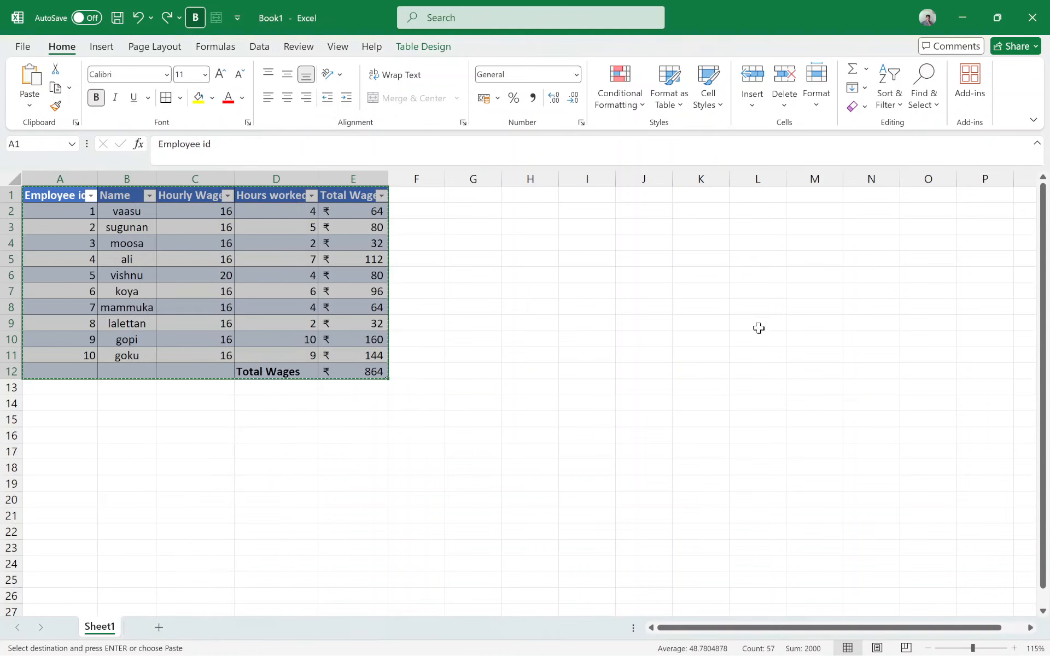
{"action": "left_click", "coordinate": [610, 308]}
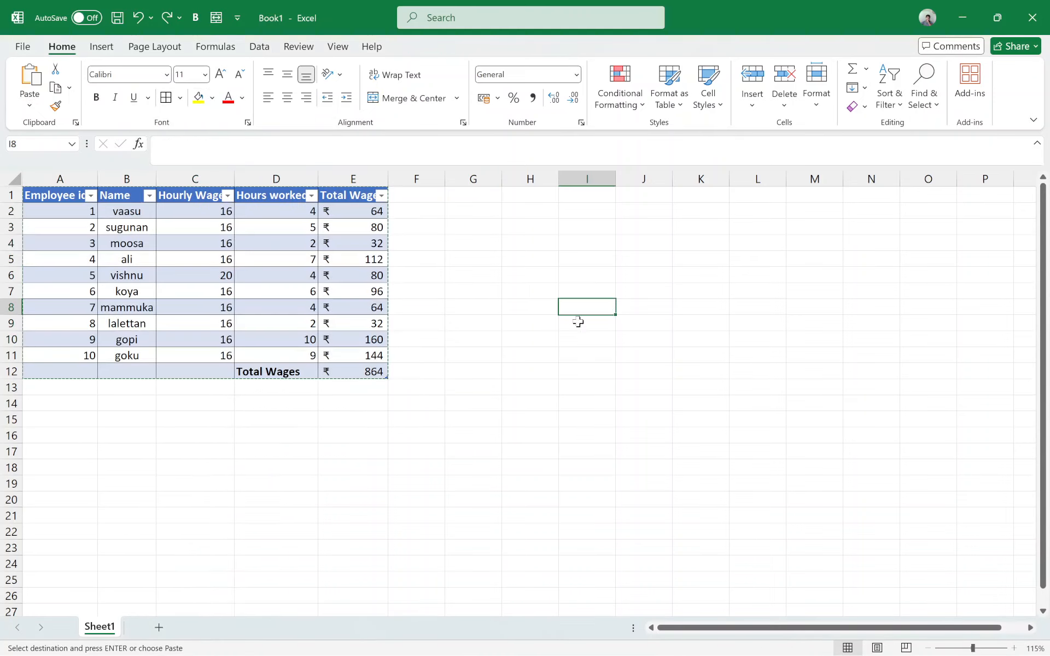
{"action": "right_click", "coordinate": [587, 313]}
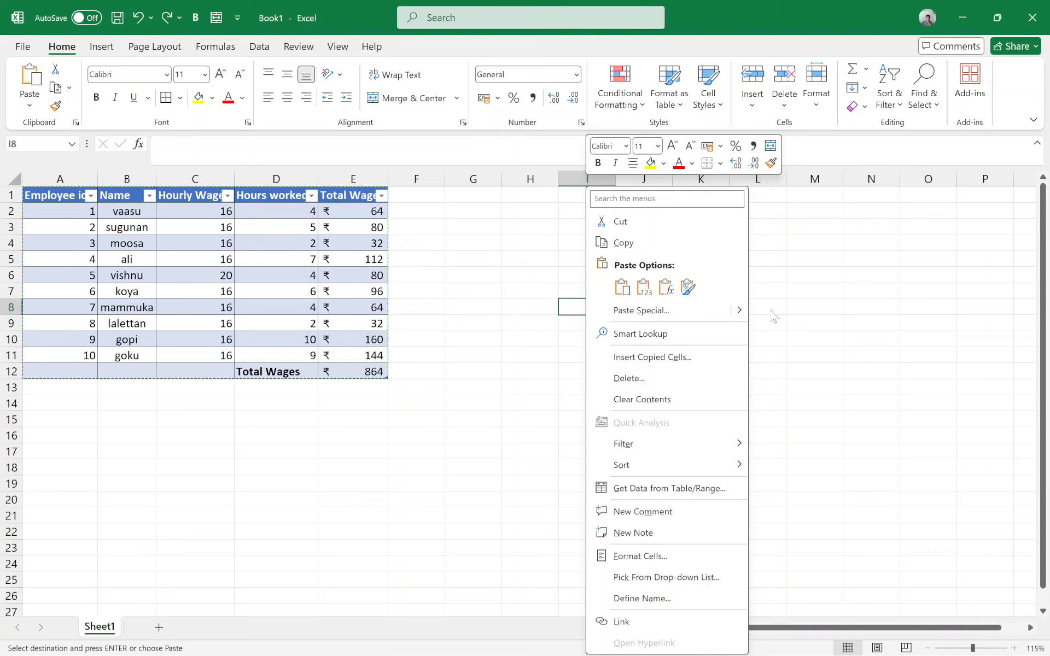
{"action": "mouse_move", "coordinate": [744, 313]}
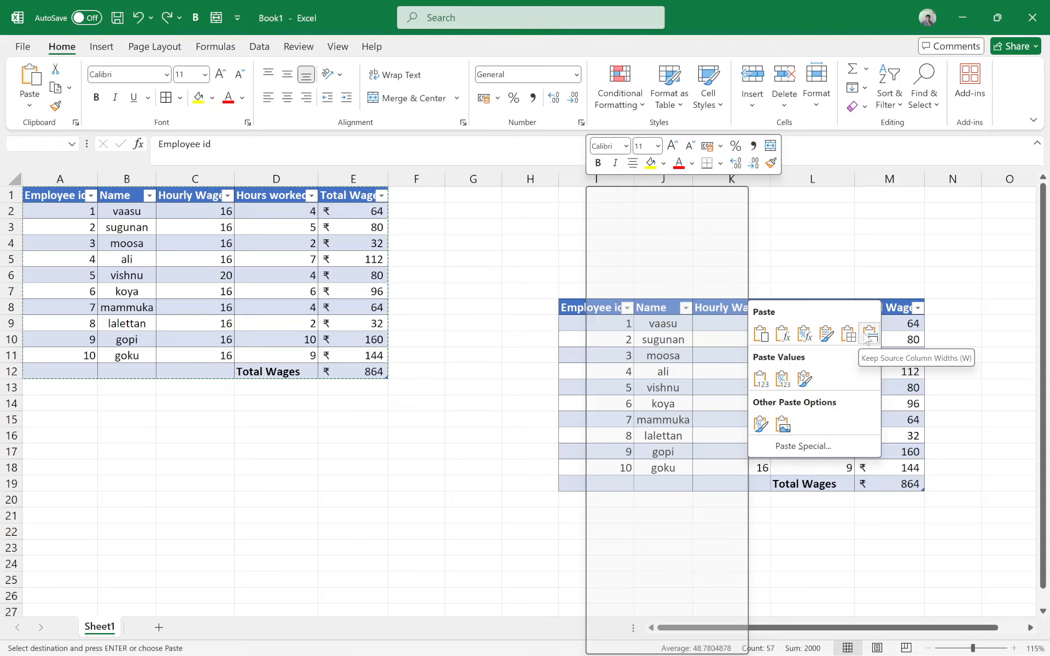
{"action": "left_click", "coordinate": [758, 383]}
{"action": "left_click", "coordinate": [544, 328]}
Step: Compare the contents of the pasted Total Wage cells in column M with the original total formula in E12
{"action": "left_click", "coordinate": [831, 479]}
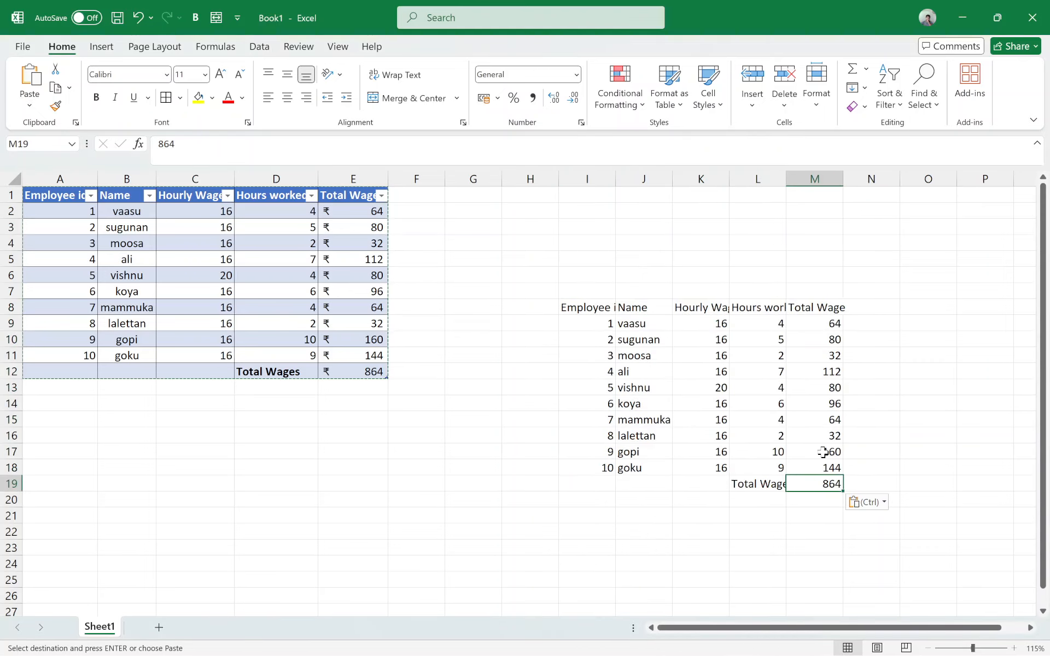
{"action": "left_click", "coordinate": [823, 447]}
{"action": "left_click", "coordinate": [823, 420]}
{"action": "left_click", "coordinate": [830, 387]}
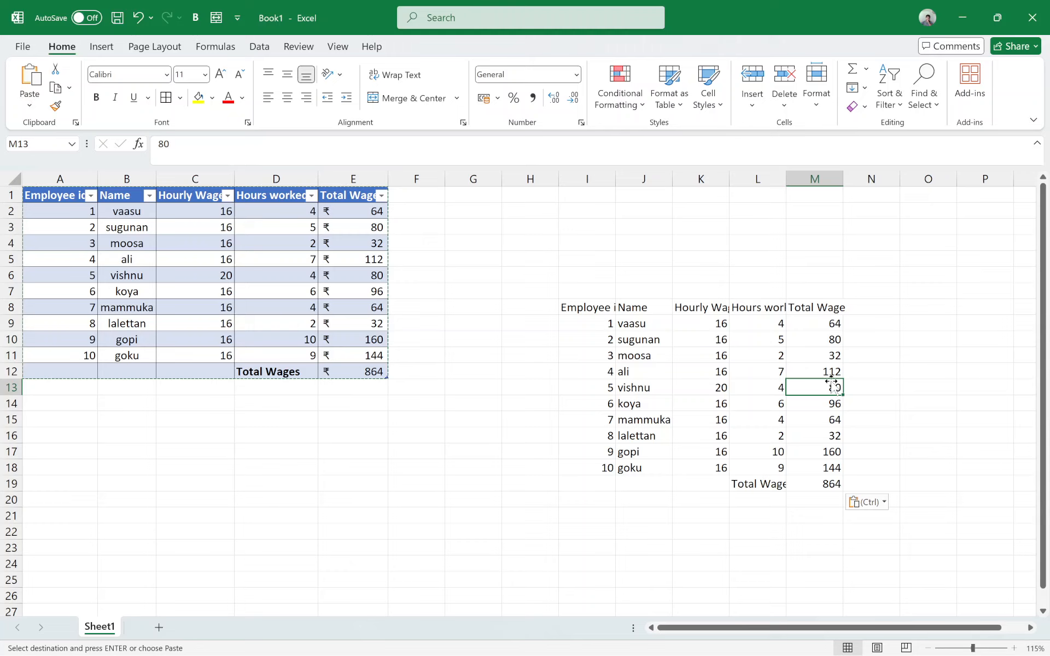
{"action": "left_click", "coordinate": [372, 375]}
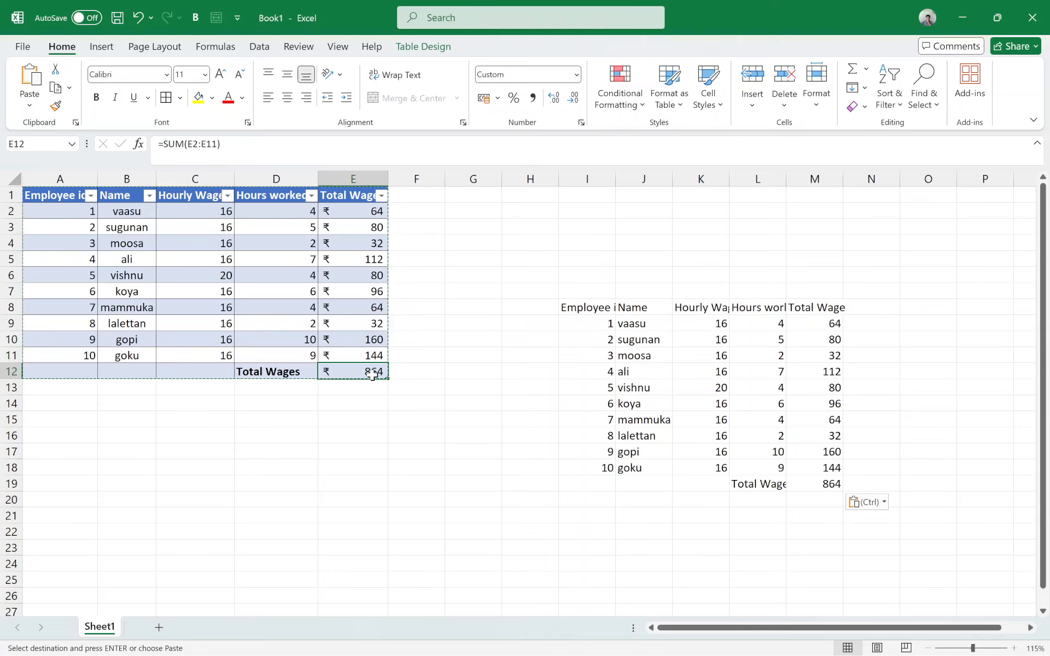
{"action": "left_click", "coordinate": [830, 485]}
{"action": "left_click", "coordinate": [599, 341]}
Step: Paste the copied wage table with its formulas and formatting at F21
{"action": "scroll", "coordinate": [492, 394], "scroll_direction": "down", "scroll_amount": 4}
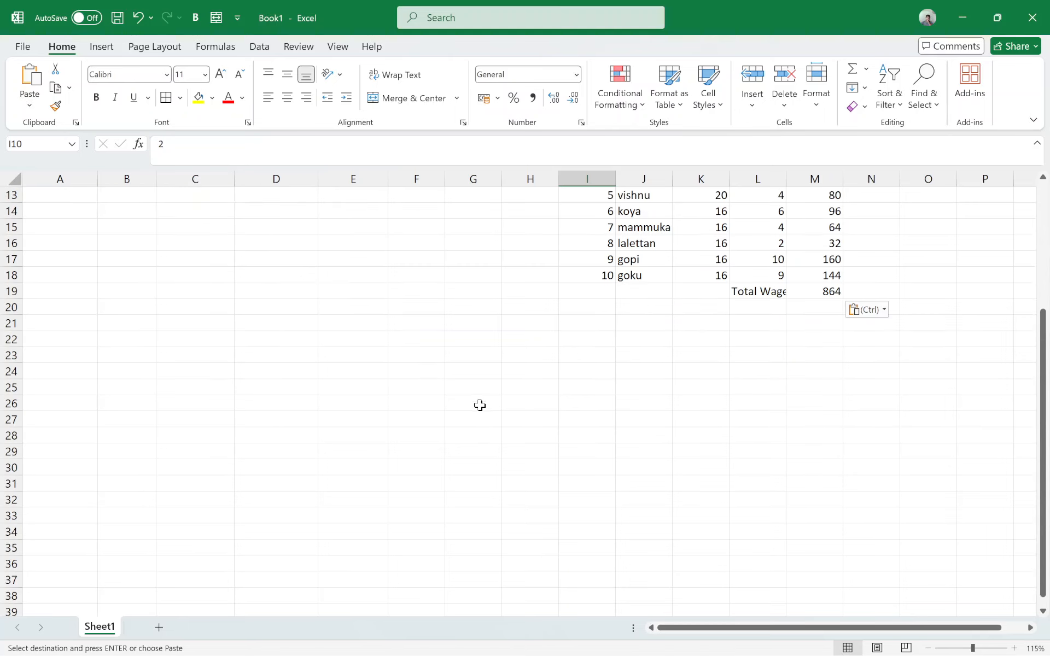
{"action": "left_click", "coordinate": [419, 323]}
{"action": "key", "text": "ctrl+v"}
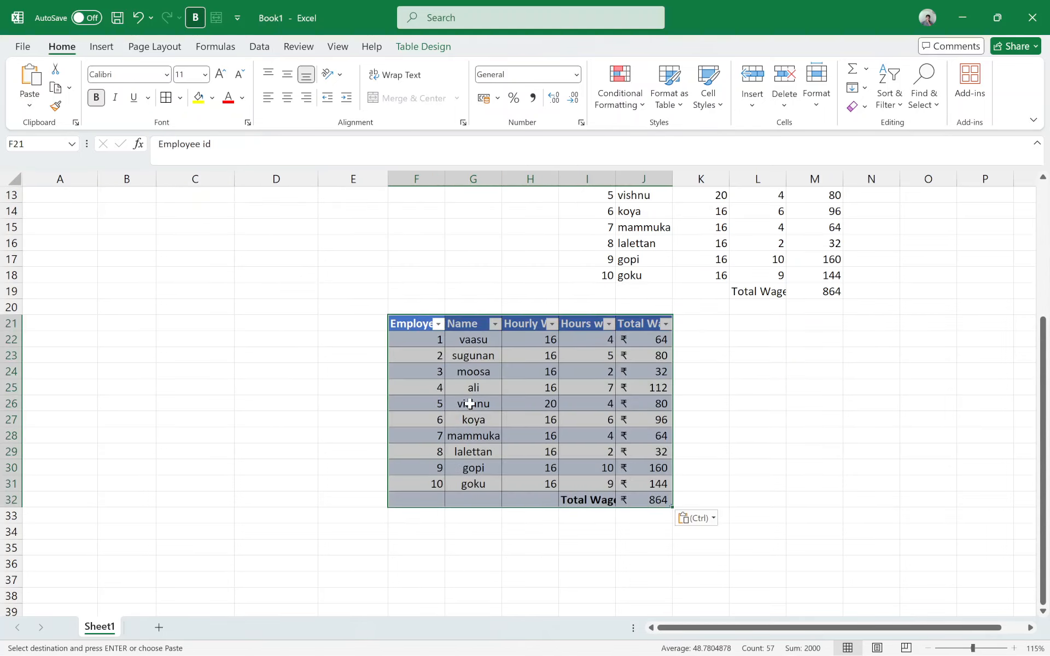
{"action": "scroll", "coordinate": [470, 397], "scroll_direction": "up", "scroll_amount": 4}
{"action": "scroll", "coordinate": [469, 397], "scroll_direction": "down", "scroll_amount": 5}
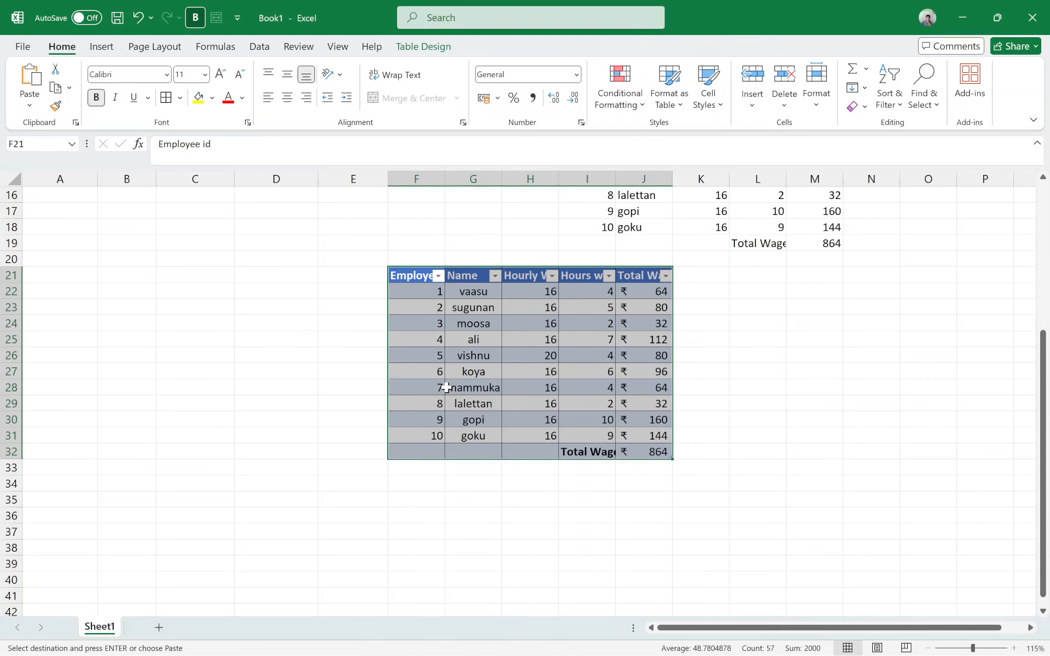
{"action": "scroll", "coordinate": [441, 385], "scroll_direction": "up", "scroll_amount": 5}
Step: Examine the total wages formula in J32 of the table copy at F21
{"action": "left_click", "coordinate": [76, 216]}
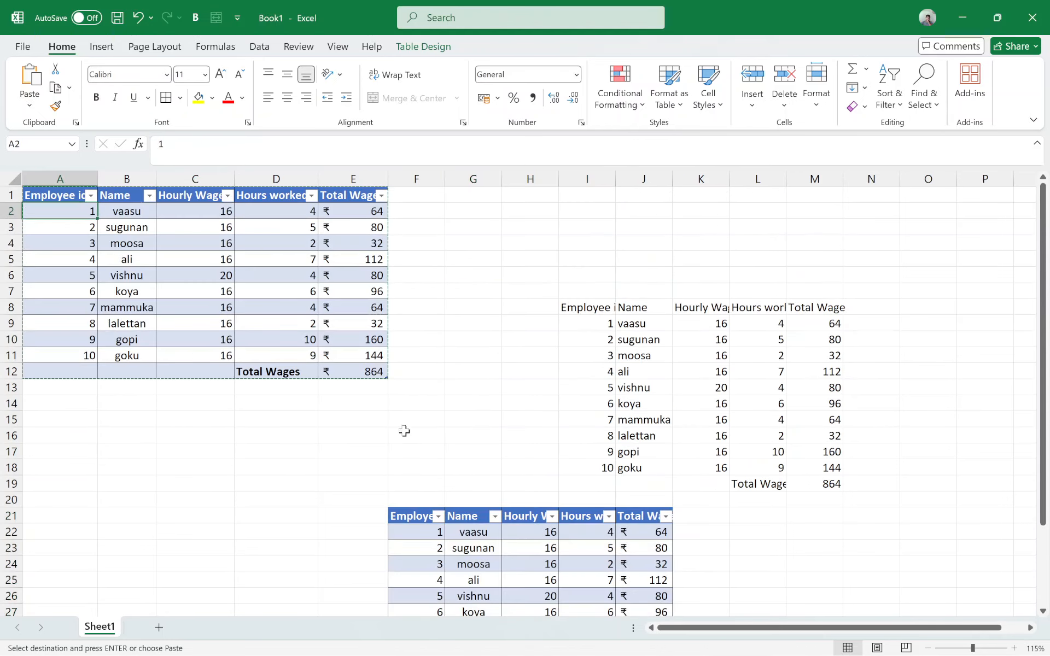
{"action": "scroll", "coordinate": [405, 431], "scroll_direction": "down", "scroll_amount": 3}
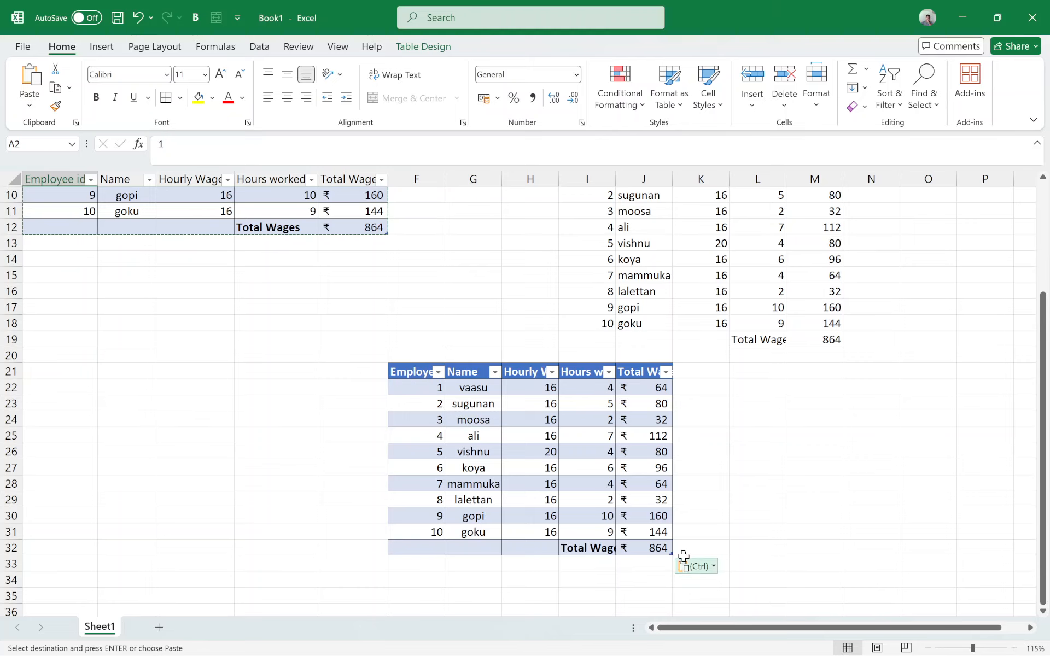
{"action": "left_click", "coordinate": [656, 547]}
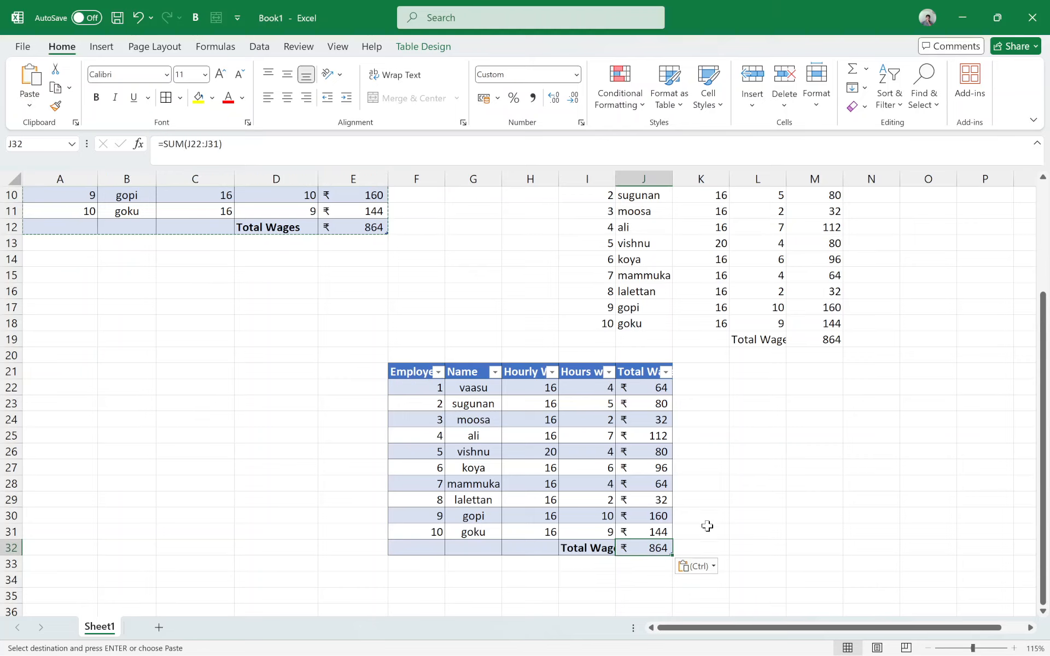
{"action": "scroll", "coordinate": [725, 456], "scroll_direction": "down", "scroll_amount": 3}
{"action": "scroll", "coordinate": [175, 378], "scroll_direction": "up", "scroll_amount": 4}
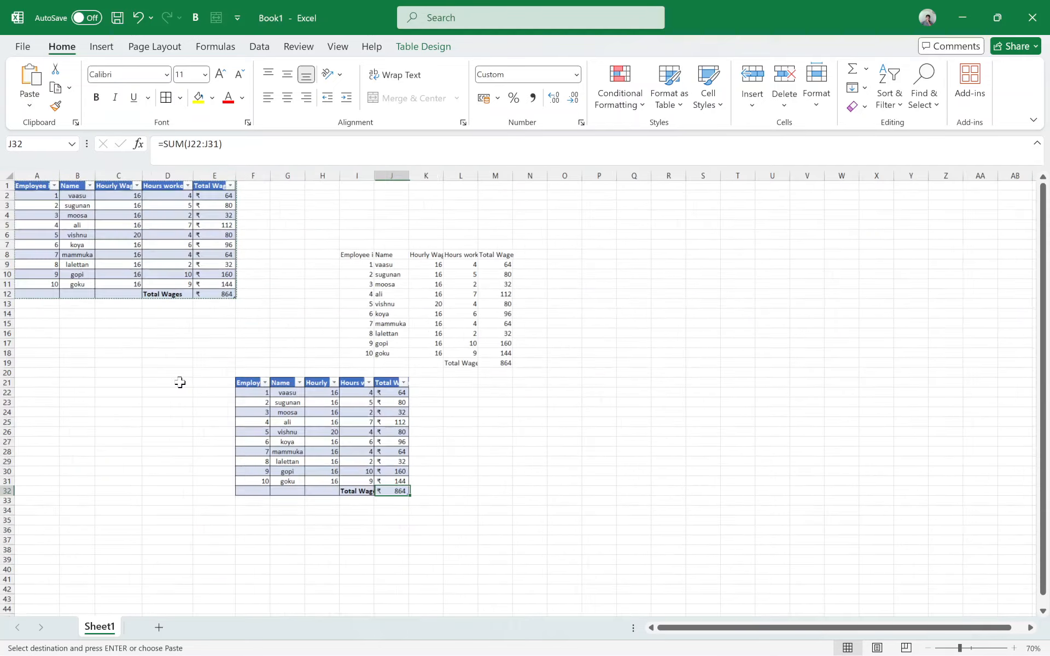
Step: Delete both pasted copies of the wage table by clearing the contents of the range F8:P38
{"action": "scroll", "coordinate": [642, 396], "scroll_direction": "down", "scroll_amount": 3}
{"action": "left_click_drag", "start_coordinate": [870, 562], "coordinate": [363, 290]}
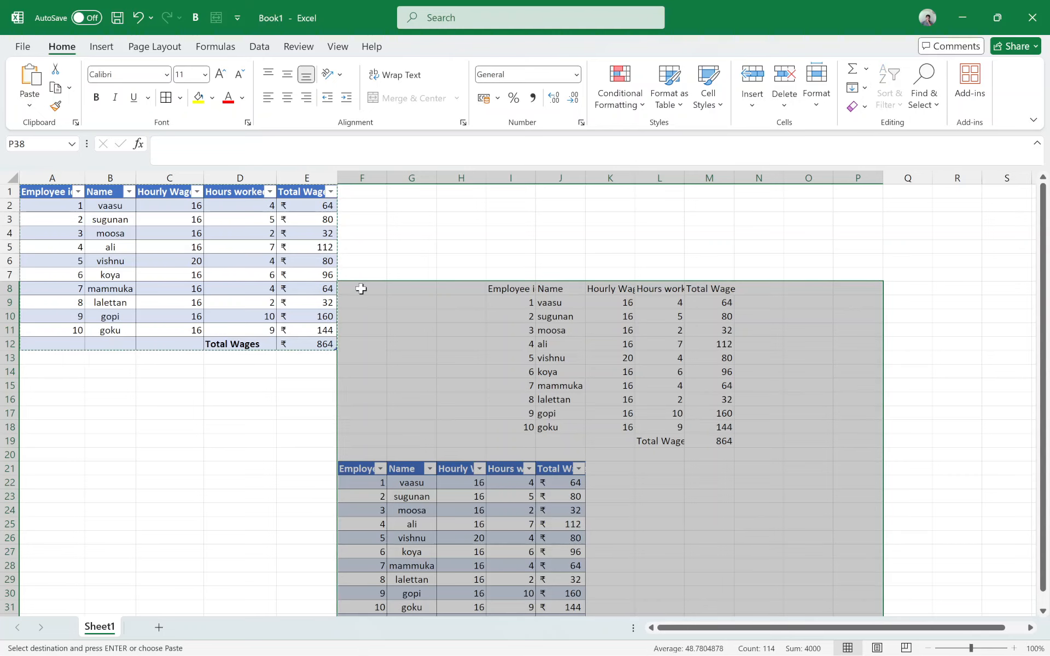
{"action": "key", "text": "Delete"}
{"action": "scroll", "coordinate": [435, 311], "scroll_direction": "up", "scroll_amount": 7}
{"action": "left_click", "coordinate": [625, 429]}
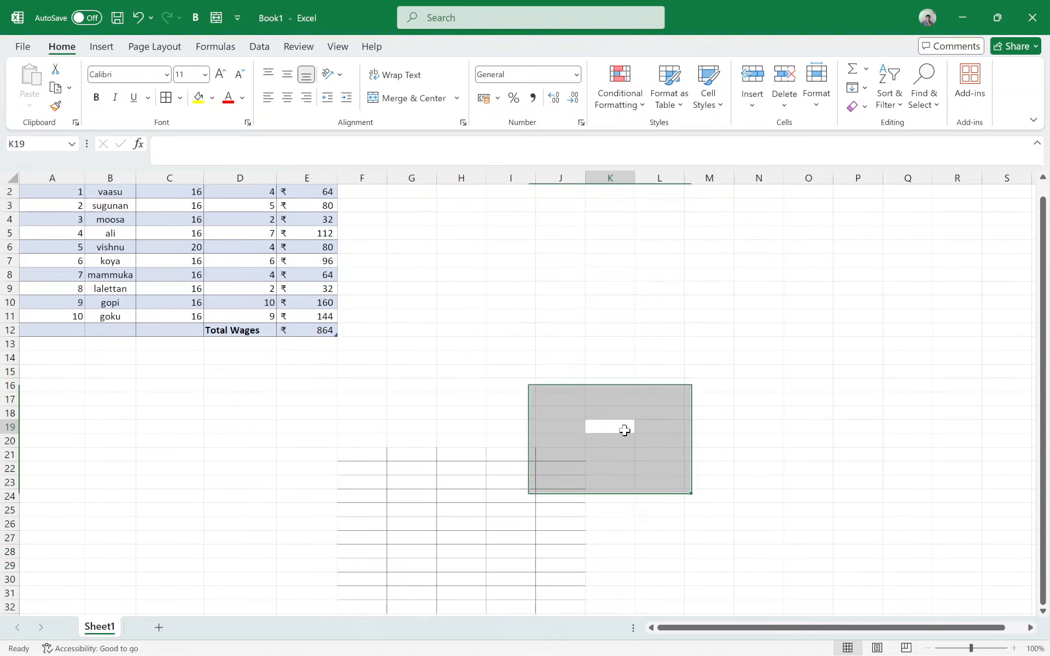
Step: Clear everything in the range F19:K35 to remove the leftover table borders
{"action": "scroll", "coordinate": [613, 488], "scroll_direction": "down", "scroll_amount": 1}
{"action": "scroll", "coordinate": [613, 482], "scroll_direction": "up", "scroll_amount": 1}
{"action": "scroll", "coordinate": [615, 465], "scroll_direction": "down", "scroll_amount": 1}
{"action": "scroll", "coordinate": [640, 426], "scroll_direction": "down", "scroll_amount": 3}
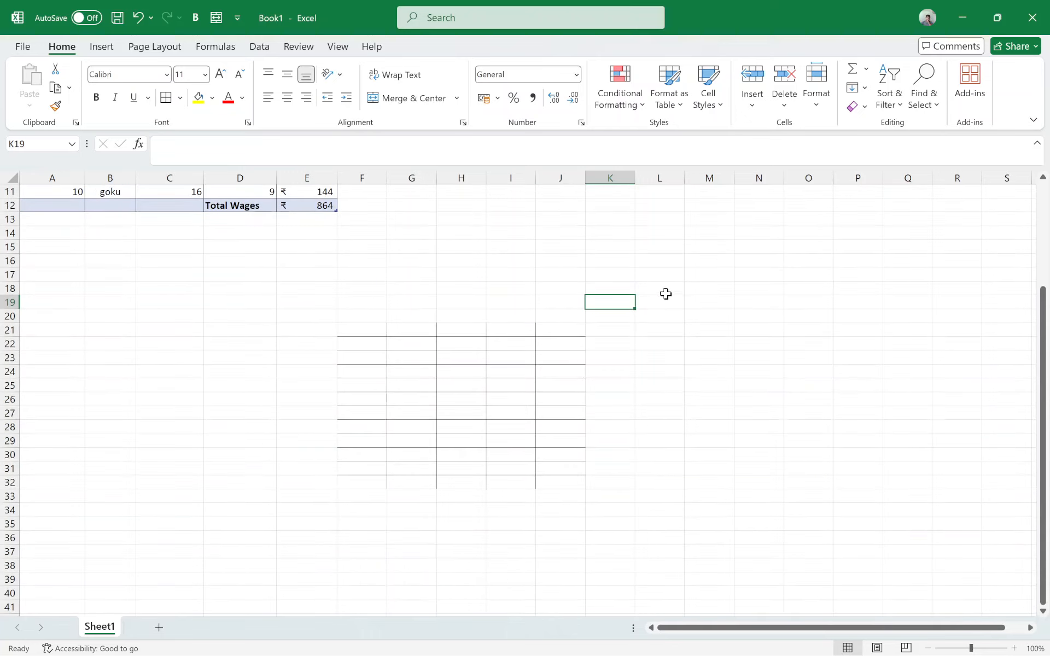
{"action": "left_click_drag", "start_coordinate": [624, 302], "coordinate": [360, 520]}
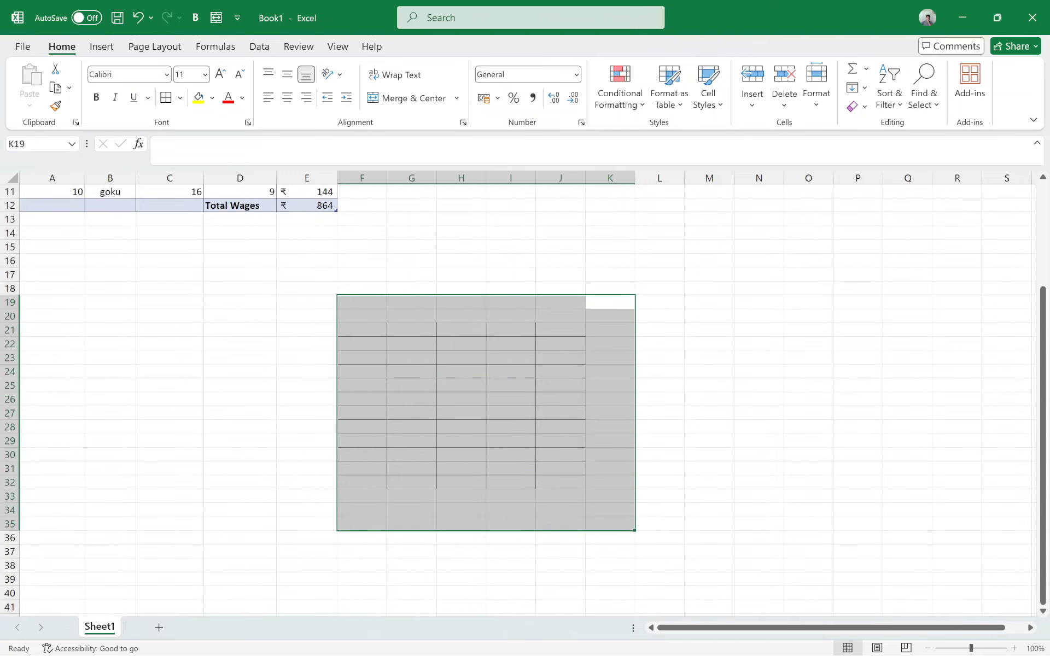
{"action": "left_click", "coordinate": [933, 113]}
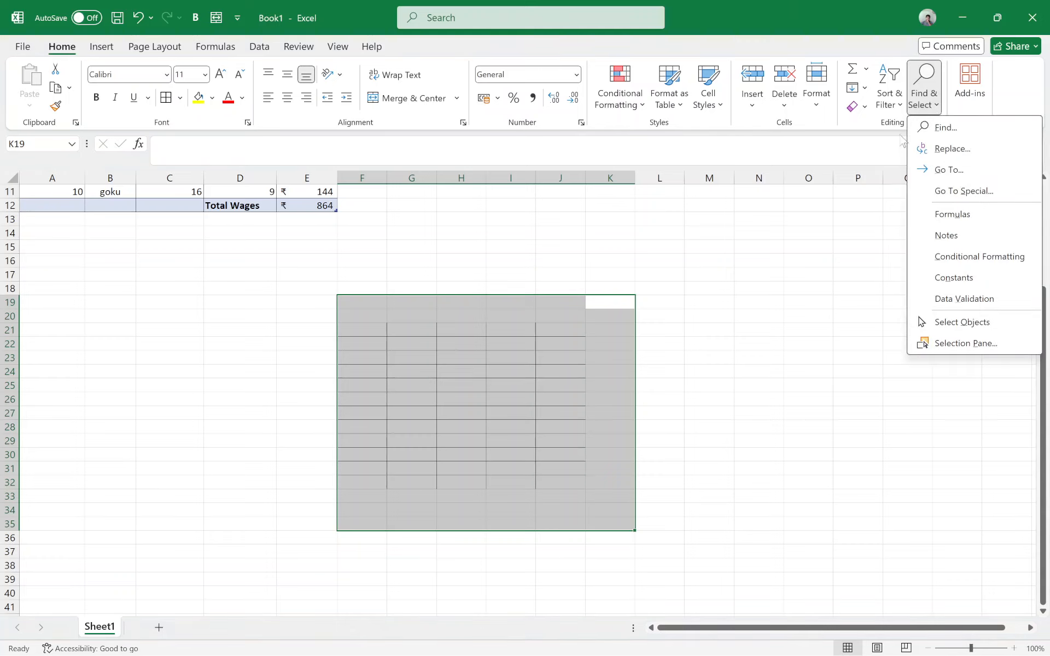
{"action": "left_click", "coordinate": [741, 7]}
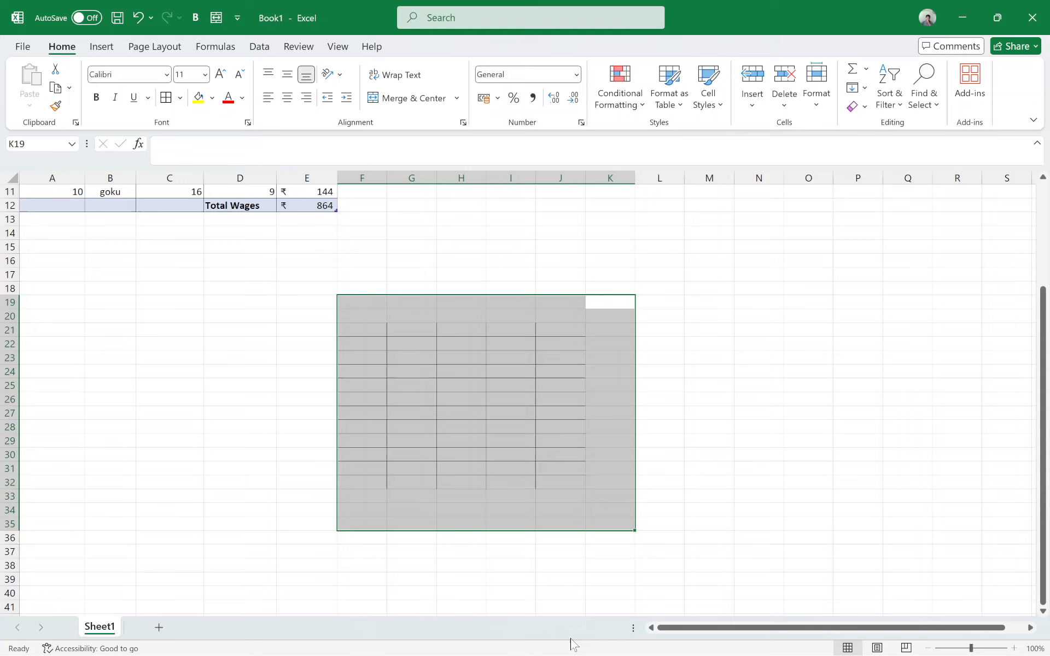
{"action": "left_click", "coordinate": [863, 108]}
{"action": "left_click", "coordinate": [877, 132]}
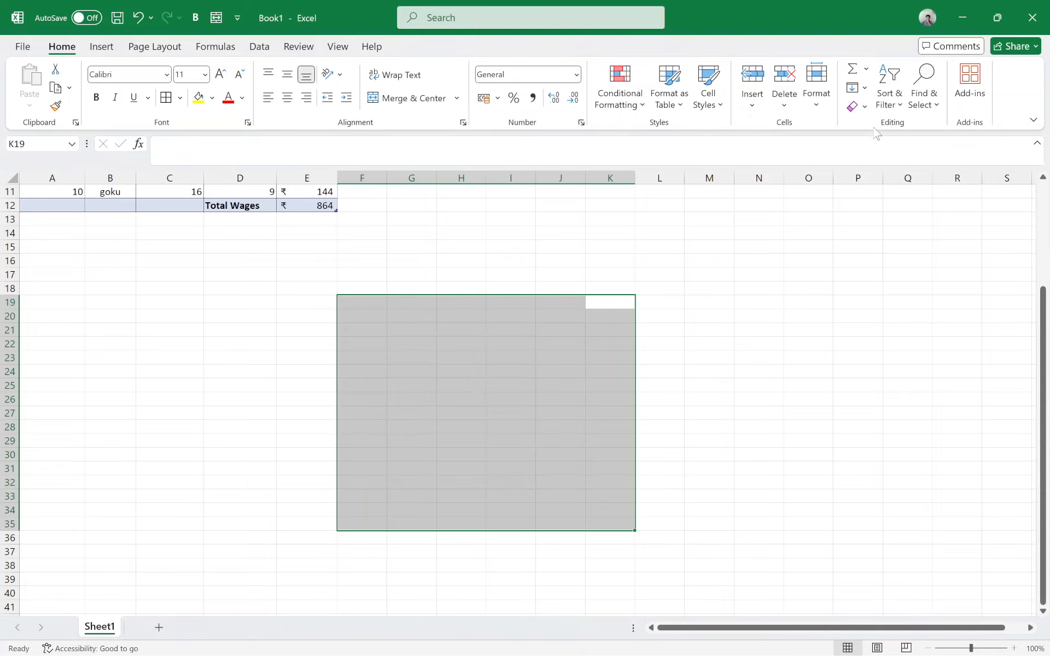
{"action": "left_click", "coordinate": [525, 471]}
Step: Undo the last two clearing operations to bring back both pasted copies of the wage table
{"action": "scroll", "coordinate": [763, 344], "scroll_direction": "down", "scroll_amount": 1}
{"action": "scroll", "coordinate": [763, 343], "scroll_direction": "up", "scroll_amount": 5}
{"action": "key", "text": "ctrl+z"}
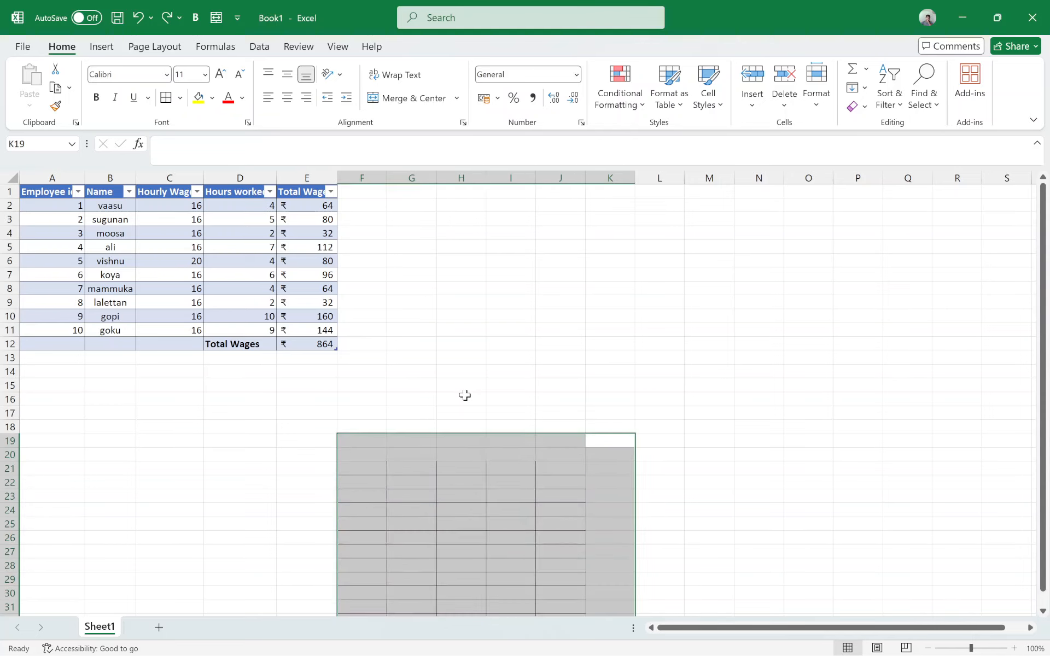
{"action": "key", "text": "ctrl+z"}
{"action": "left_click", "coordinate": [725, 445]}
{"action": "scroll", "coordinate": [746, 354], "scroll_direction": "down", "scroll_amount": 2}
{"action": "scroll", "coordinate": [745, 354], "scroll_direction": "up", "scroll_amount": 3}
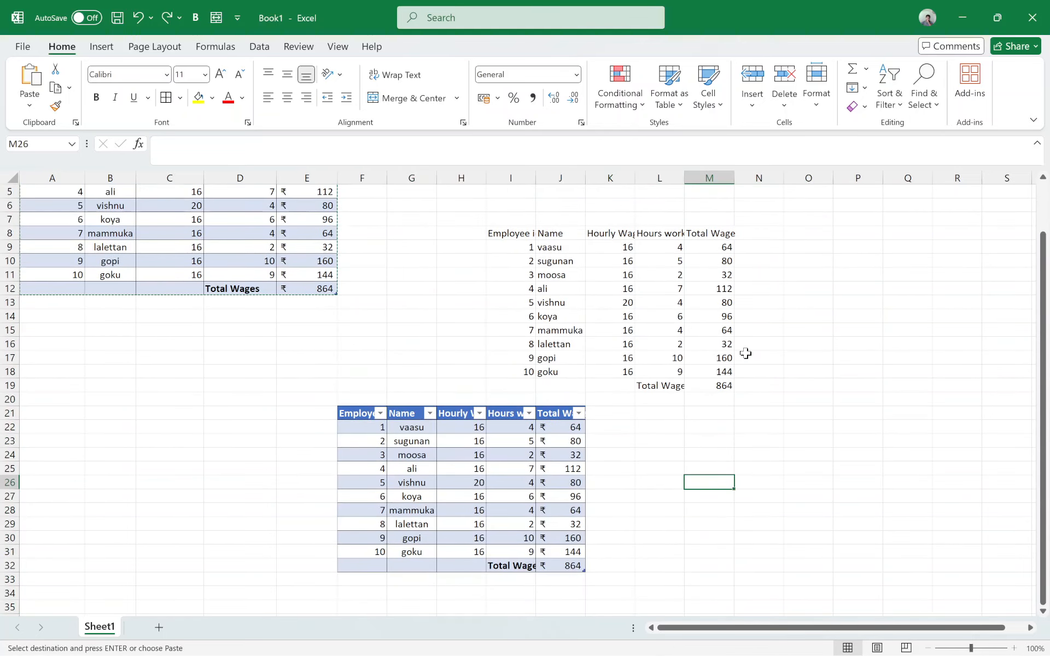
Step: Remove both pasted wage table copies with Clear All on the range F6:O36
{"action": "scroll", "coordinate": [745, 354], "scroll_direction": "up", "scroll_amount": 2}
{"action": "scroll", "coordinate": [746, 354], "scroll_direction": "down", "scroll_amount": 1, "text": "ctrl"}
{"action": "left_click_drag", "start_coordinate": [705, 247], "coordinate": [306, 597]}
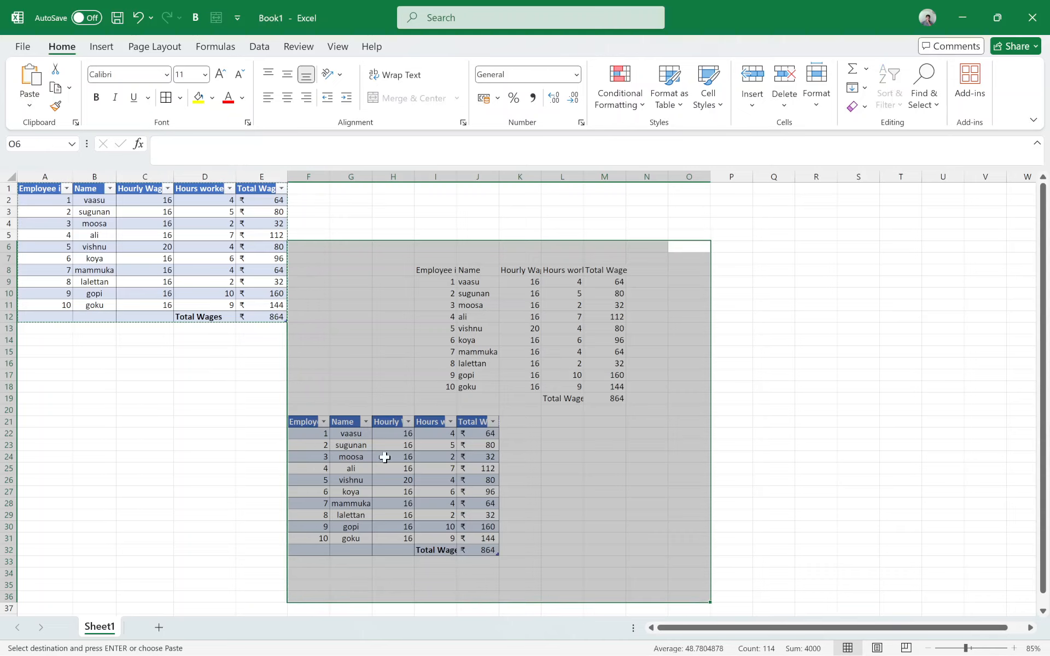
{"action": "left_click", "coordinate": [856, 106]}
{"action": "left_click", "coordinate": [862, 126]}
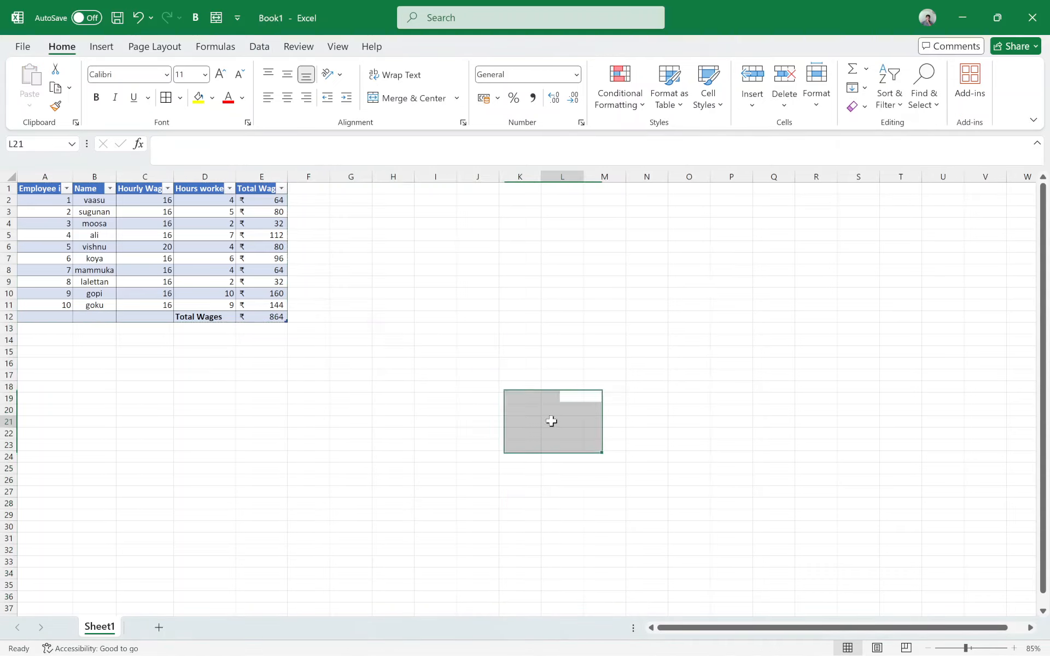
{"action": "left_click", "coordinate": [551, 420]}
{"action": "left_click_drag", "start_coordinate": [436, 307], "coordinate": [564, 444]}
{"action": "left_click", "coordinate": [314, 410]}
{"action": "left_click_drag", "start_coordinate": [298, 362], "coordinate": [254, 189]}
{"action": "left_click", "coordinate": [431, 412]}
{"action": "left_click", "coordinate": [255, 273]}
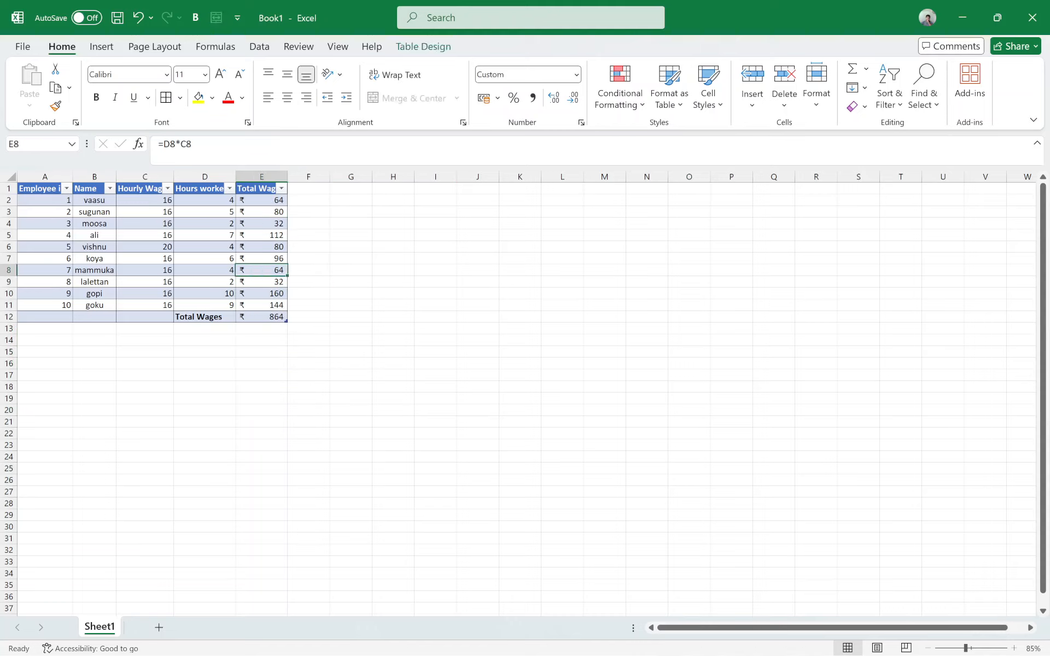
{"action": "left_click", "coordinate": [309, 328]}
{"action": "left_click_drag", "start_coordinate": [309, 364], "coordinate": [265, 188]}
{"action": "left_click", "coordinate": [354, 447]}
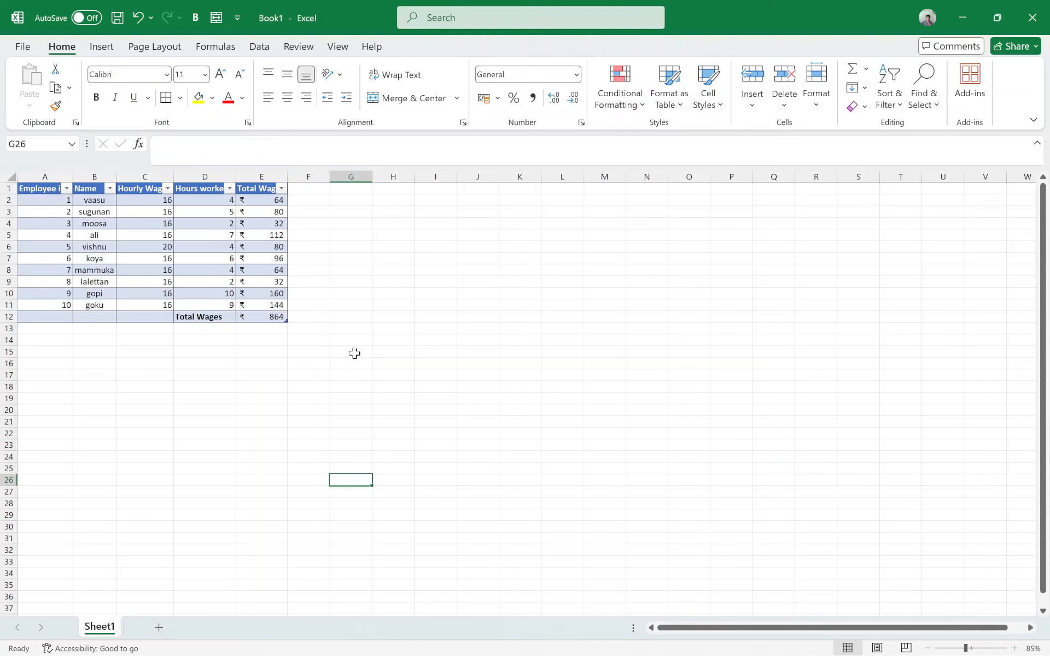
Step: Clear only the formats of the range E2:G12 covering the Total Wage values, and undo it
{"action": "left_click_drag", "start_coordinate": [351, 316], "coordinate": [268, 200]}
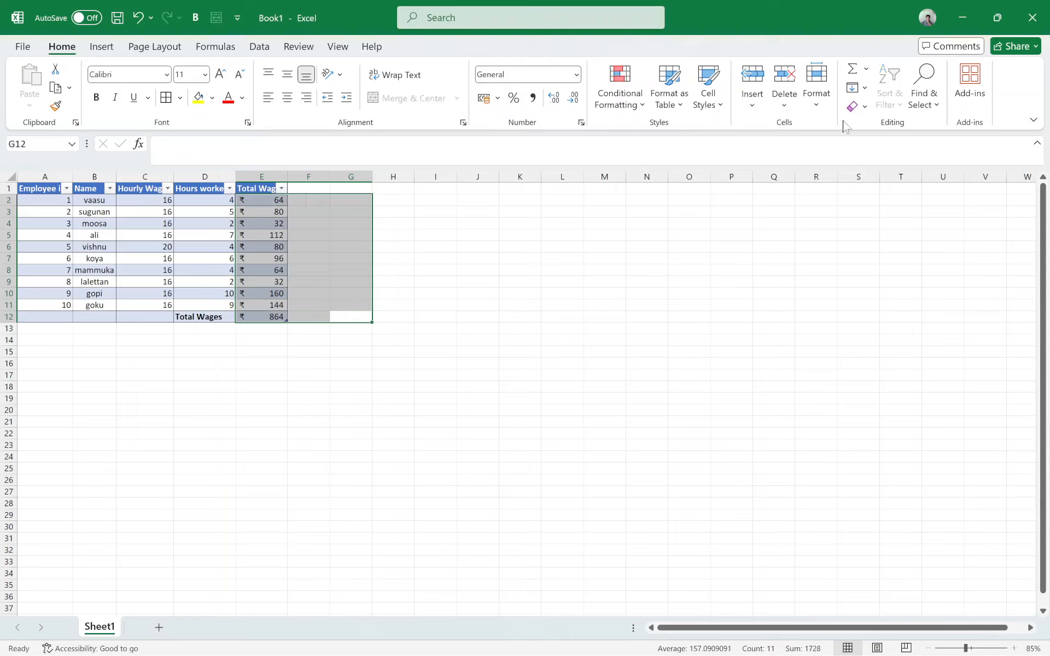
{"action": "left_click", "coordinate": [863, 106]}
{"action": "left_click", "coordinate": [884, 149]}
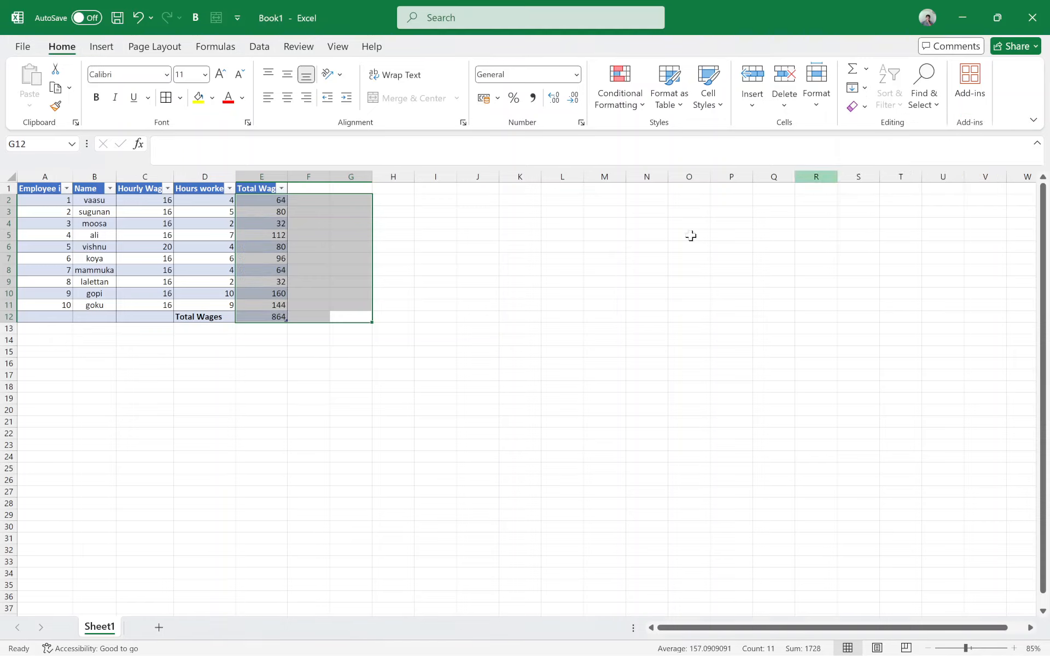
{"action": "left_click", "coordinate": [478, 351]}
{"action": "left_click", "coordinate": [271, 247]}
{"action": "left_click", "coordinate": [340, 351]}
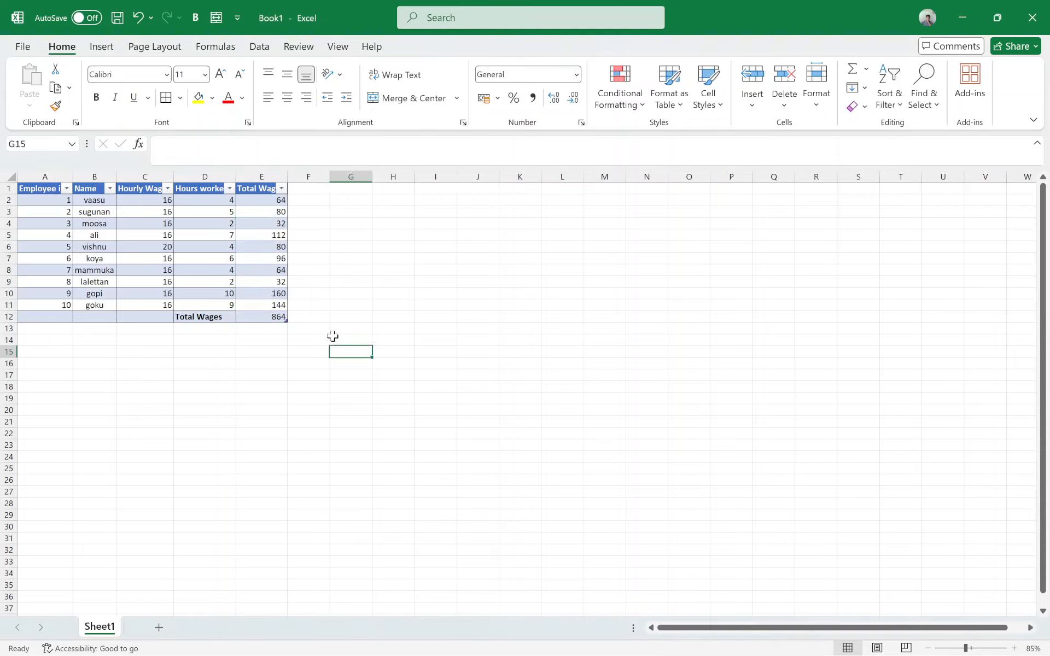
{"action": "key", "text": "ctrl+z"}
Step: Clear only the contents of the range E2:H19 covering the Total Wage column, and undo it
{"action": "left_click_drag", "start_coordinate": [393, 398], "coordinate": [265, 194]}
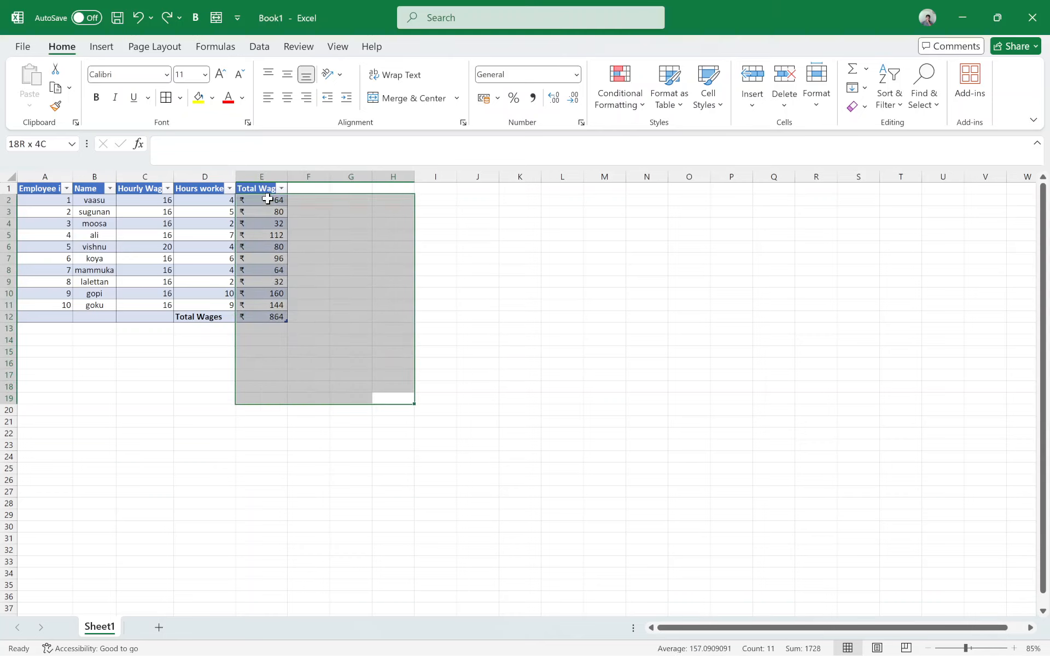
{"action": "left_click", "coordinate": [864, 106]}
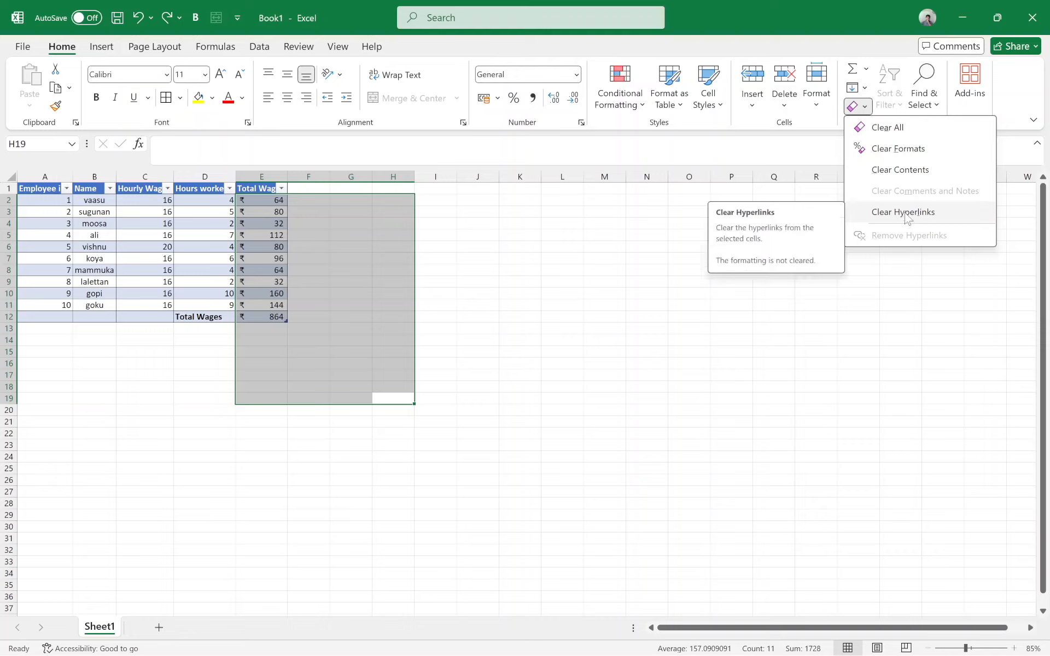
{"action": "left_click", "coordinate": [904, 171]}
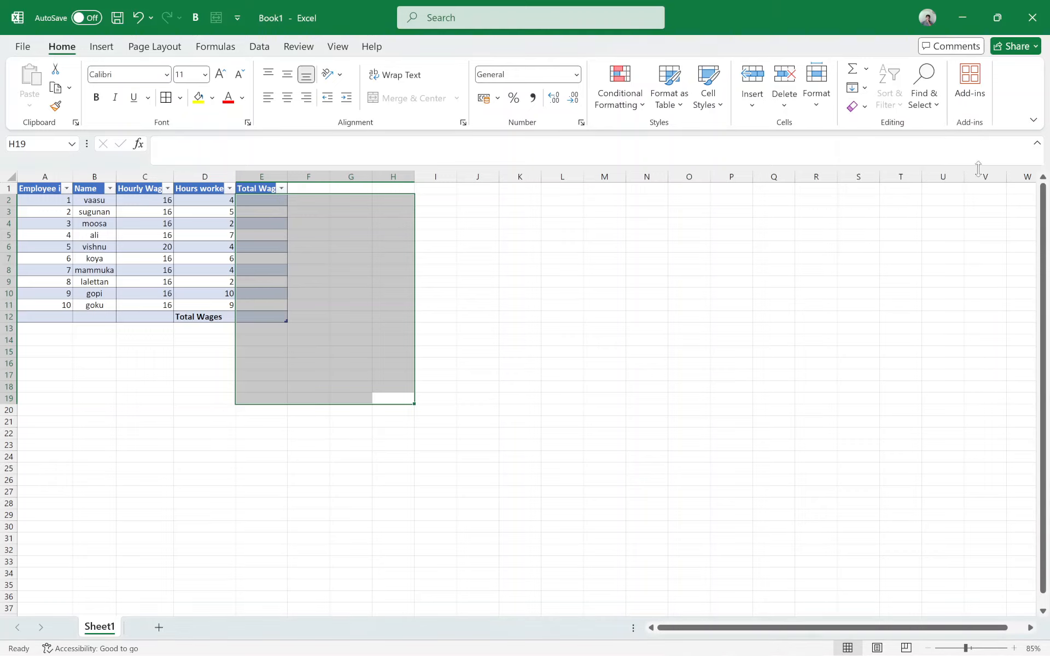
{"action": "key", "text": "ctrl+z"}
Step: Apply Clear All to the range E2:H19 covering the Total Wage column, and undo it
{"action": "left_click", "coordinate": [853, 106]}
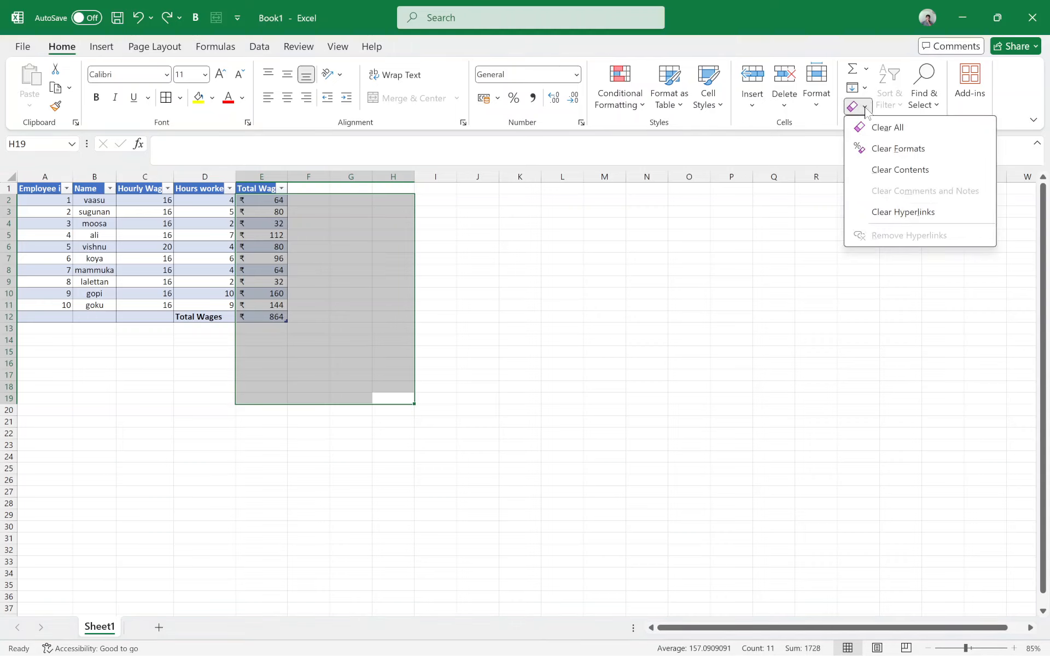
{"action": "left_click", "coordinate": [875, 129]}
{"action": "key", "text": "ctrl+z"}
{"action": "left_click", "coordinate": [368, 371]}
{"action": "left_click", "coordinate": [253, 204], "text": "shift"}
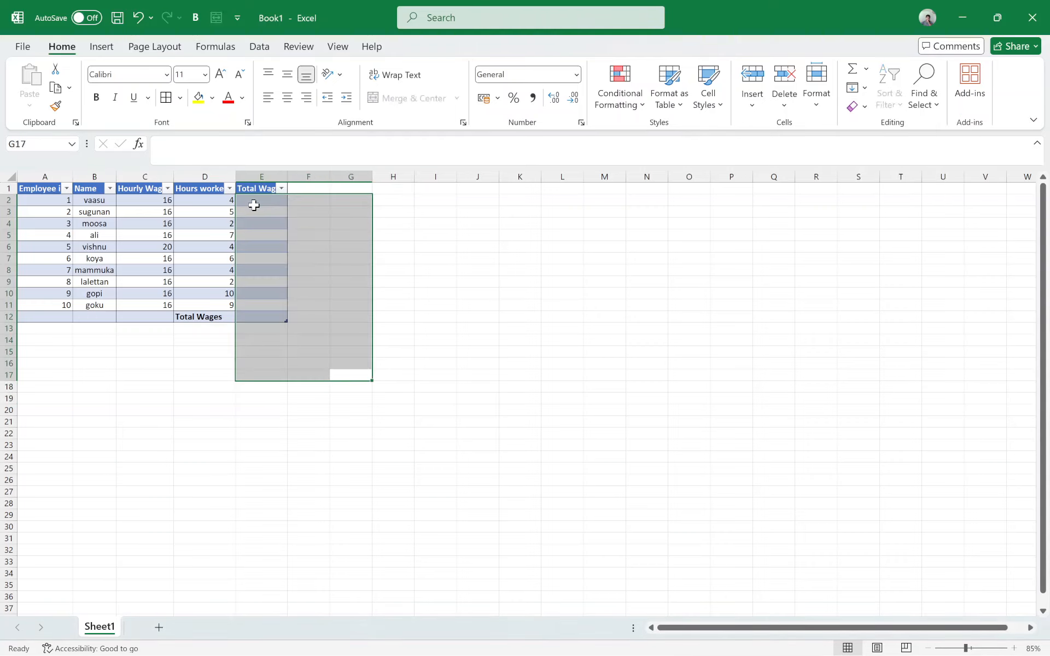
{"action": "key", "text": "ctrl+z"}
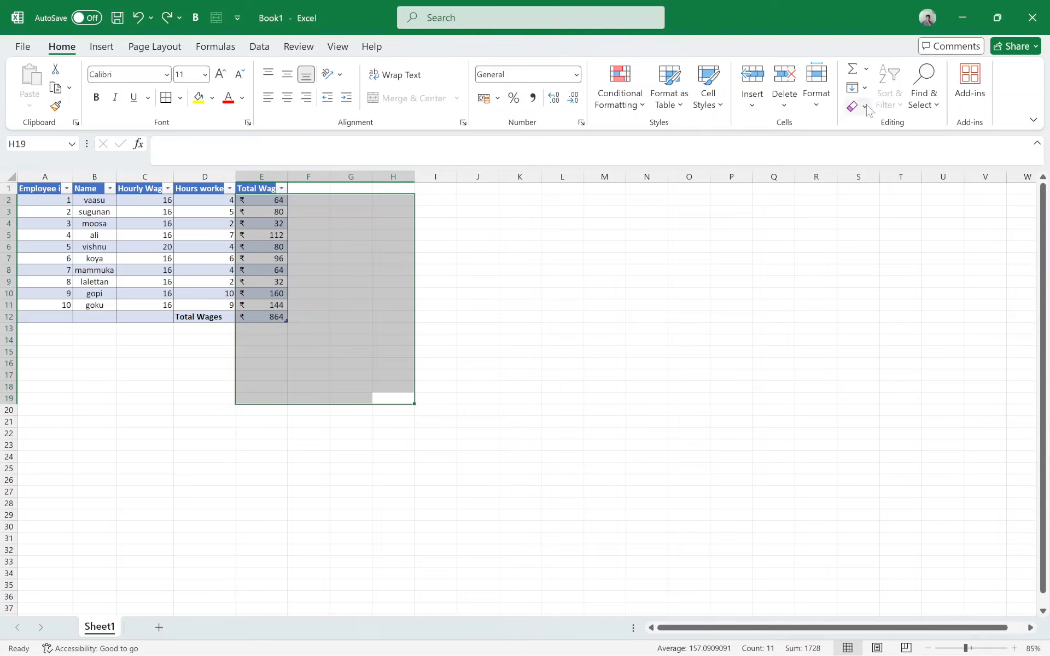
{"action": "left_click", "coordinate": [865, 108]}
{"action": "left_click", "coordinate": [781, 108]}
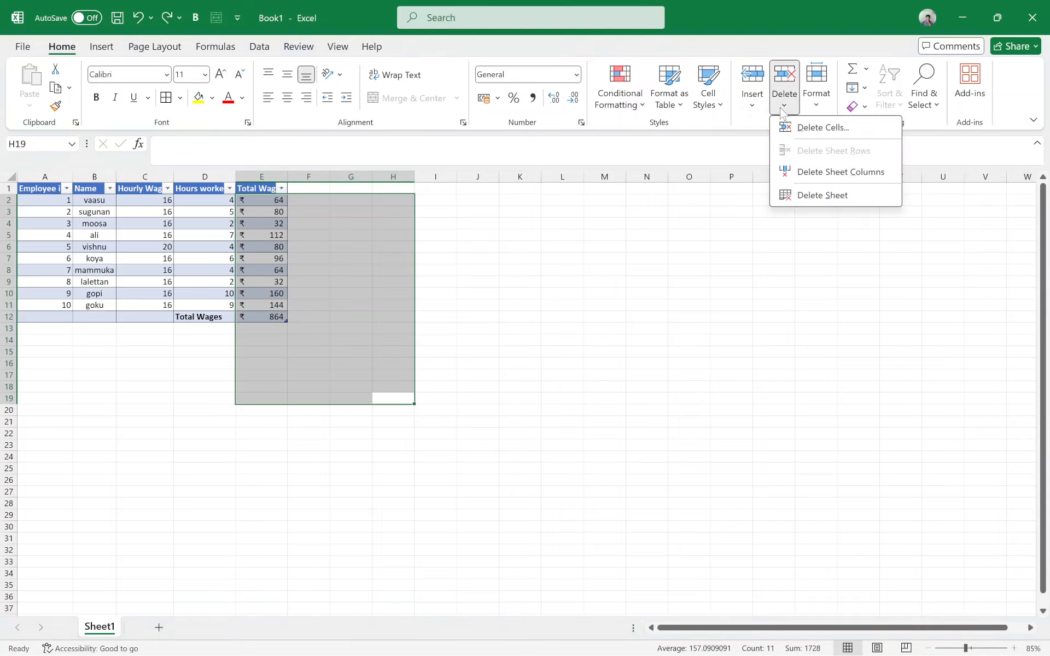
{"action": "left_click", "coordinate": [781, 110]}
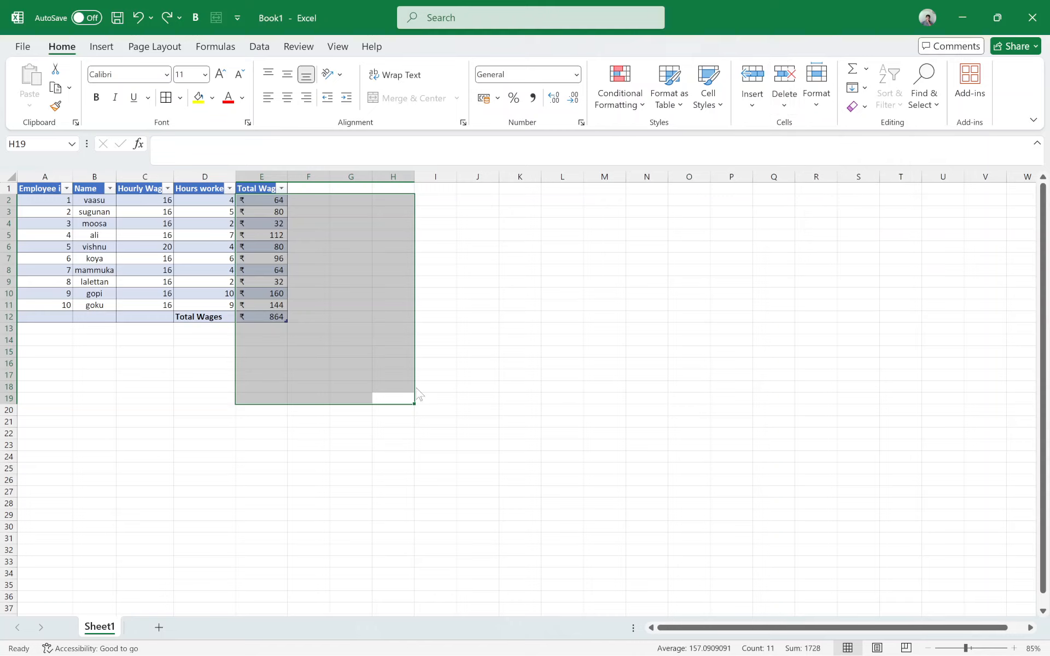
{"action": "left_click", "coordinate": [309, 410]}
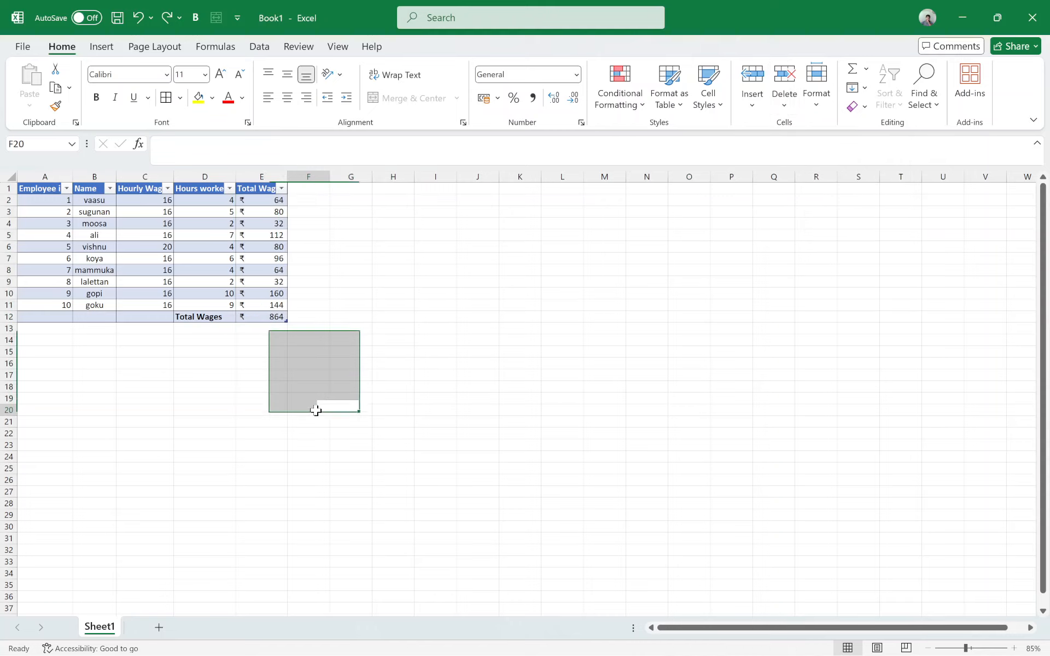
Step: Cut the wage table A1:E12 and paste it at H14
{"action": "left_click", "coordinate": [34, 186]}
{"action": "left_click", "coordinate": [42, 187]}
{"action": "left_click_drag", "start_coordinate": [39, 192], "coordinate": [274, 319]}
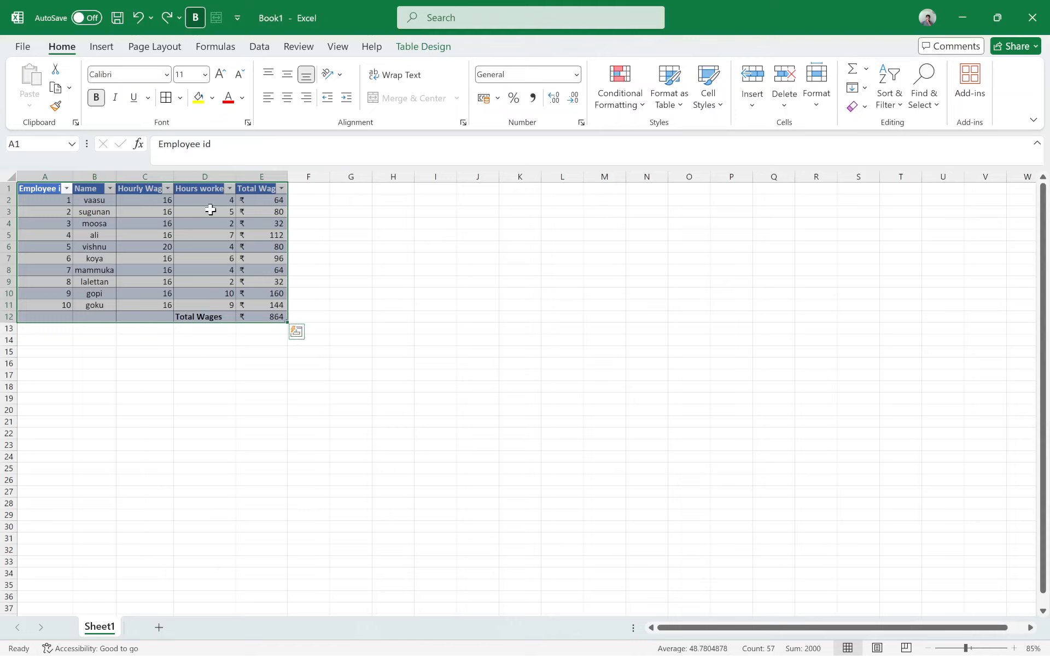
{"action": "key", "text": "ctrl+x"}
{"action": "left_click", "coordinate": [389, 341]}
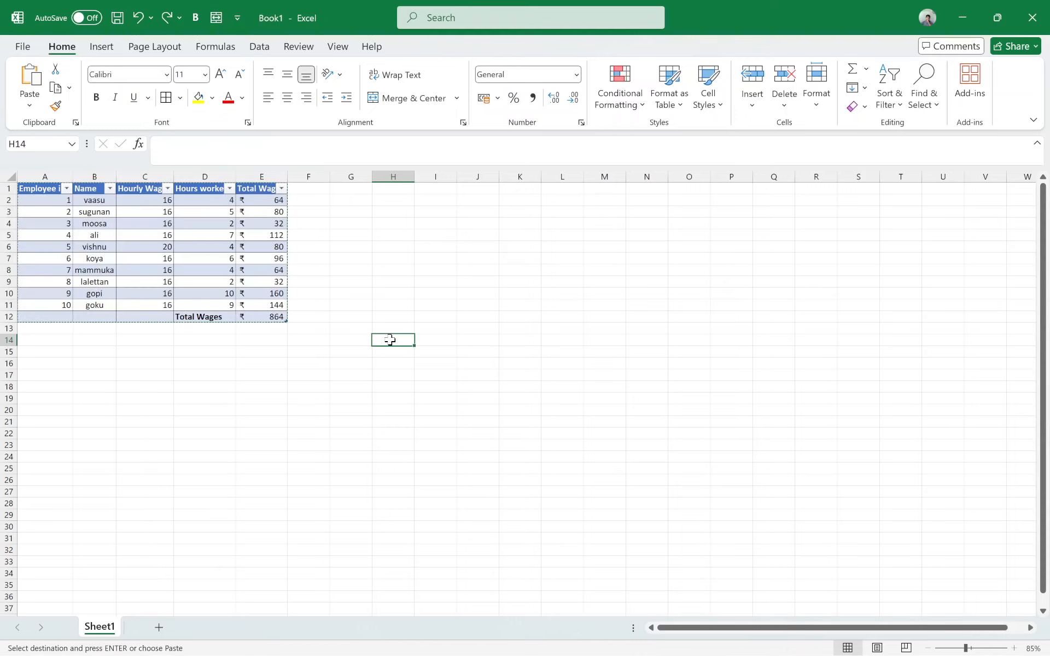
{"action": "key", "text": "ctrl+v"}
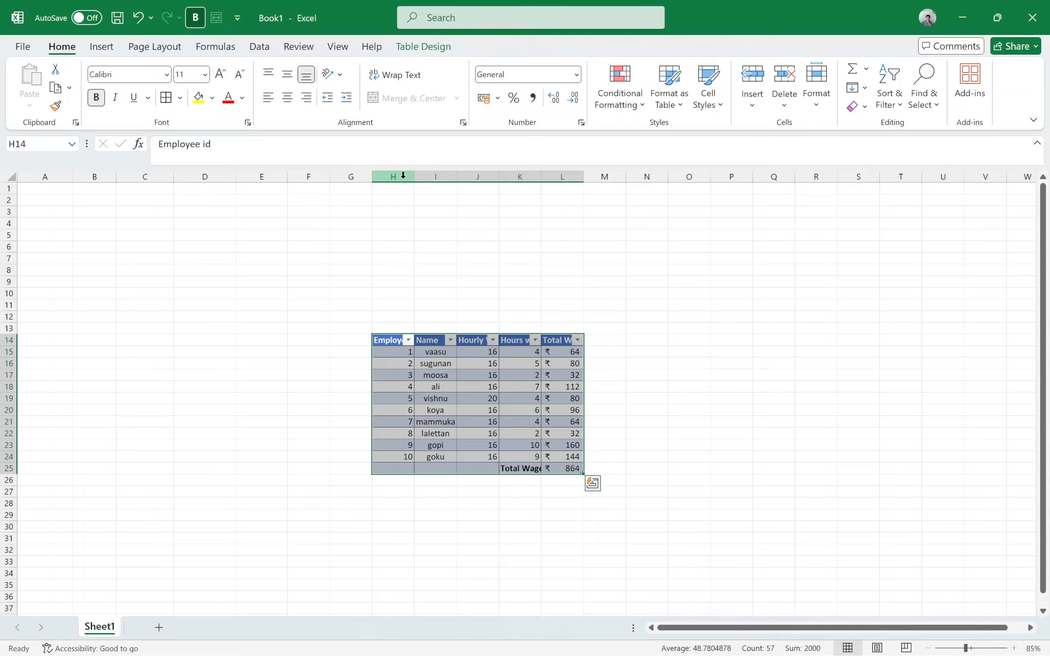
Step: Autofit column H to the width of the Employee id header
{"action": "double_click", "coordinate": [414, 177]}
{"action": "left_click", "coordinate": [693, 373]}
{"action": "scroll", "coordinate": [561, 463], "scroll_direction": "up", "scroll_amount": 4}
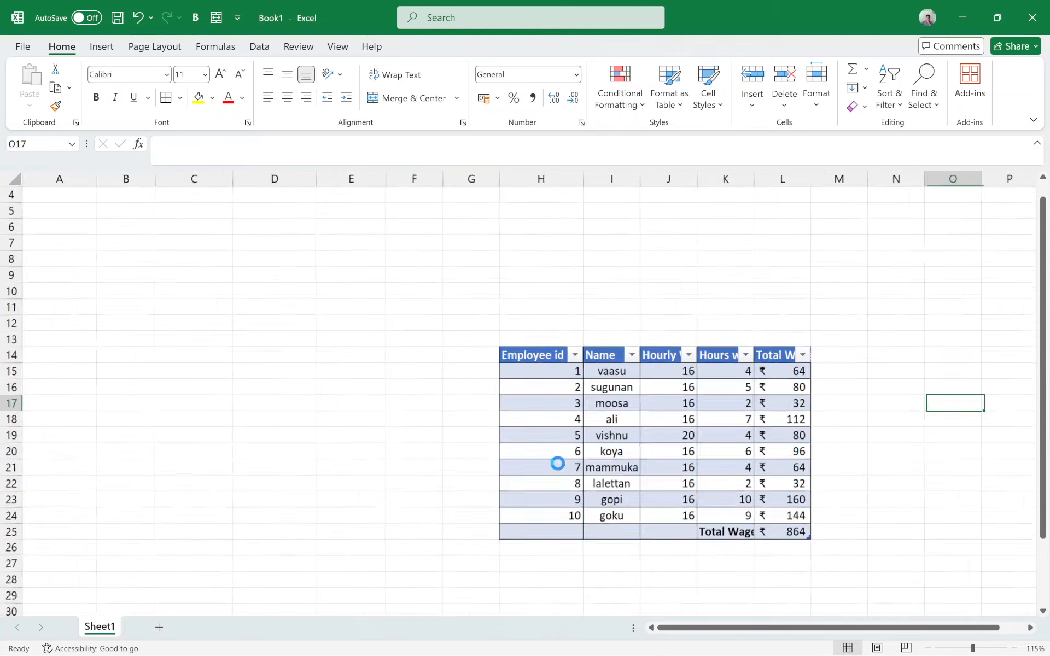
{"action": "scroll", "coordinate": [563, 462], "scroll_direction": "down", "scroll_amount": 3}
{"action": "scroll", "coordinate": [564, 463], "scroll_direction": "up", "scroll_amount": 3}
{"action": "key", "text": "ctrl+c"}
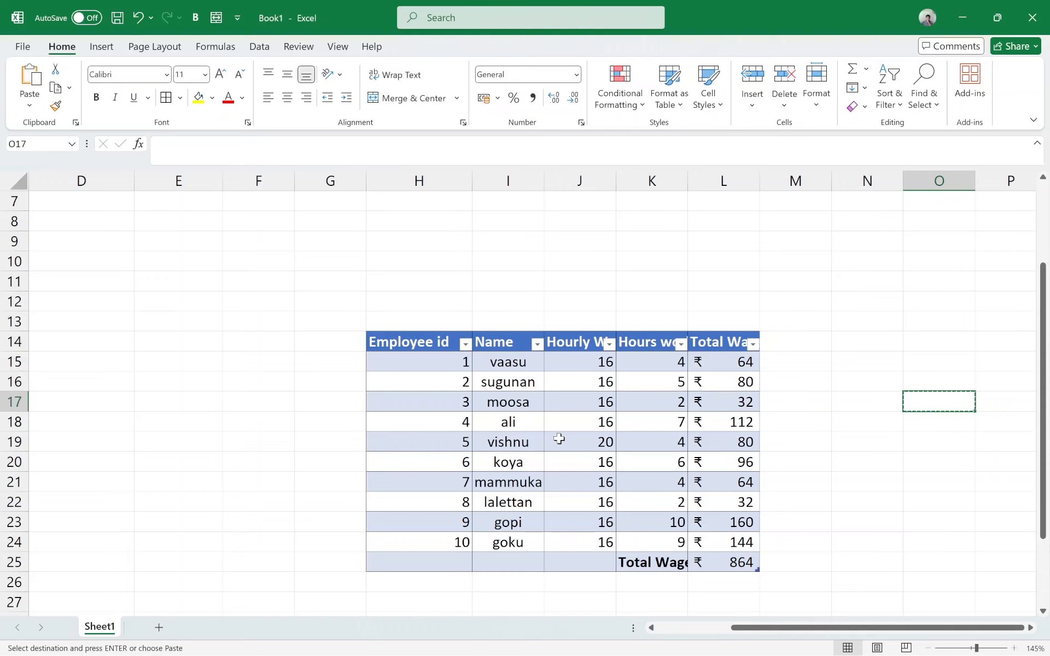
{"action": "scroll", "coordinate": [560, 438], "scroll_direction": "down", "scroll_amount": 4}
Step: Undo the width change of column H and the cut-and-paste of the wage table
{"action": "key", "text": "ctrl+z"}
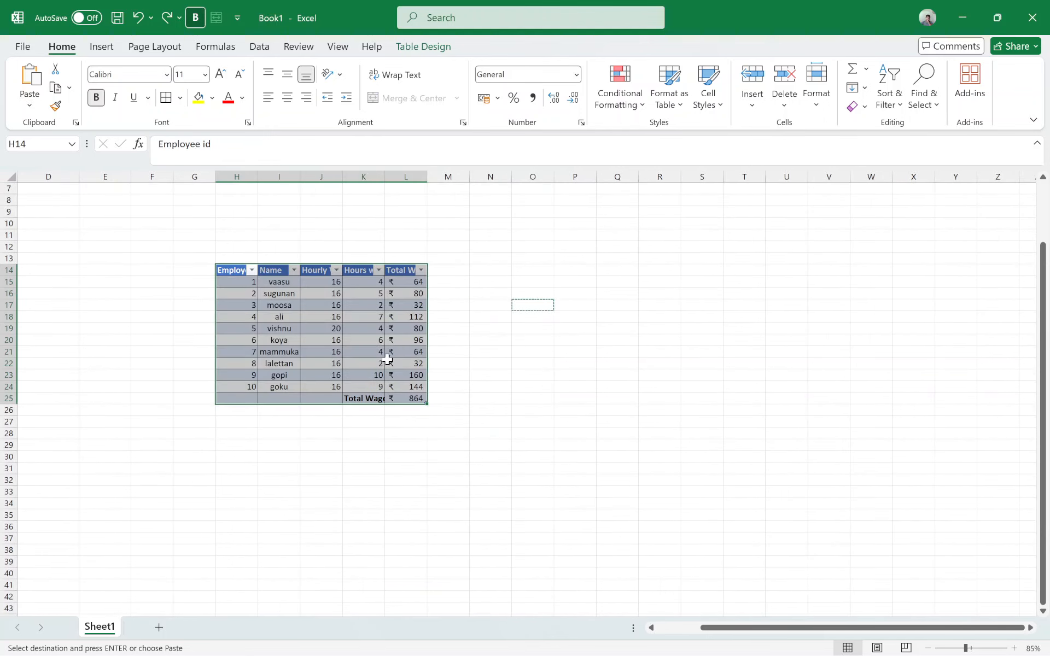
{"action": "key", "text": "ctrl+z"}
{"action": "scroll", "coordinate": [235, 418], "scroll_direction": "up", "scroll_amount": 2}
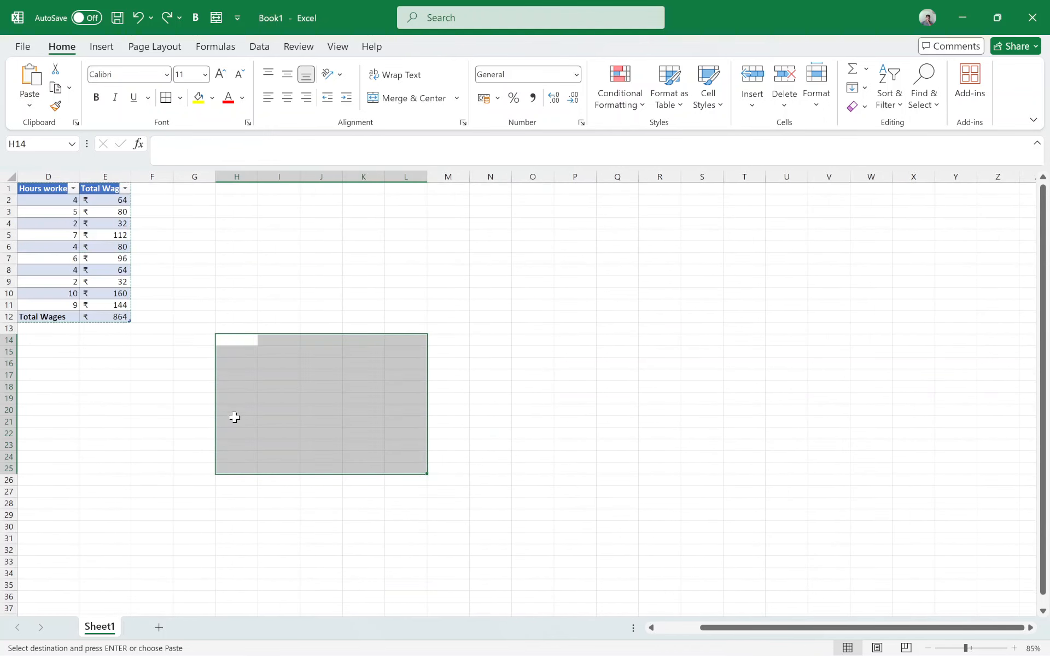
Step: Move the whole wage table from A1:E12 directly on the sheet to I10:M21
{"action": "left_click", "coordinate": [526, 394]}
{"action": "left_click_drag", "start_coordinate": [795, 626], "coordinate": [752, 627]}
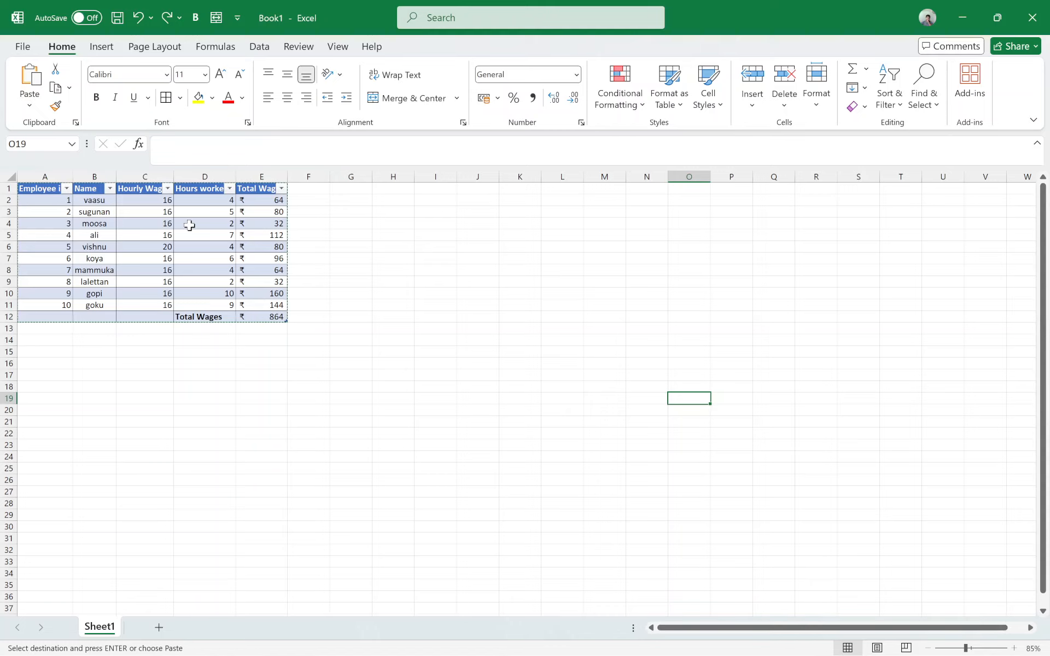
{"action": "left_click_drag", "start_coordinate": [43, 189], "coordinate": [262, 320]}
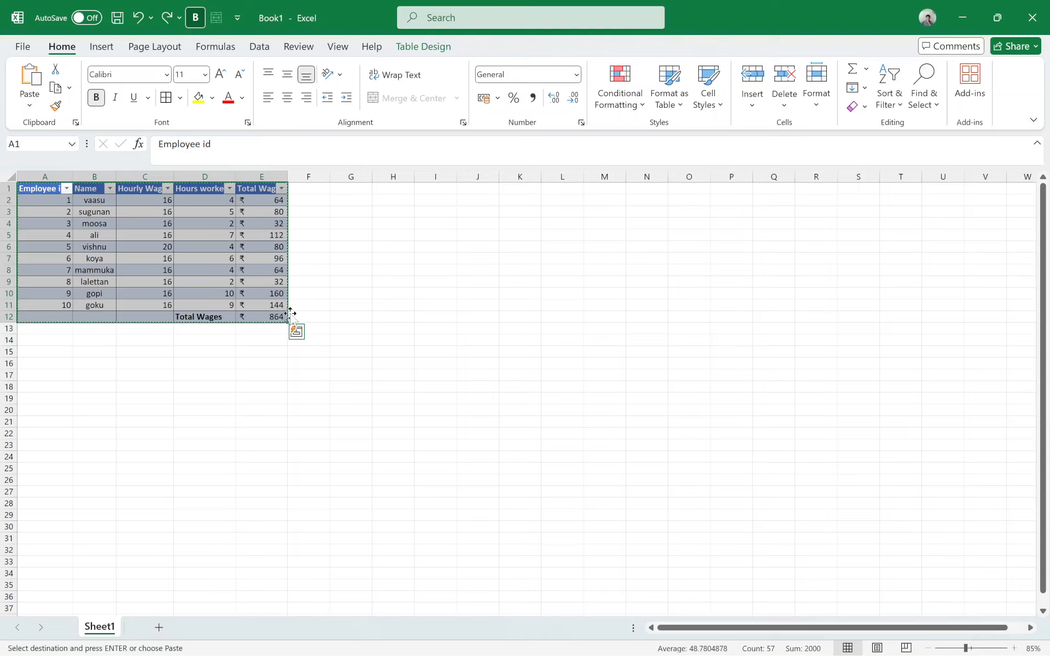
{"action": "left_click_drag", "start_coordinate": [290, 314], "coordinate": [602, 425]}
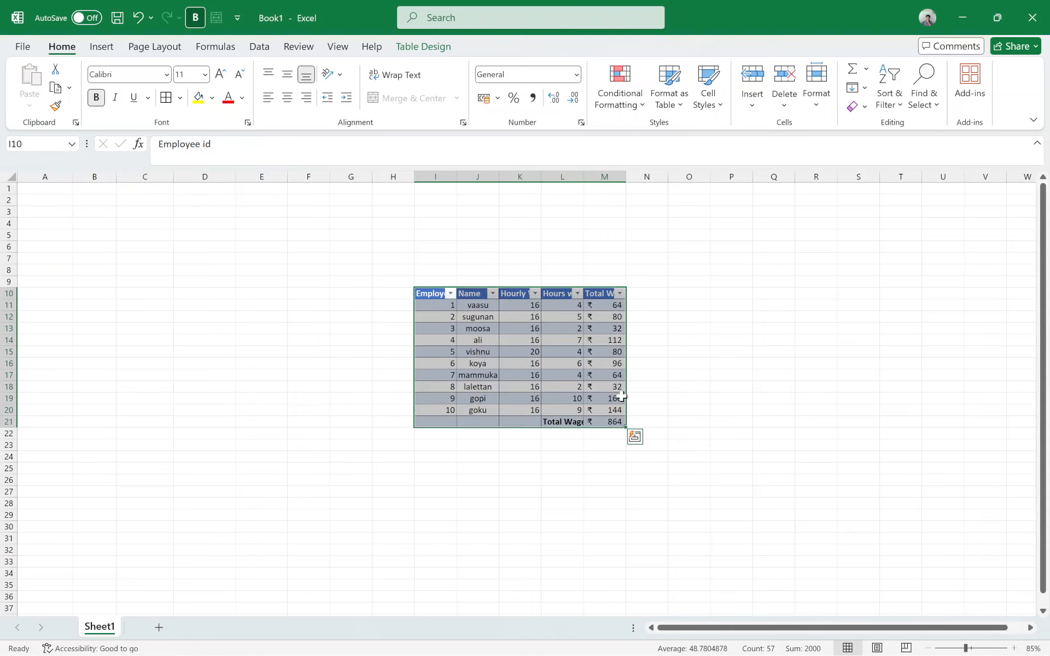
Step: Autofit columns I and L of the moved table to their Employee id and Hours worked headers
{"action": "double_click", "coordinate": [457, 176]}
{"action": "left_click", "coordinate": [681, 425]}
{"action": "scroll", "coordinate": [572, 346], "scroll_direction": "up", "scroll_amount": 3, "text": "ctrl"}
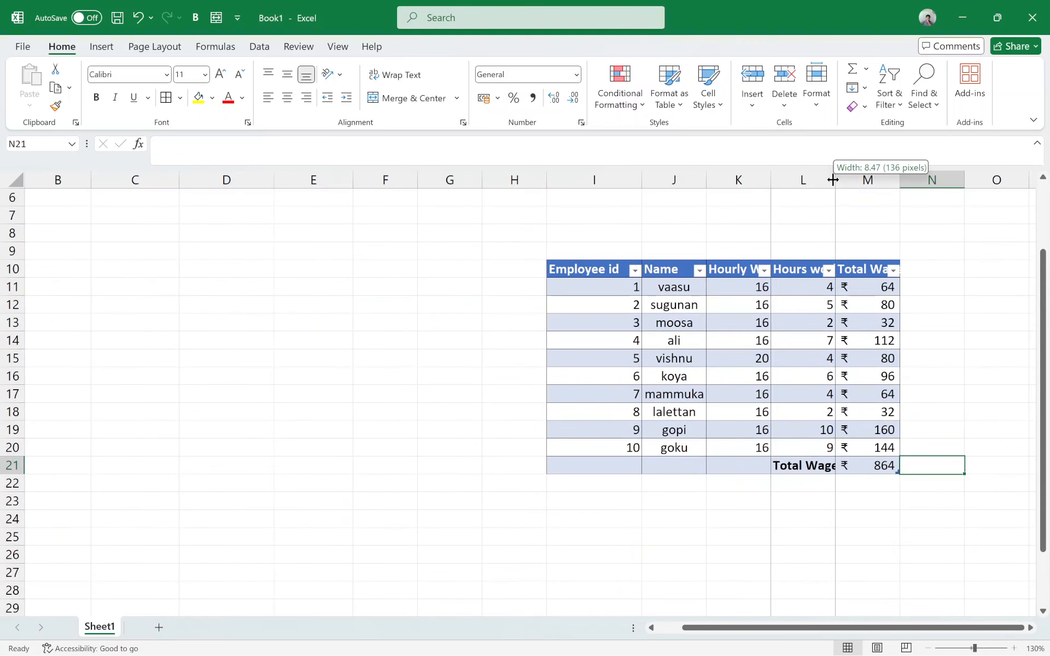
{"action": "double_click", "coordinate": [835, 180]}
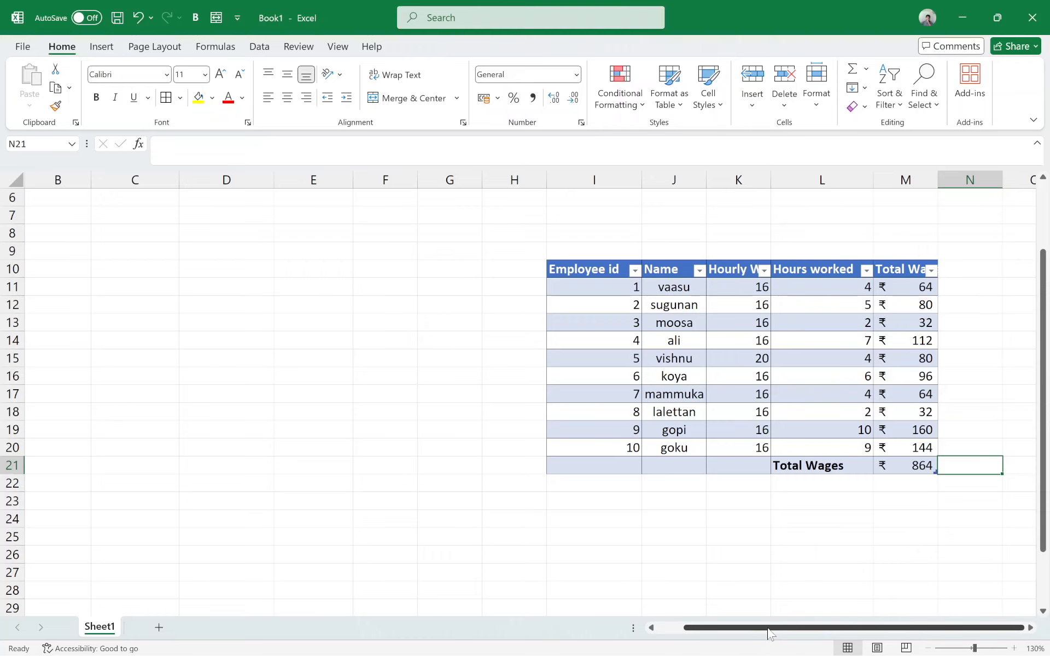
{"action": "scroll", "coordinate": [679, 605], "scroll_direction": "left", "scroll_amount": 1}
{"action": "scroll", "coordinate": [656, 490], "scroll_direction": "right", "scroll_amount": 5}
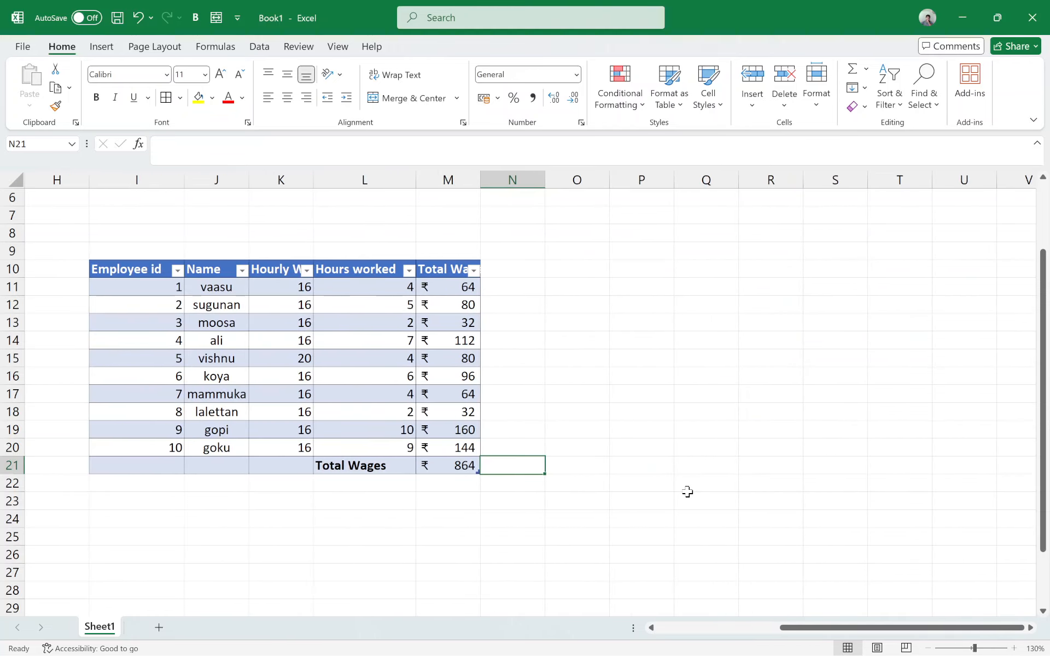